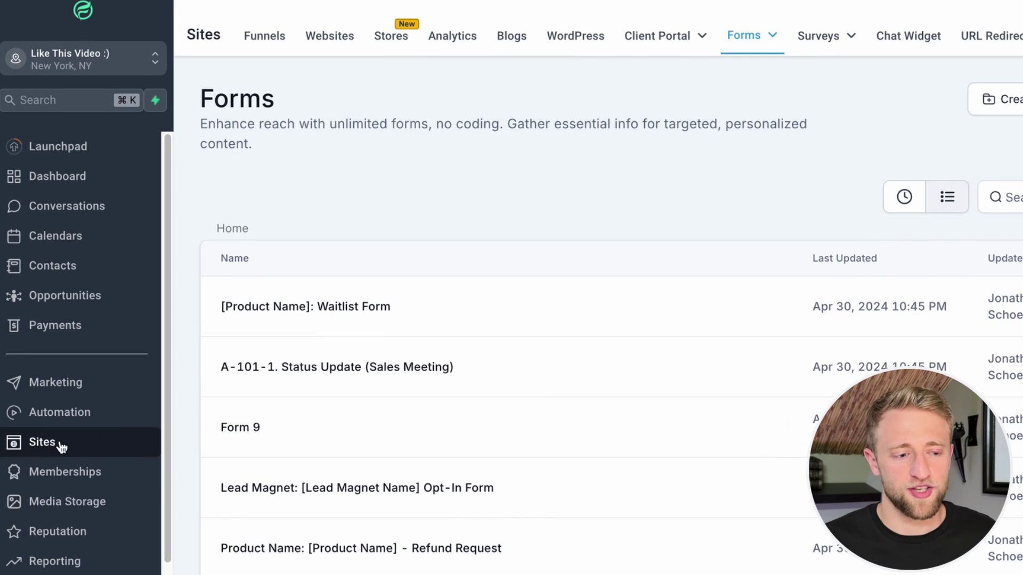
Step: Open the Forms builder and look through the list of existing forms
{"action": "mouse_move", "coordinate": [743, 40]}
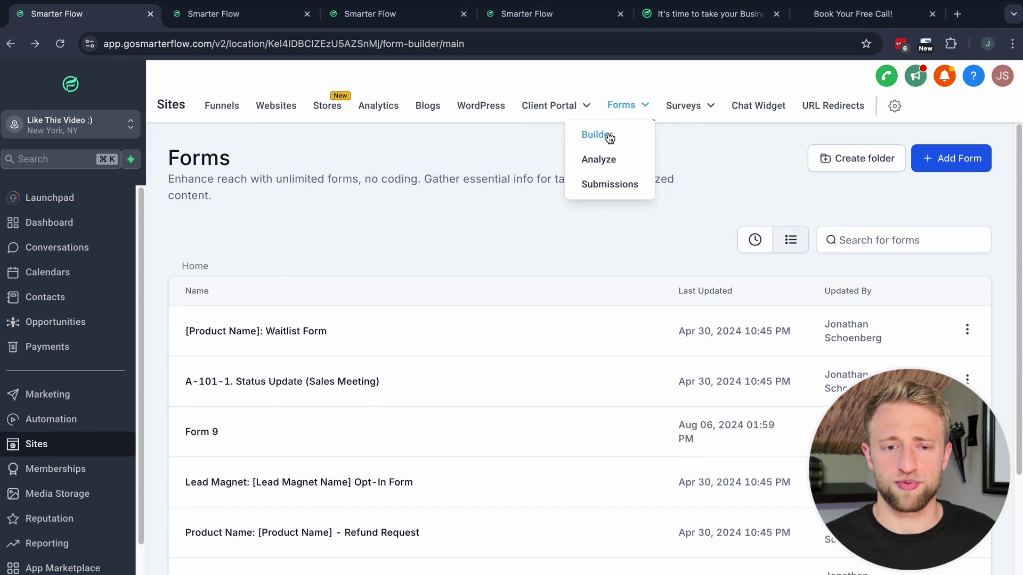
{"action": "left_click", "coordinate": [607, 134]}
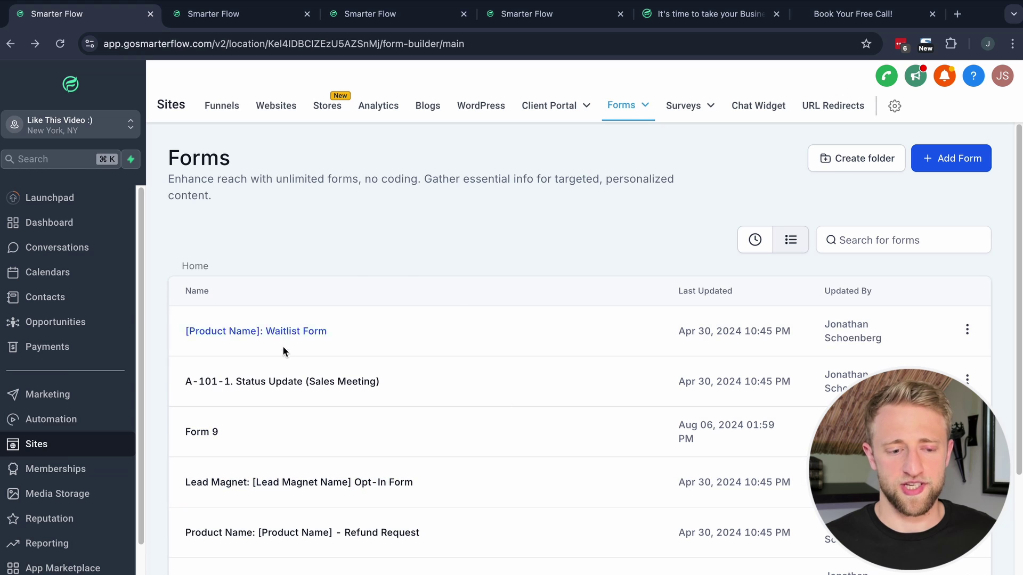
{"action": "scroll", "coordinate": [288, 371], "scroll_direction": "down", "scroll_amount": 1}
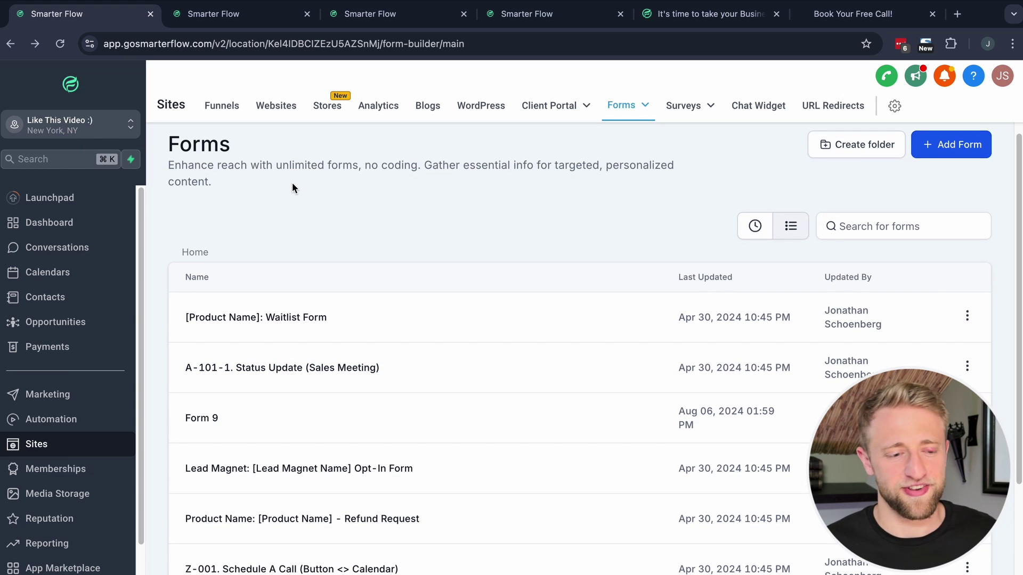
{"action": "scroll", "coordinate": [231, 308], "scroll_direction": "down", "scroll_amount": 5}
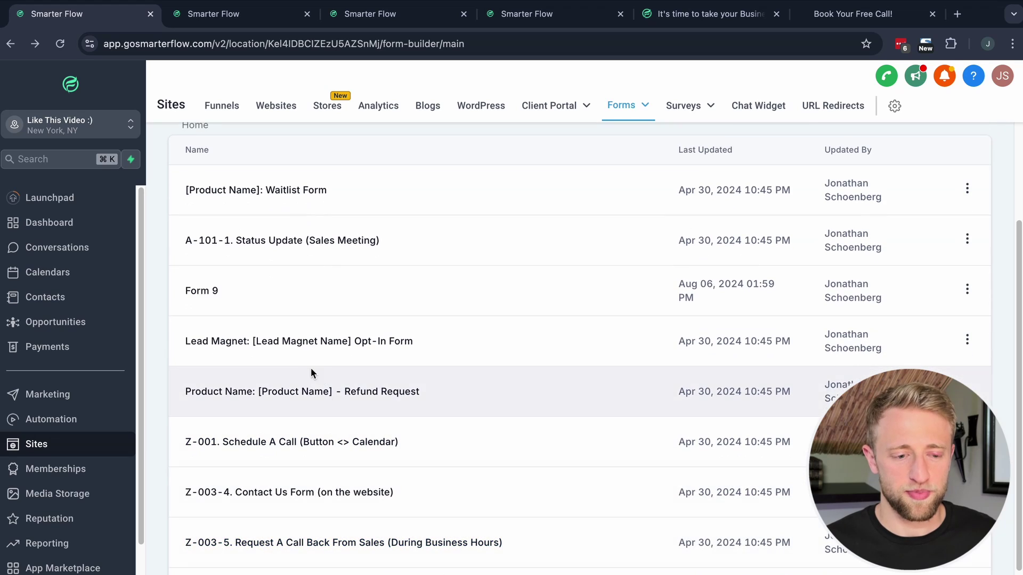
{"action": "scroll", "coordinate": [264, 430], "scroll_direction": "up", "scroll_amount": 5}
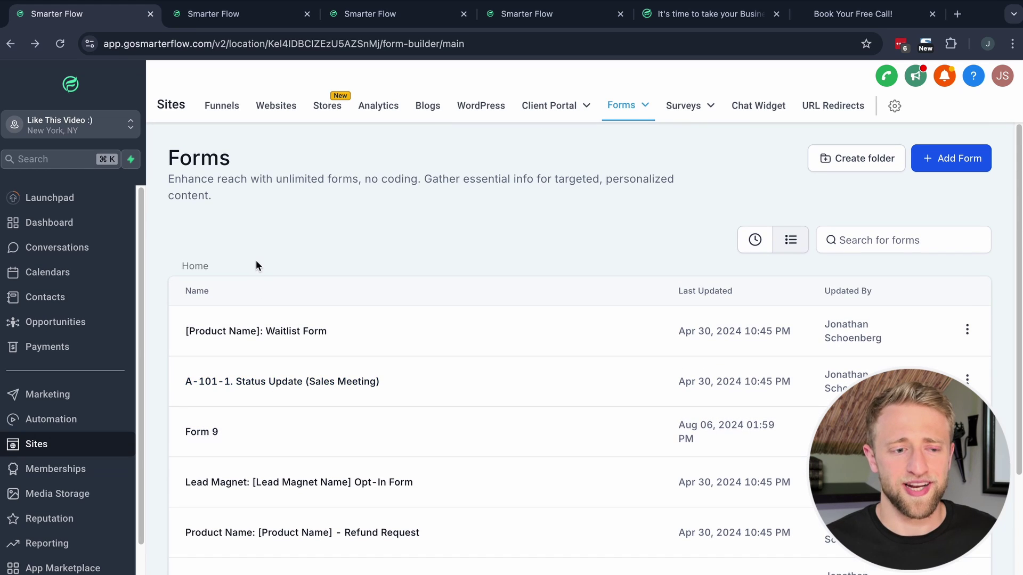
Step: View the Z-001 Schedule A Call form and the Lead Magnet opt-in form in their open browser tabs
{"action": "left_click", "coordinate": [231, 25]}
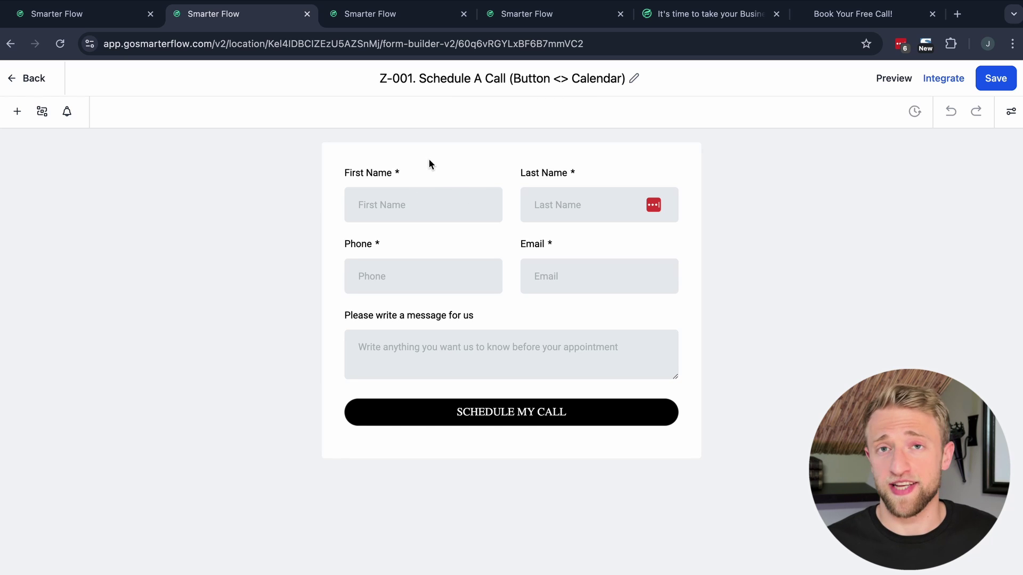
{"action": "left_click", "coordinate": [395, 14]}
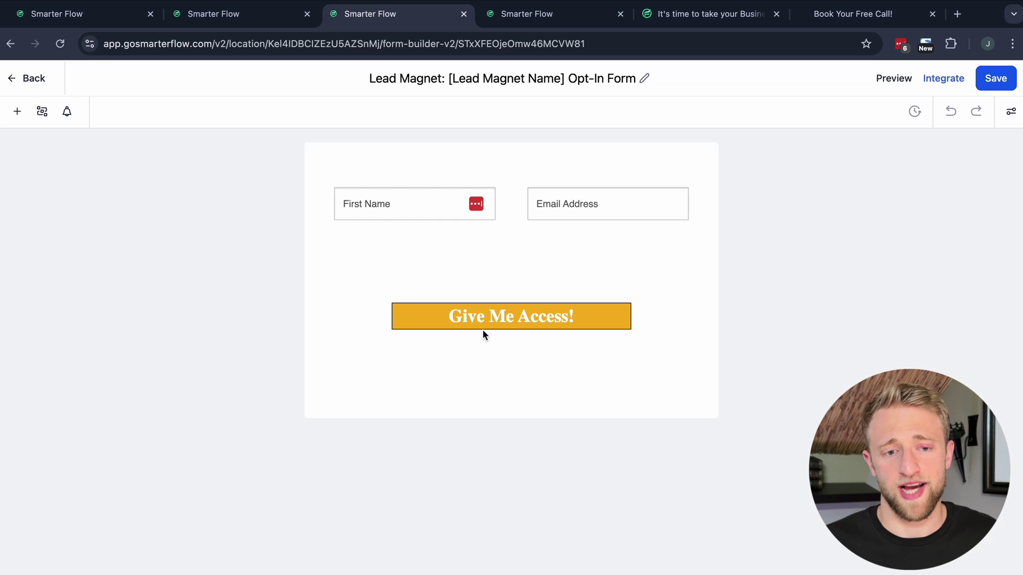
Step: Bring up the A-101-1 Status Update (Sales Meeting) form and look through its contact fields
{"action": "left_click", "coordinate": [519, 14]}
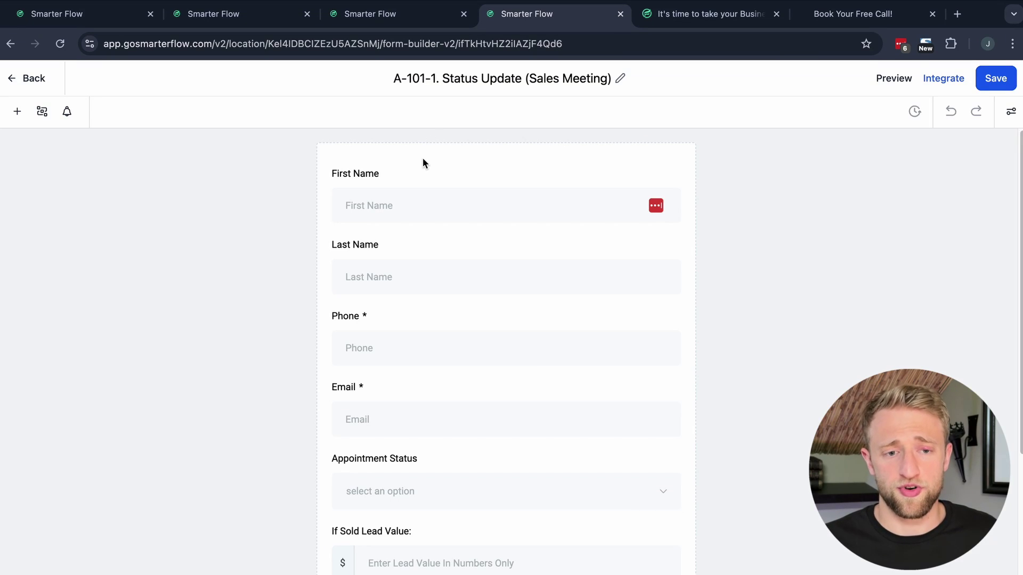
{"action": "scroll", "coordinate": [419, 201], "scroll_direction": "down", "scroll_amount": 5}
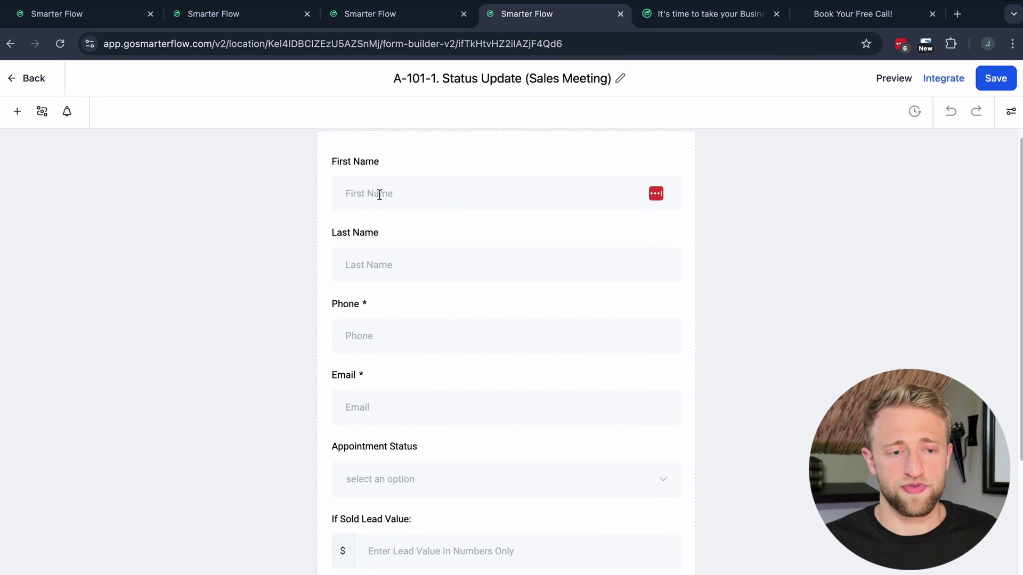
{"action": "scroll", "coordinate": [421, 262], "scroll_direction": "down", "scroll_amount": 1}
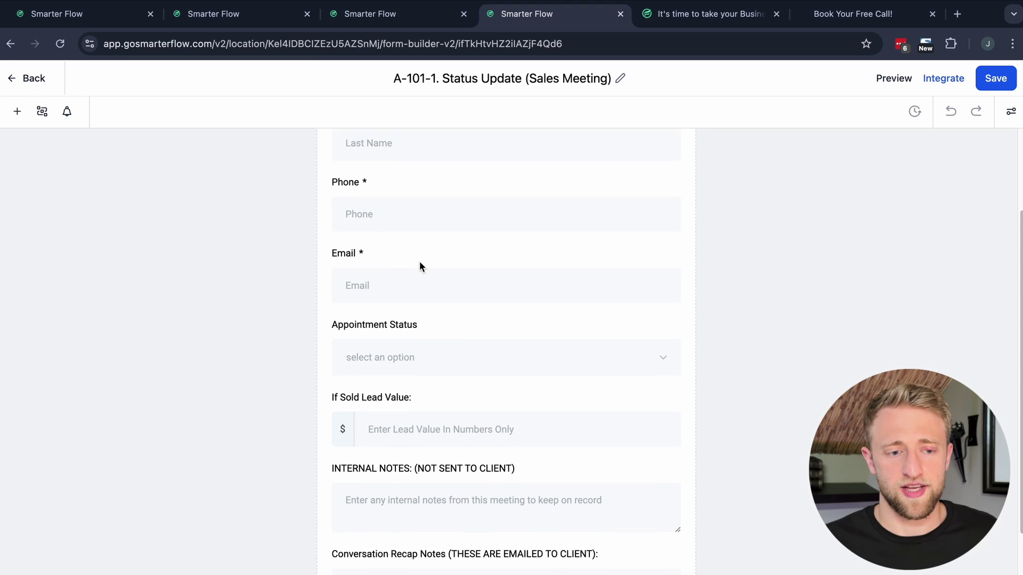
{"action": "scroll", "coordinate": [417, 261], "scroll_direction": "down", "scroll_amount": 1}
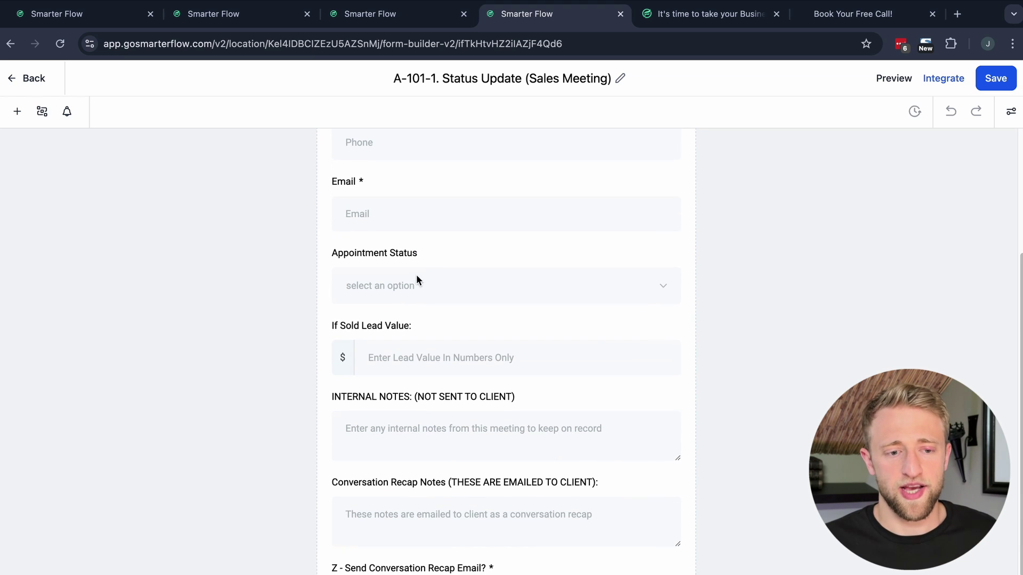
Step: Inspect the Appointment Status, If Sold Lead Value, Internal Notes and Conversation Recap Notes fields, and review the whole form with no field selected
{"action": "left_click", "coordinate": [416, 284]}
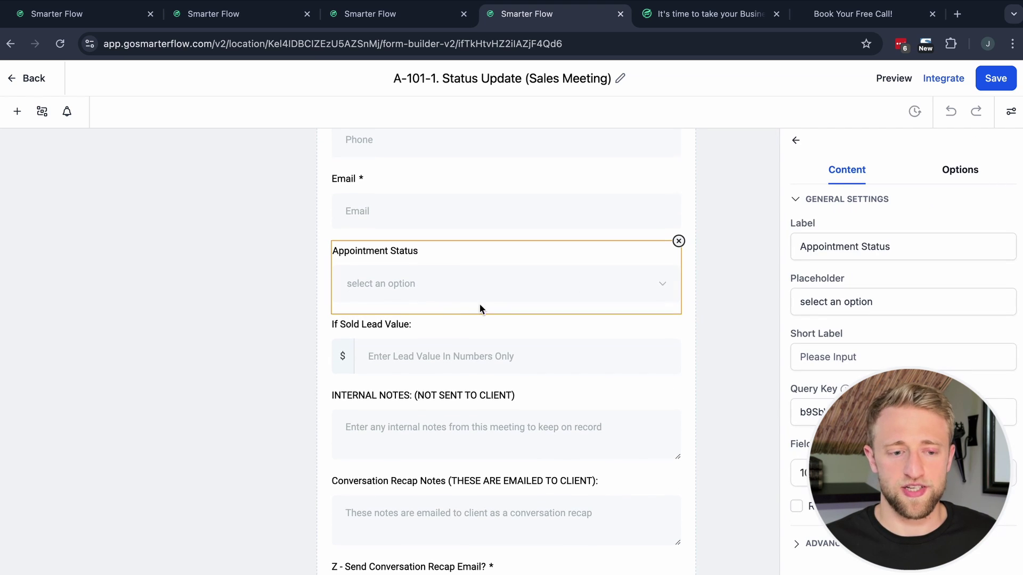
{"action": "scroll", "coordinate": [479, 306], "scroll_direction": "down", "scroll_amount": 1}
{"action": "left_click", "coordinate": [375, 334]}
{"action": "scroll", "coordinate": [543, 325], "scroll_direction": "down", "scroll_amount": 3}
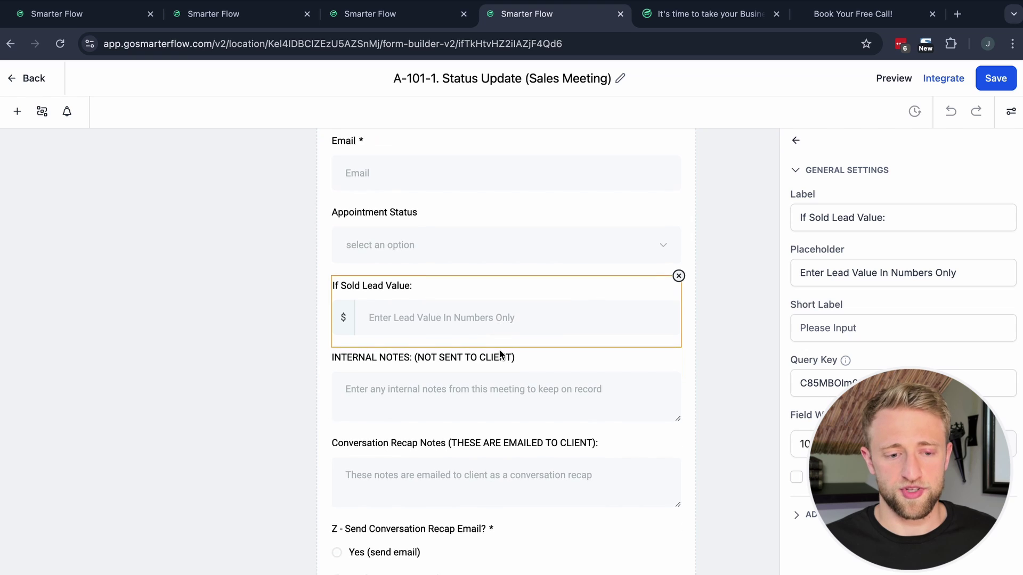
{"action": "left_click", "coordinate": [380, 299]}
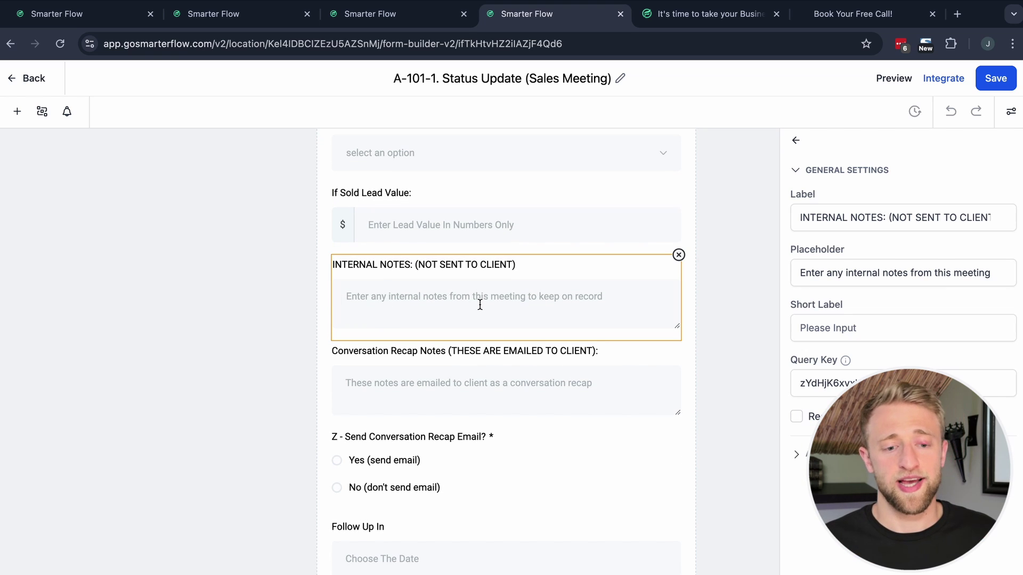
{"action": "left_click", "coordinate": [472, 393]}
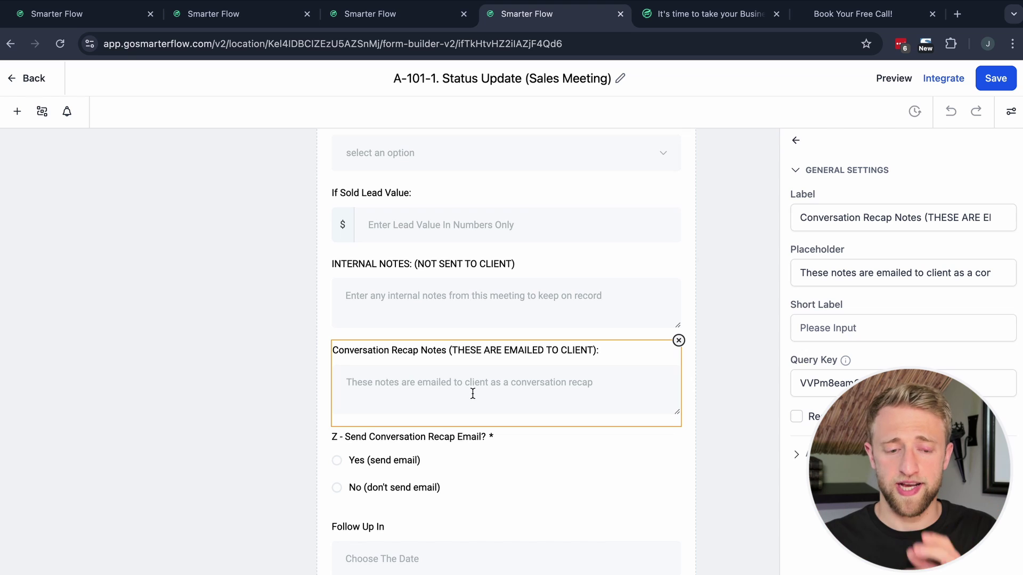
{"action": "scroll", "coordinate": [472, 394], "scroll_direction": "down", "scroll_amount": 1}
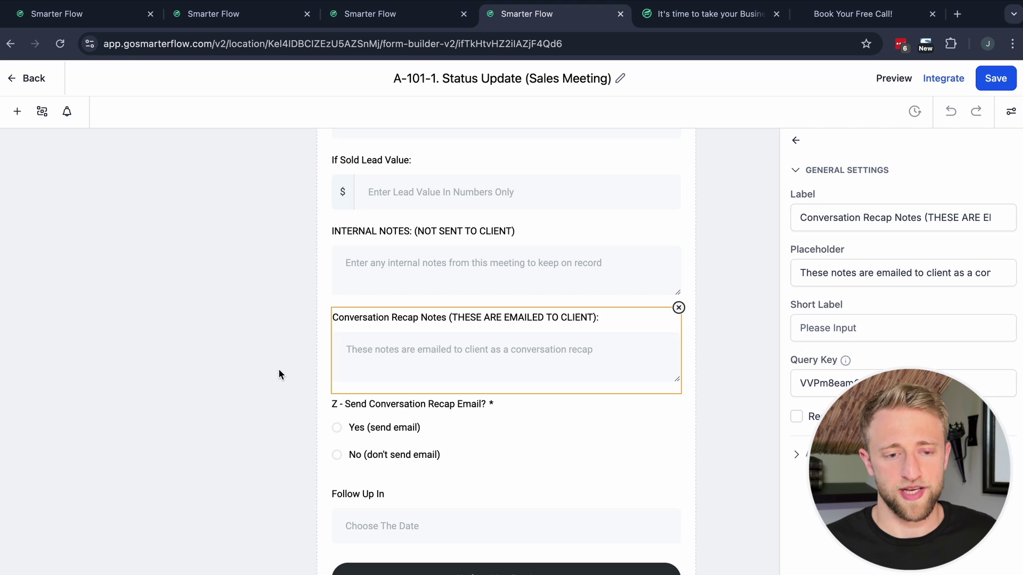
{"action": "scroll", "coordinate": [279, 369], "scroll_direction": "up", "scroll_amount": 7}
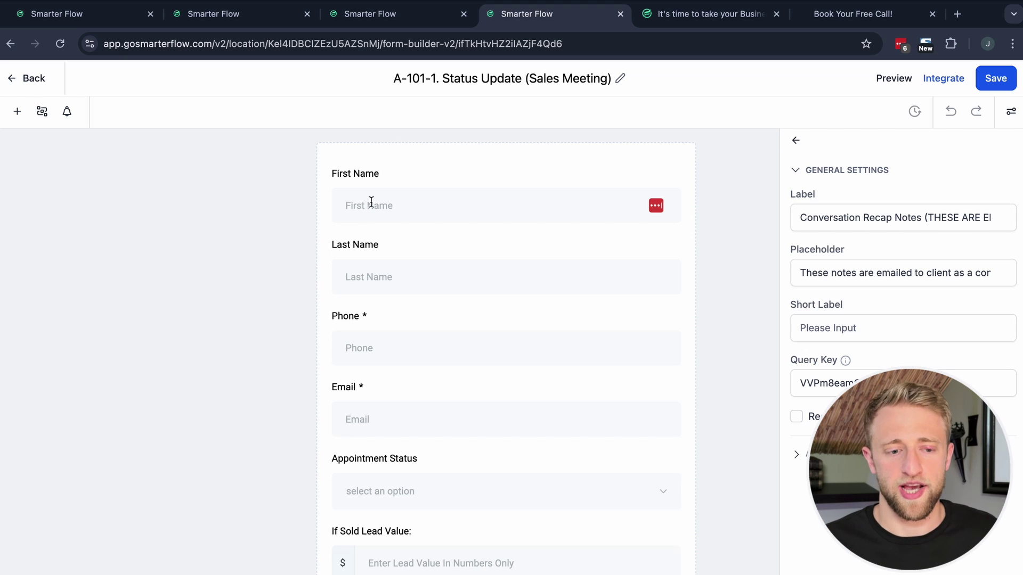
{"action": "scroll", "coordinate": [385, 405], "scroll_direction": "down", "scroll_amount": 5}
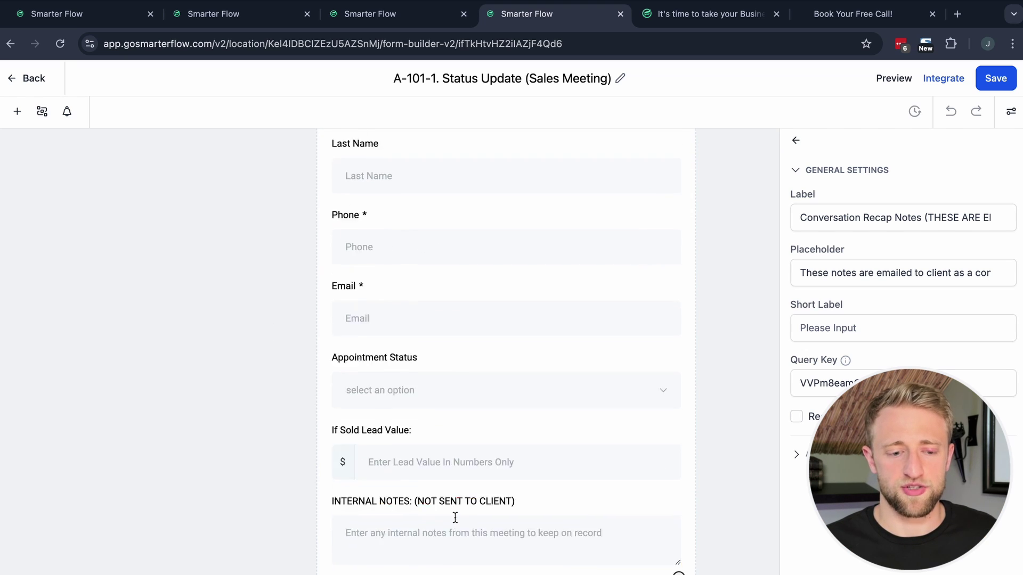
{"action": "left_click", "coordinate": [277, 301]}
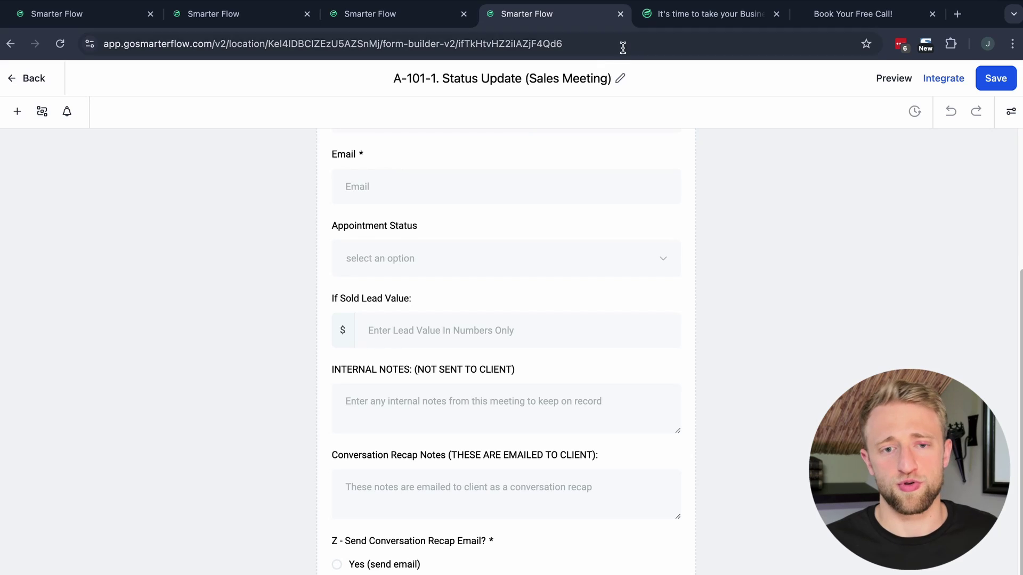
Step: Visit the Smarter Flow website and open its 7-day free trial sign-up form as a live example
{"action": "left_click", "coordinate": [671, 26]}
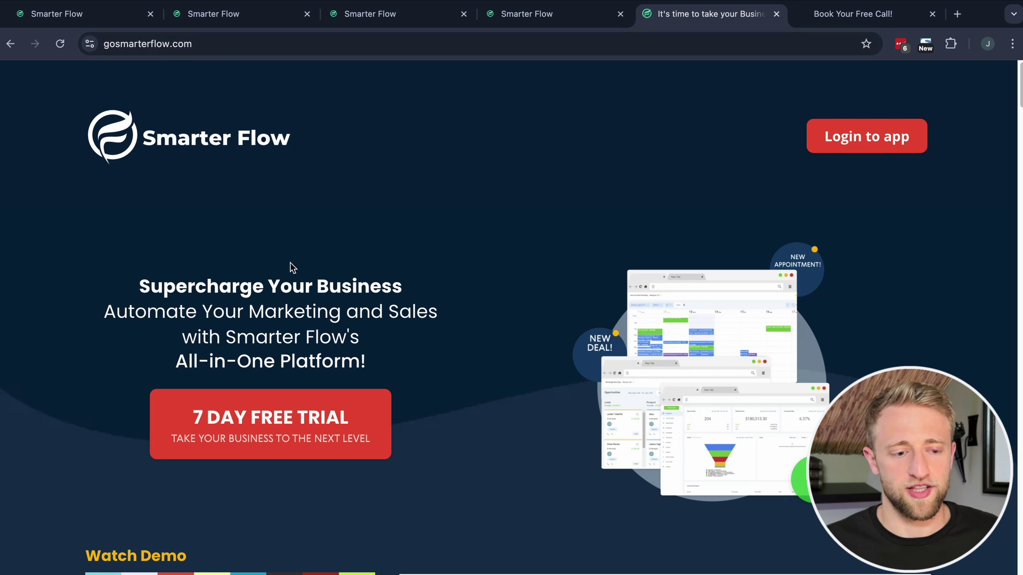
{"action": "left_click", "coordinate": [254, 420]}
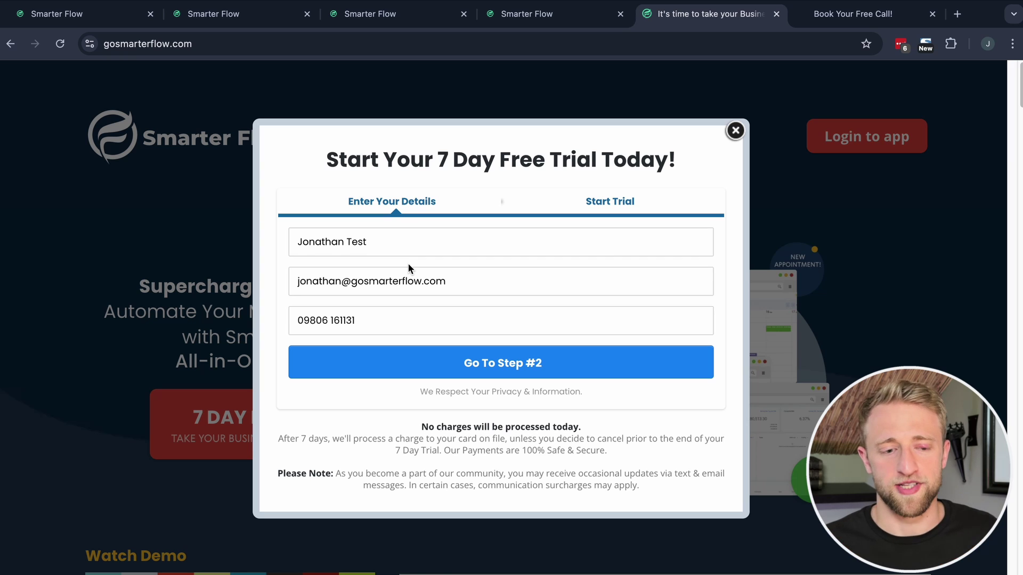
Step: Examine the fields of the embedded form on the free group coaching call booking page
{"action": "left_click", "coordinate": [847, 15]}
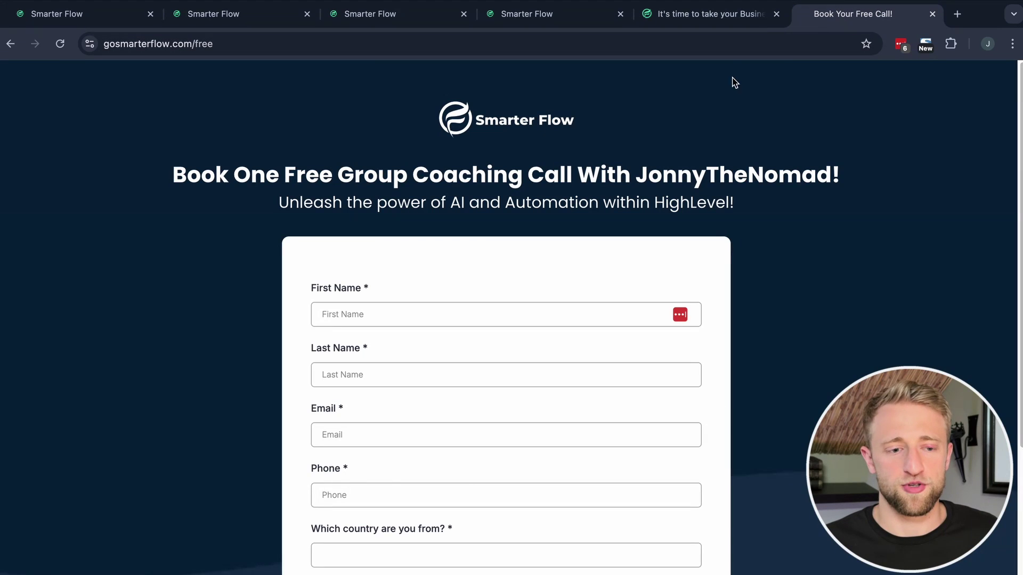
{"action": "scroll", "coordinate": [210, 267], "scroll_direction": "down", "scroll_amount": 5}
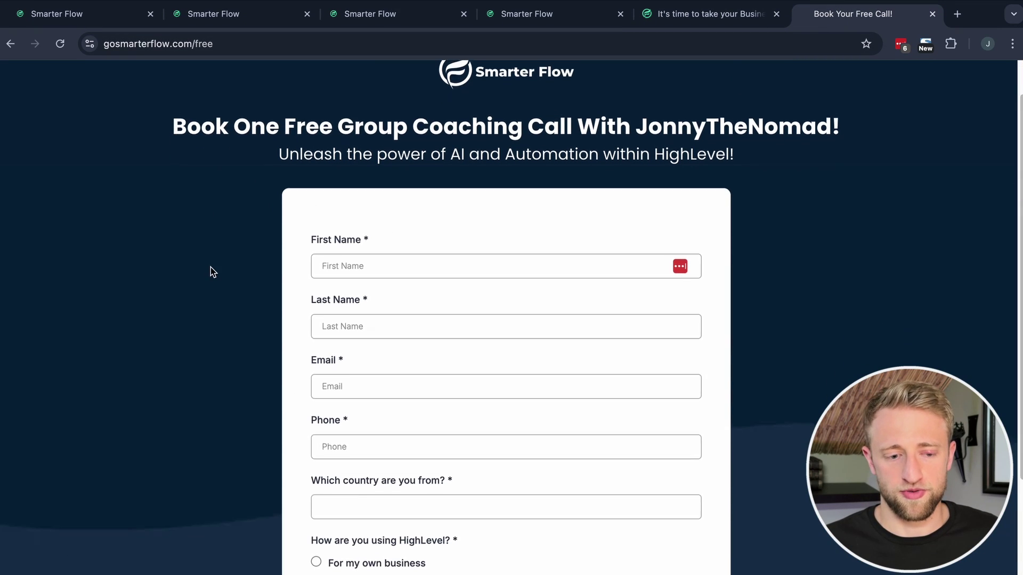
{"action": "scroll", "coordinate": [213, 291], "scroll_direction": "up", "scroll_amount": 5}
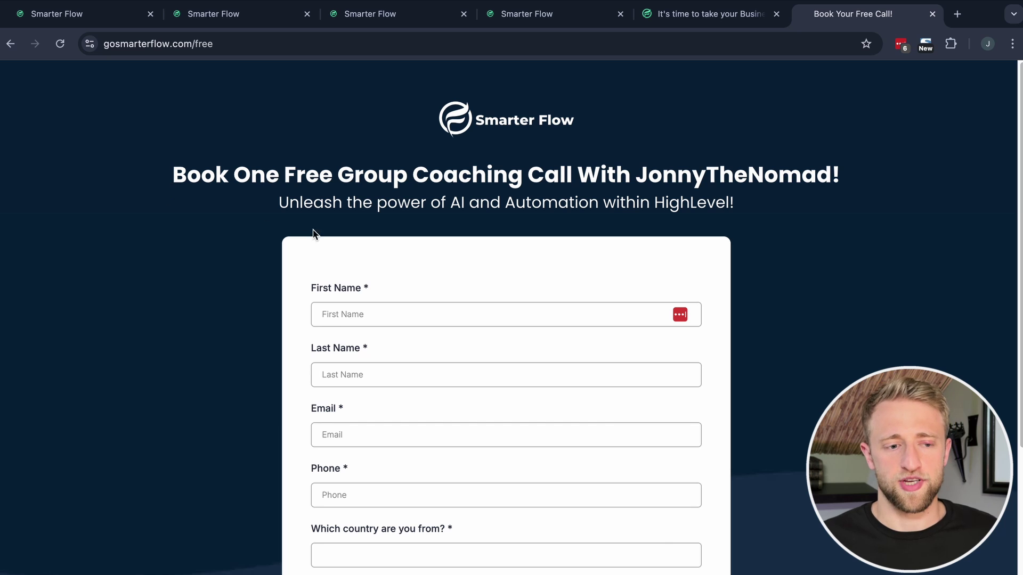
{"action": "scroll", "coordinate": [305, 338], "scroll_direction": "down", "scroll_amount": 3}
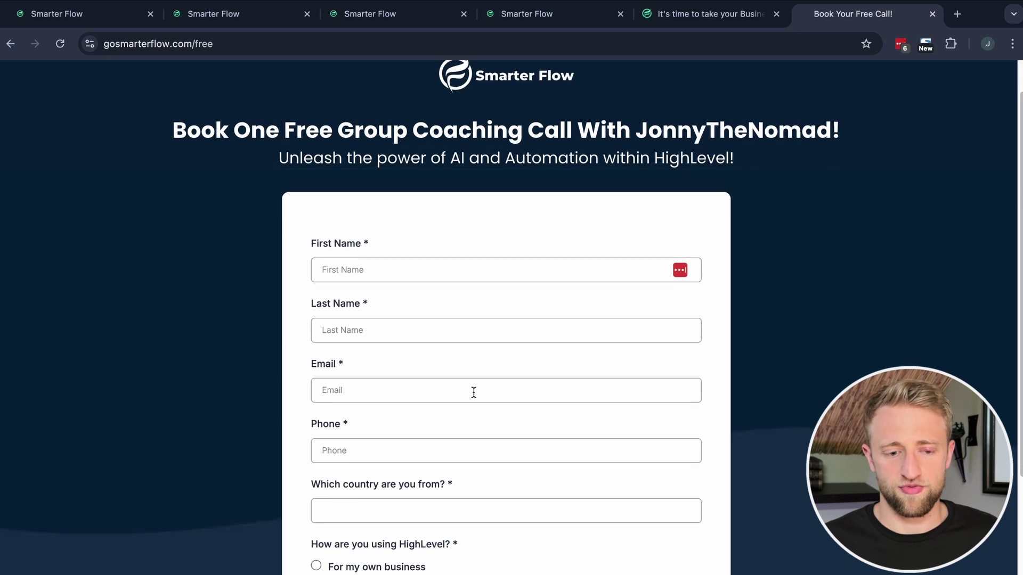
{"action": "scroll", "coordinate": [478, 461], "scroll_direction": "up", "scroll_amount": 3}
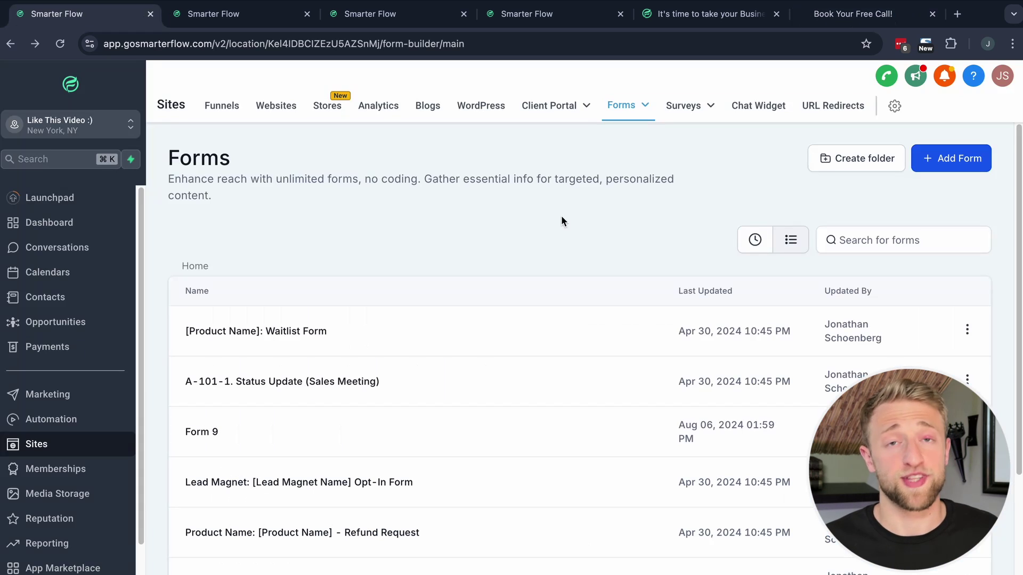
Step: Return to the Forms list and start adding a new form from a template
{"action": "key", "text": "ctrl+Tab"}
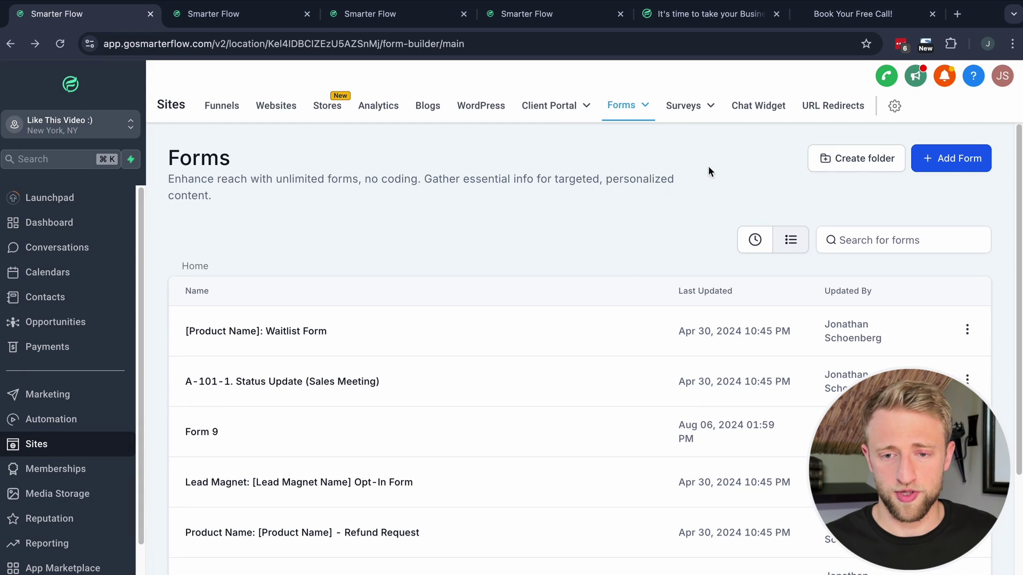
{"action": "left_click", "coordinate": [942, 165]}
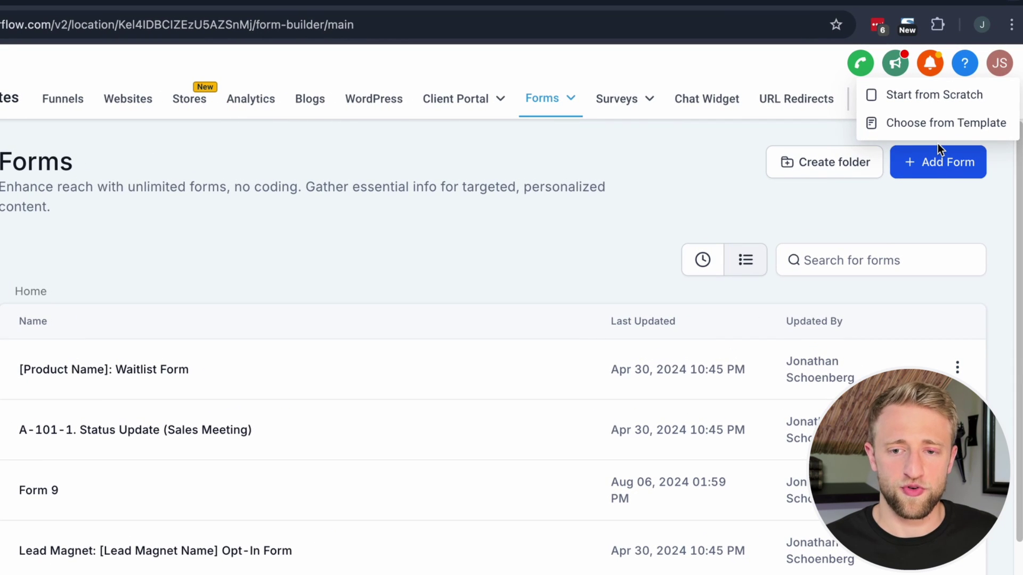
{"action": "left_click", "coordinate": [924, 127]}
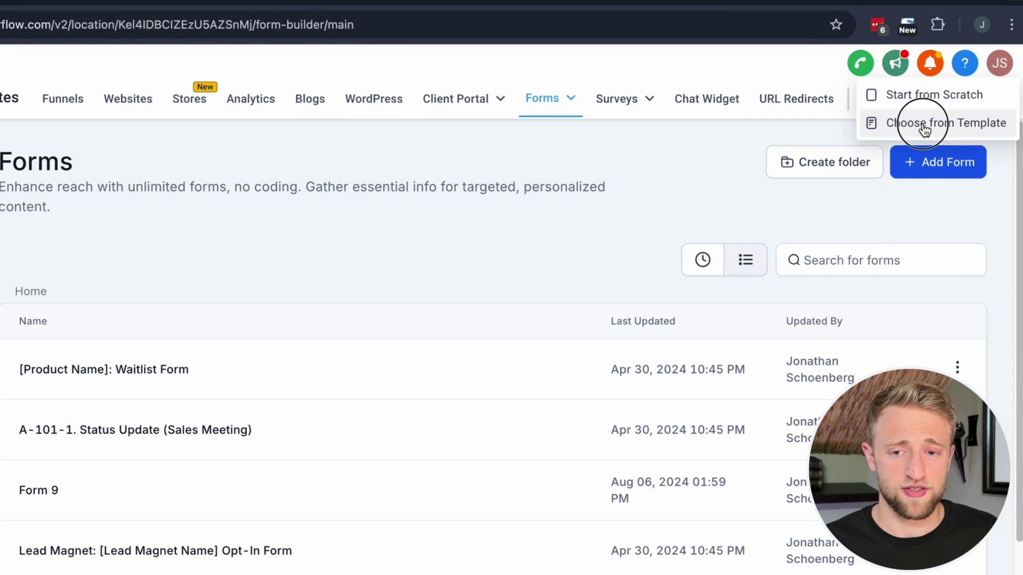
Step: Browse the form templates and categories in the Template Library
{"action": "mouse_move", "coordinate": [511, 269]}
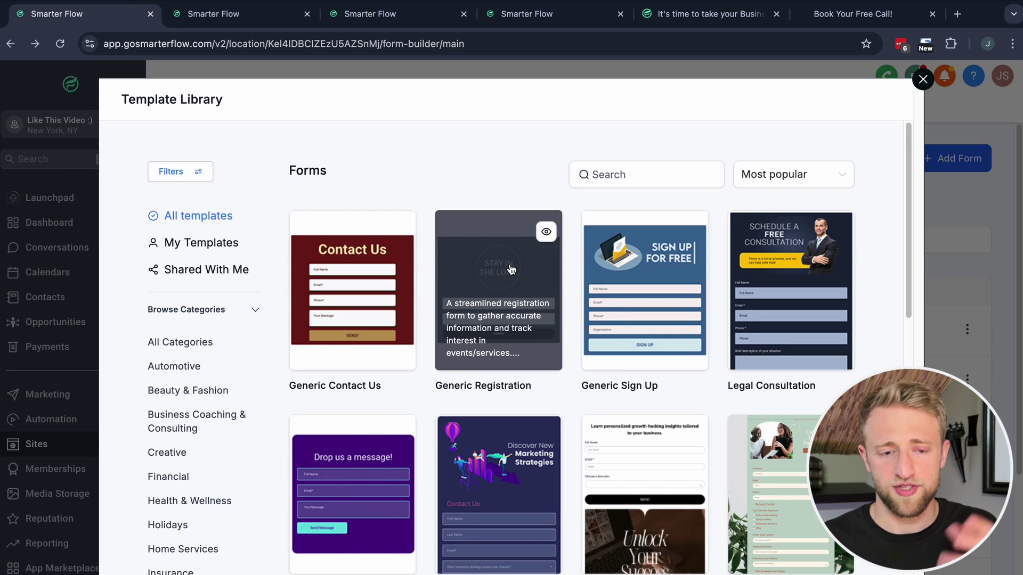
{"action": "scroll", "coordinate": [549, 283], "scroll_direction": "down", "scroll_amount": 1}
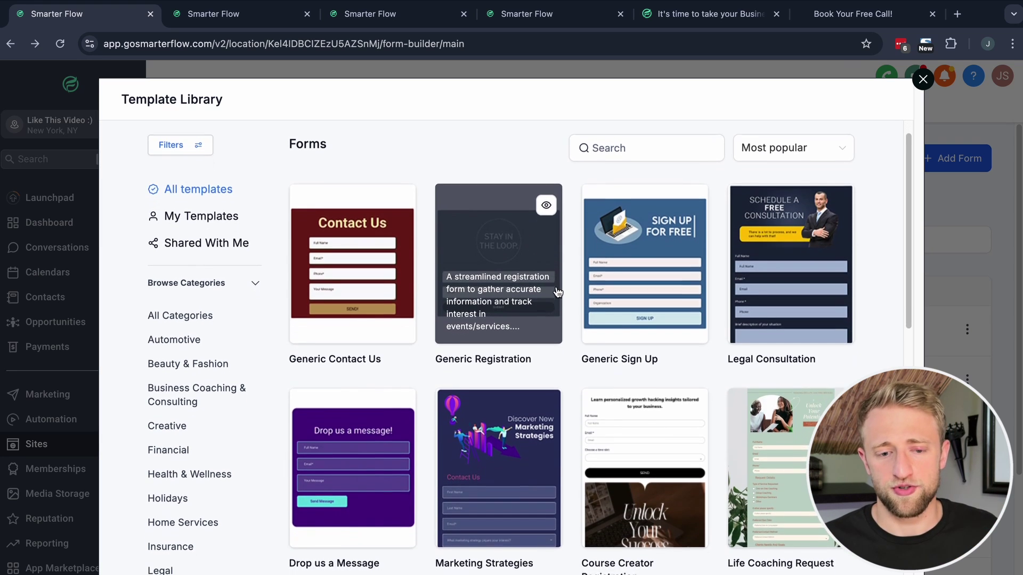
{"action": "scroll", "coordinate": [557, 292], "scroll_direction": "down", "scroll_amount": 3}
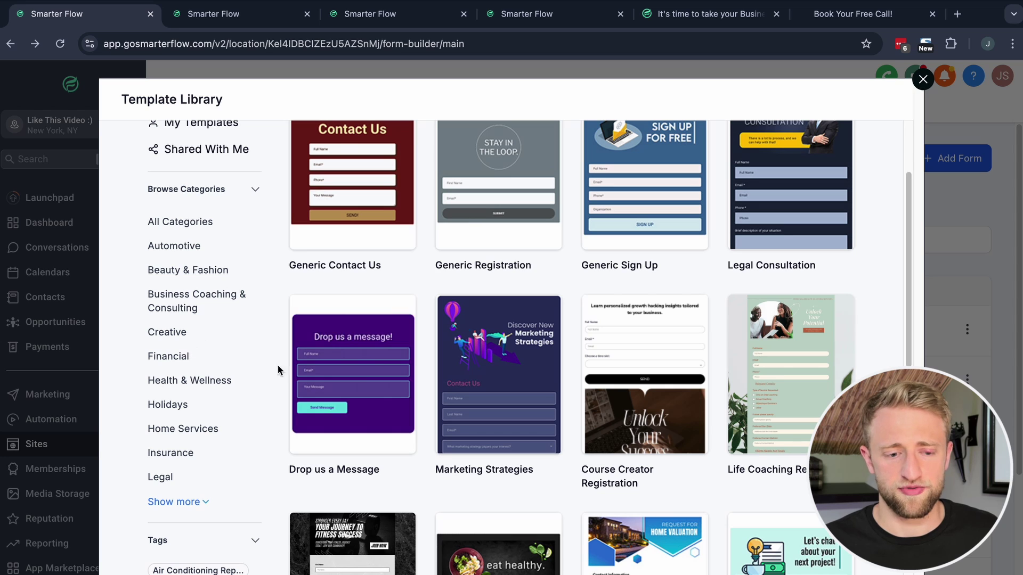
{"action": "scroll", "coordinate": [319, 379], "scroll_direction": "down", "scroll_amount": 9}
{"action": "scroll", "coordinate": [533, 367], "scroll_direction": "up", "scroll_amount": 9}
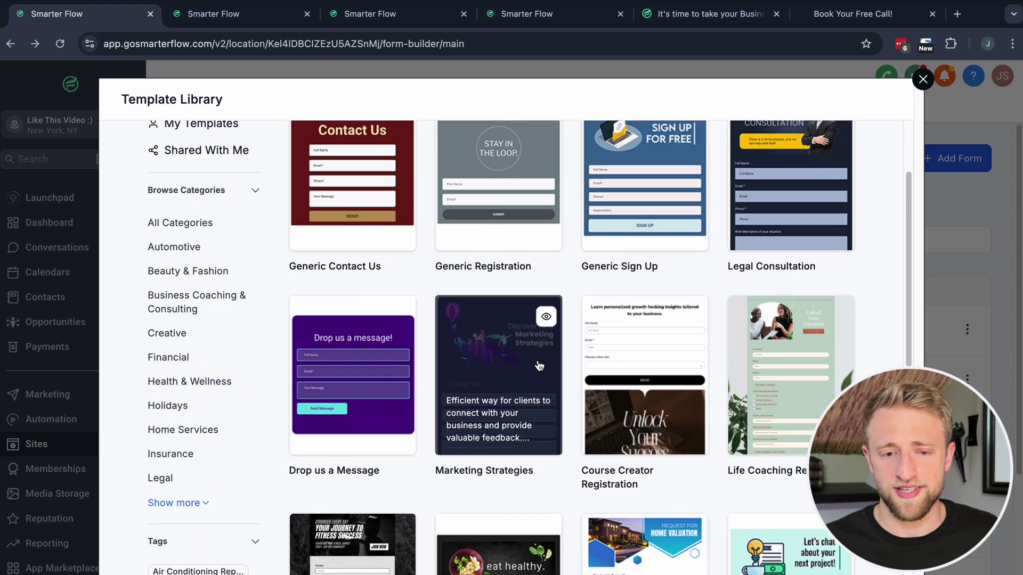
Step: Search the Template Library for "ins" to find insurance form templates
{"action": "scroll", "coordinate": [539, 365], "scroll_direction": "up", "scroll_amount": 3}
{"action": "left_click", "coordinate": [678, 178]}
{"action": "type", "text": "i"}
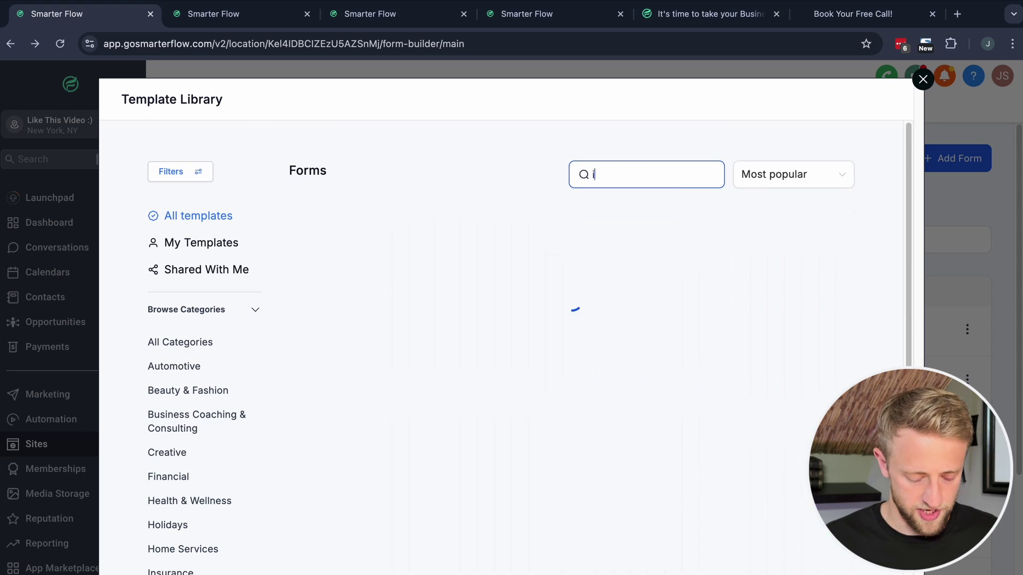
{"action": "type", "text": "ns"}
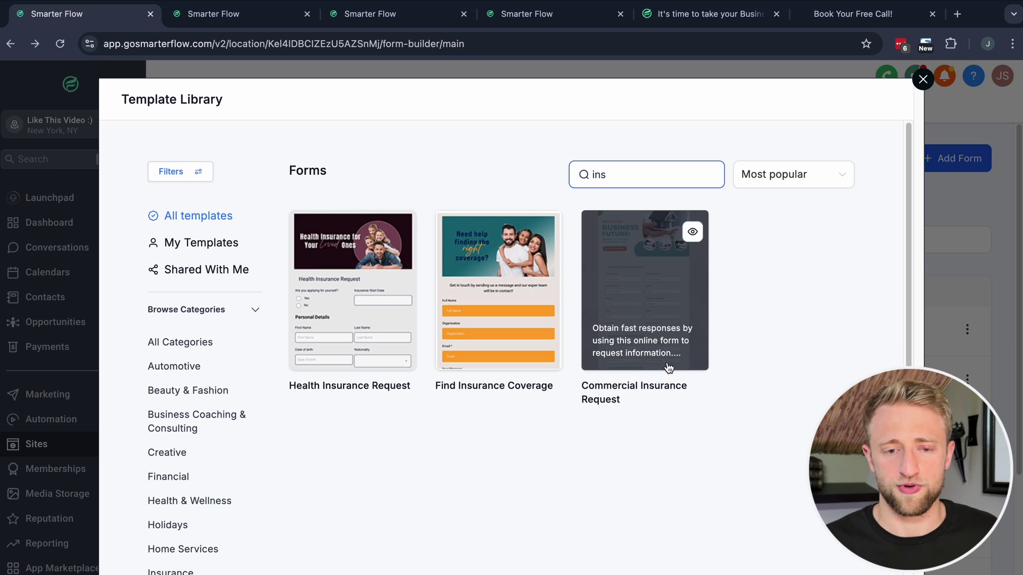
Step: Clear the "ins" search in the Template Library and browse the full set of form templates
{"action": "left_click_drag", "start_coordinate": [621, 173], "coordinate": [583, 175]}
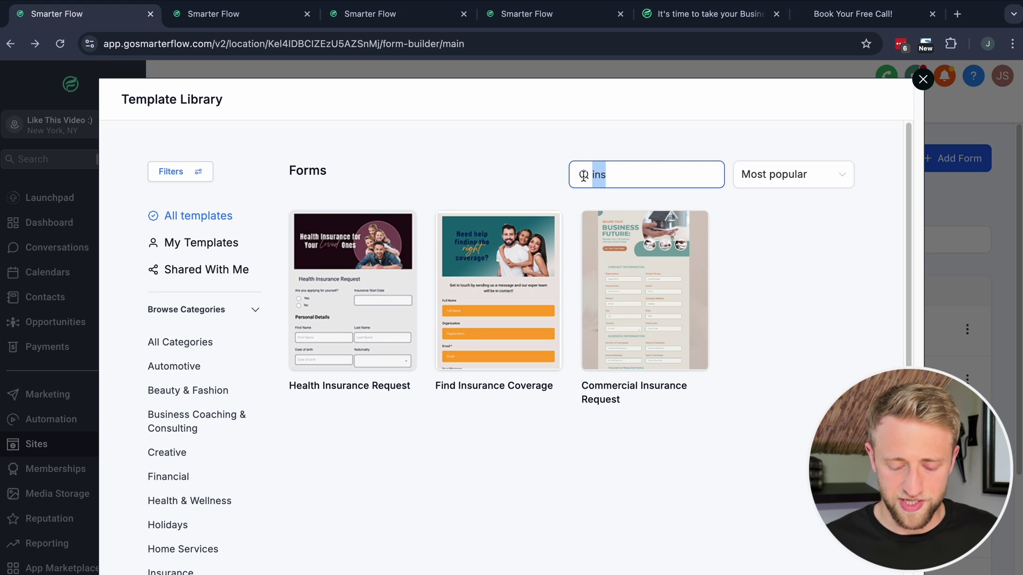
{"action": "key", "text": "BackSpace"}
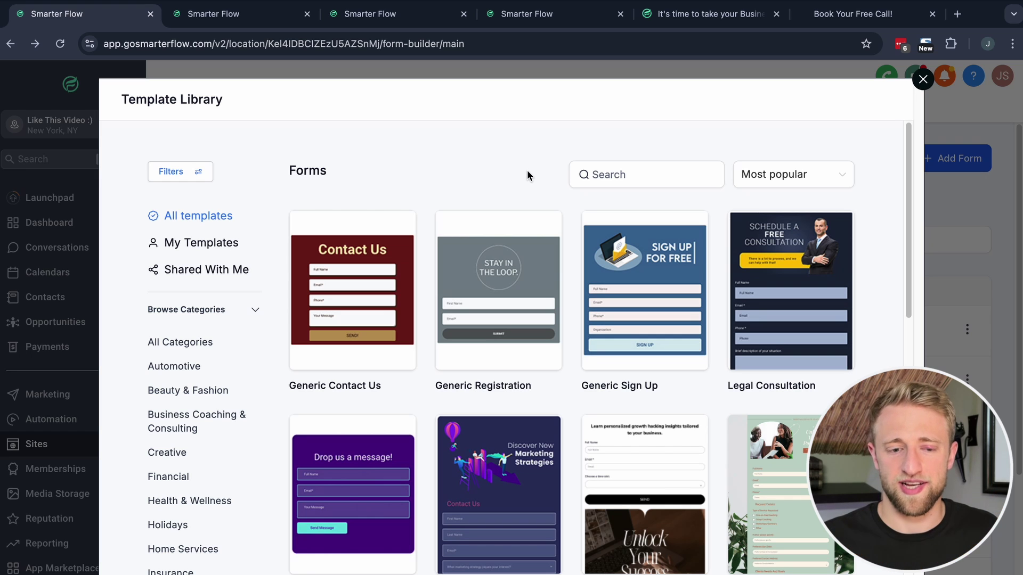
{"action": "mouse_move", "coordinate": [538, 302]}
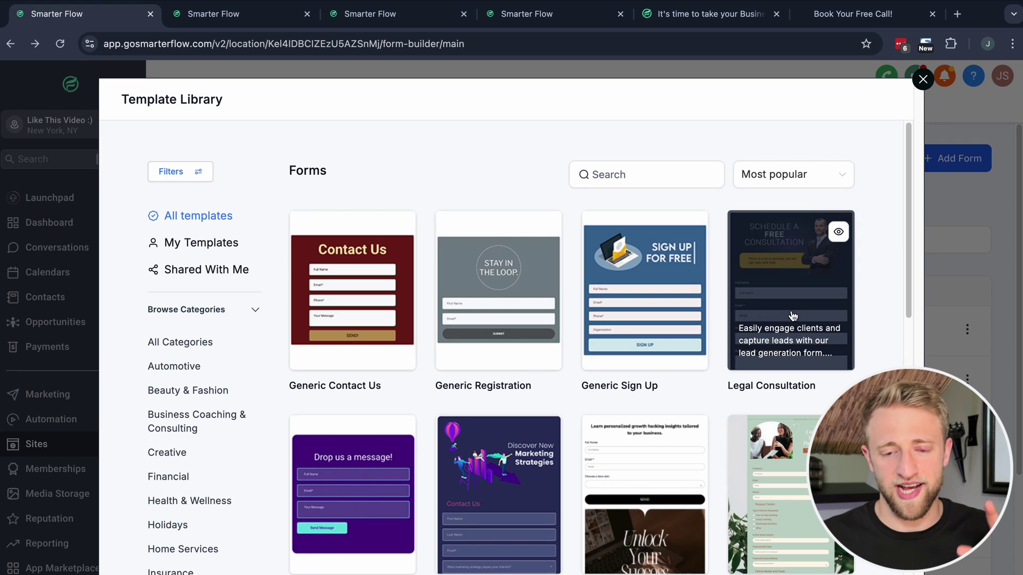
{"action": "scroll", "coordinate": [498, 413], "scroll_direction": "down", "scroll_amount": 1}
{"action": "scroll", "coordinate": [499, 412], "scroll_direction": "down", "scroll_amount": 1}
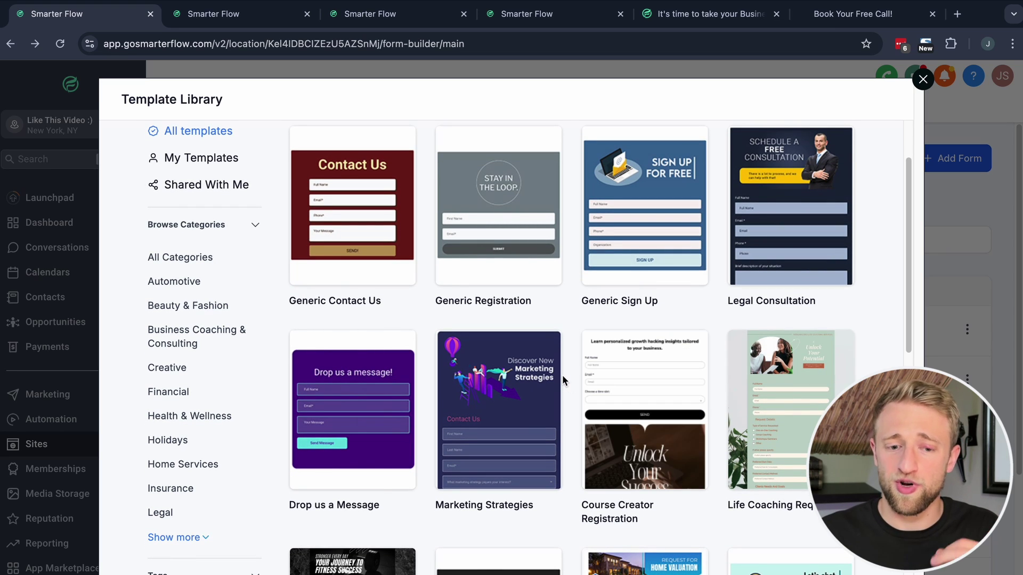
{"action": "scroll", "coordinate": [562, 375], "scroll_direction": "up", "scroll_amount": 2}
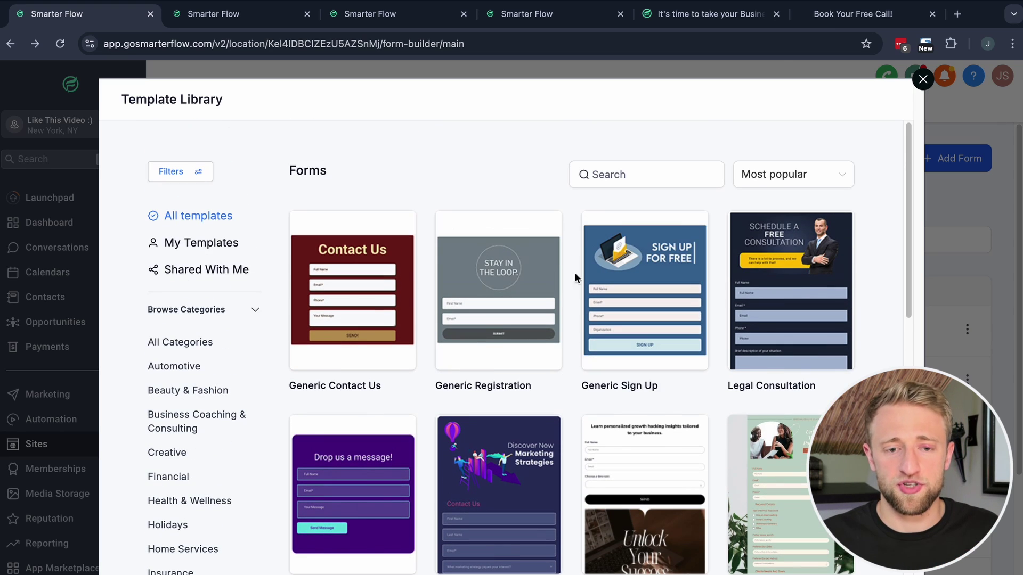
Step: Revisit the free group coaching call booking page and review its embedded form and page address
{"action": "left_click", "coordinate": [852, 14]}
{"action": "scroll", "coordinate": [133, 392], "scroll_direction": "down", "scroll_amount": 3}
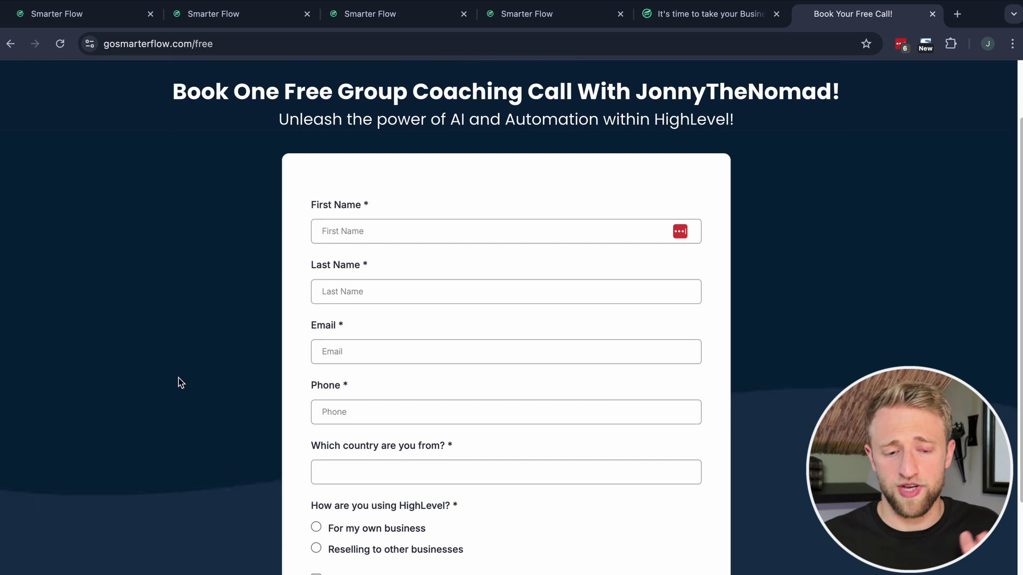
{"action": "scroll", "coordinate": [178, 382], "scroll_direction": "up", "scroll_amount": 1}
{"action": "scroll", "coordinate": [182, 380], "scroll_direction": "up", "scroll_amount": 1}
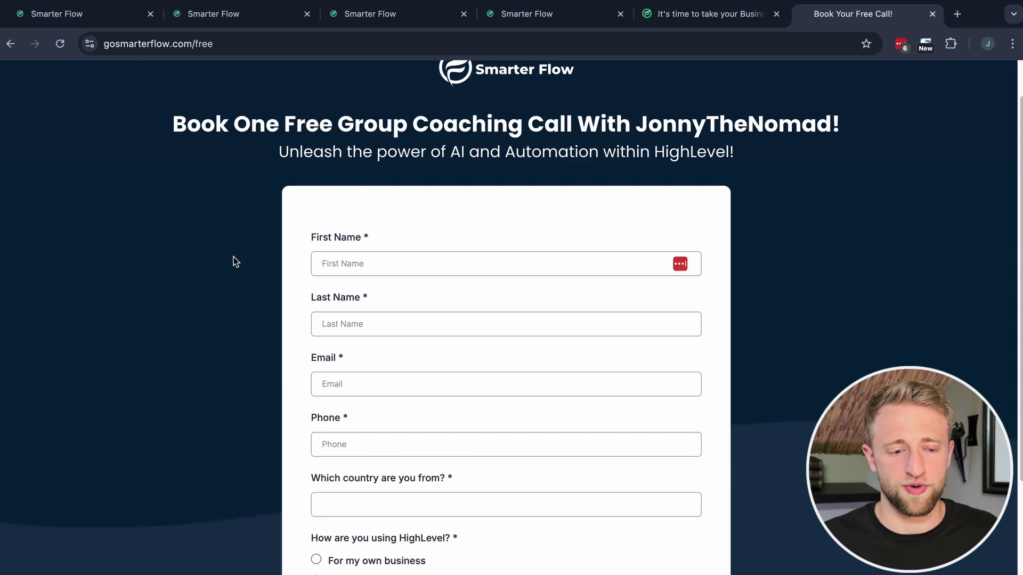
{"action": "left_click", "coordinate": [200, 45]}
{"action": "left_click_drag", "start_coordinate": [258, 45], "coordinate": [93, 44]}
{"action": "left_click", "coordinate": [151, 258]}
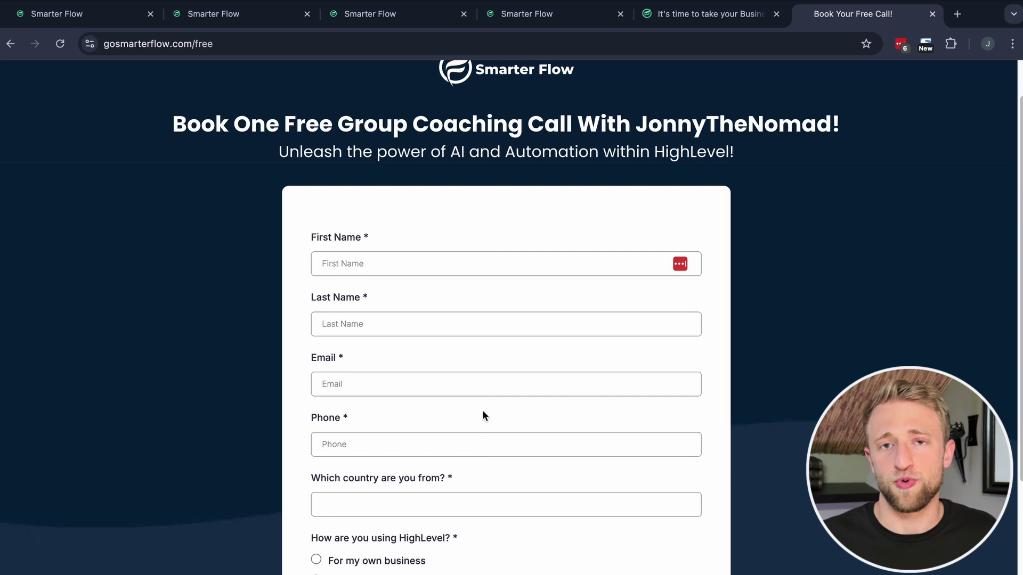
Step: Compare the form templates in the Template Library with the form on the booking page
{"action": "left_click", "coordinate": [98, 20]}
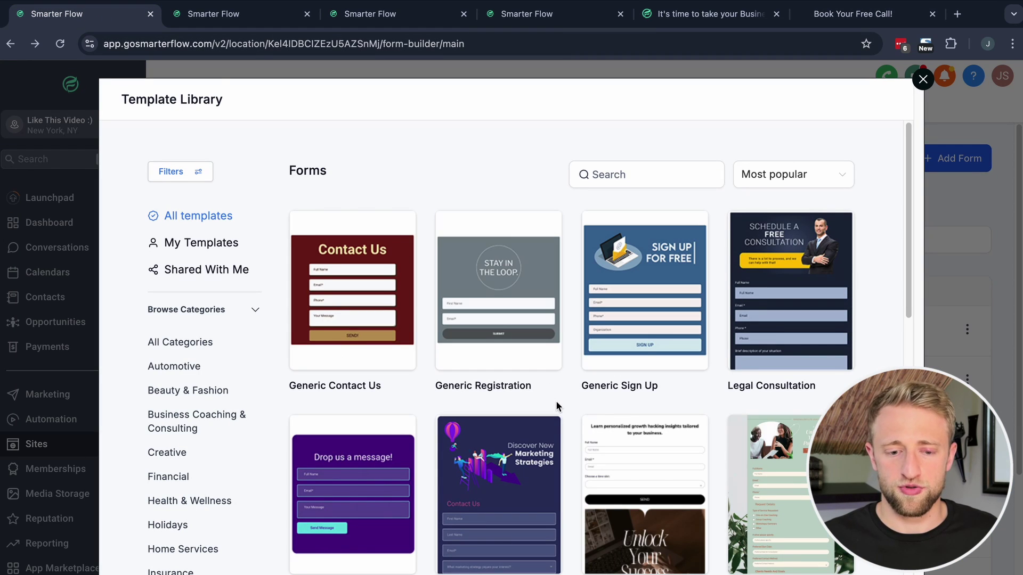
{"action": "scroll", "coordinate": [564, 488], "scroll_direction": "down", "scroll_amount": 1}
{"action": "scroll", "coordinate": [565, 493], "scroll_direction": "down", "scroll_amount": 1}
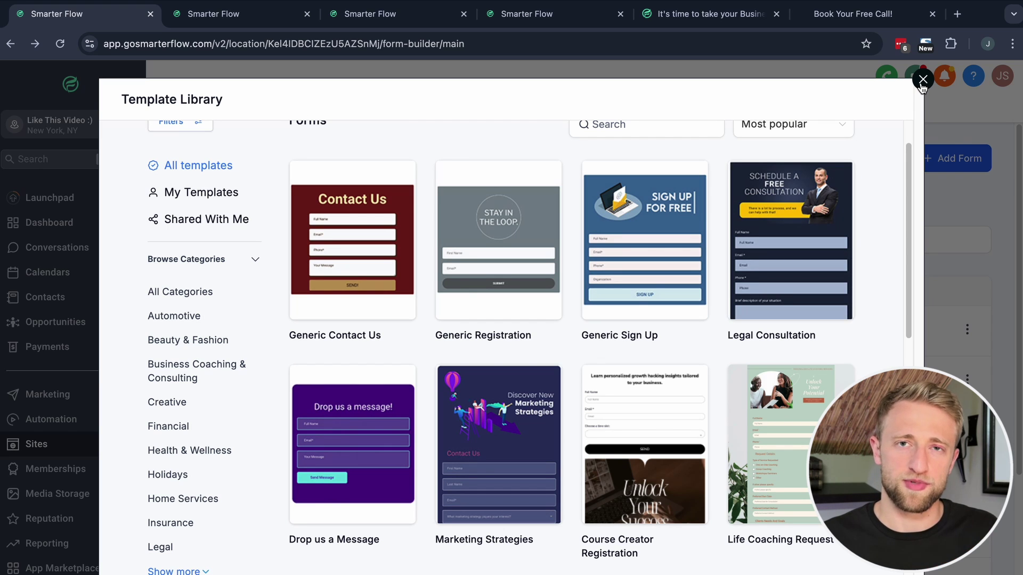
{"action": "left_click", "coordinate": [882, 15]}
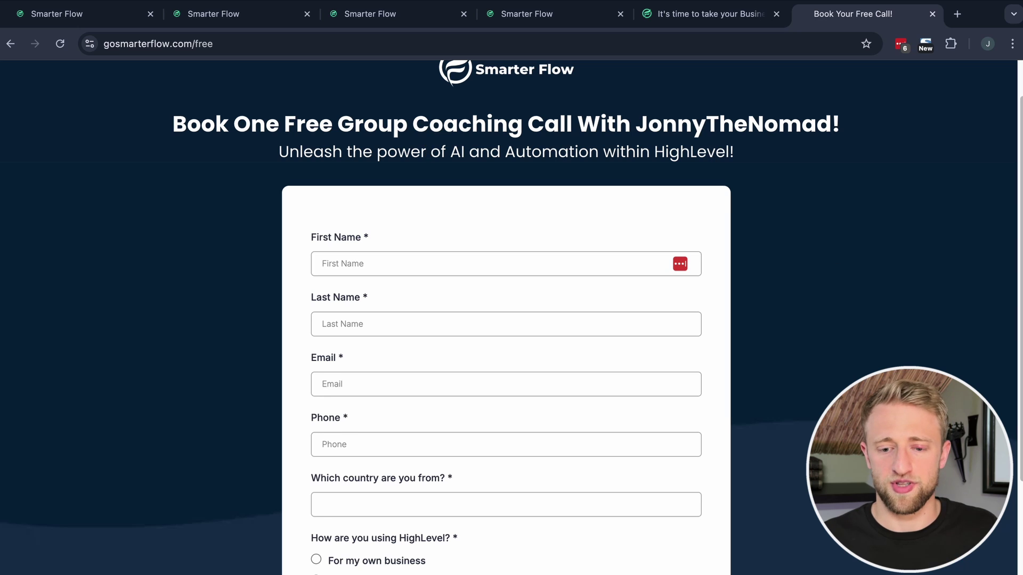
{"action": "scroll", "coordinate": [841, 281], "scroll_direction": "up", "scroll_amount": 1}
{"action": "scroll", "coordinate": [841, 281], "scroll_direction": "up", "scroll_amount": 1}
{"action": "key", "text": "ctrl+Tab"}
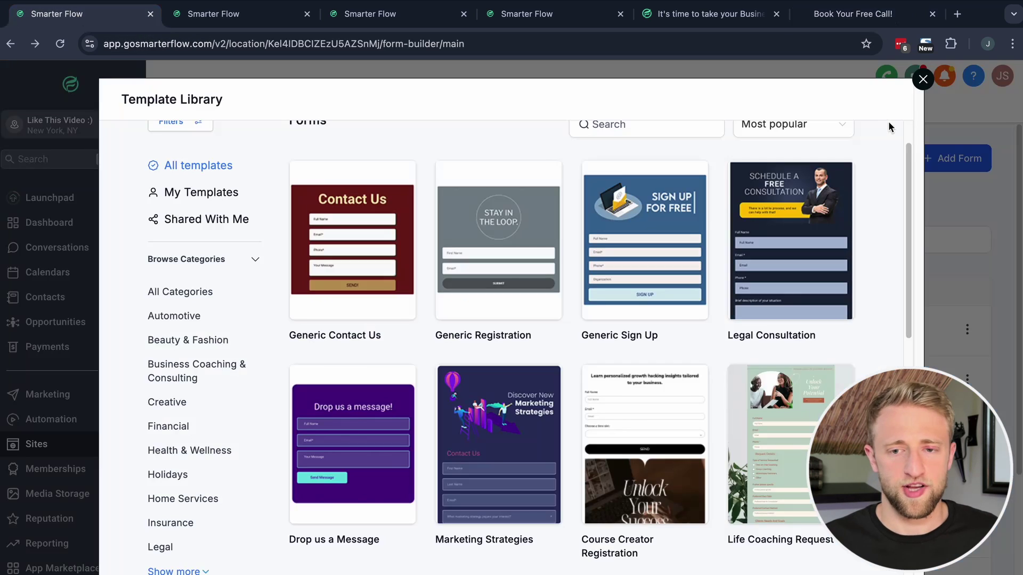
Step: Close the Template Library and add a new form started from scratch
{"action": "left_click", "coordinate": [922, 81]}
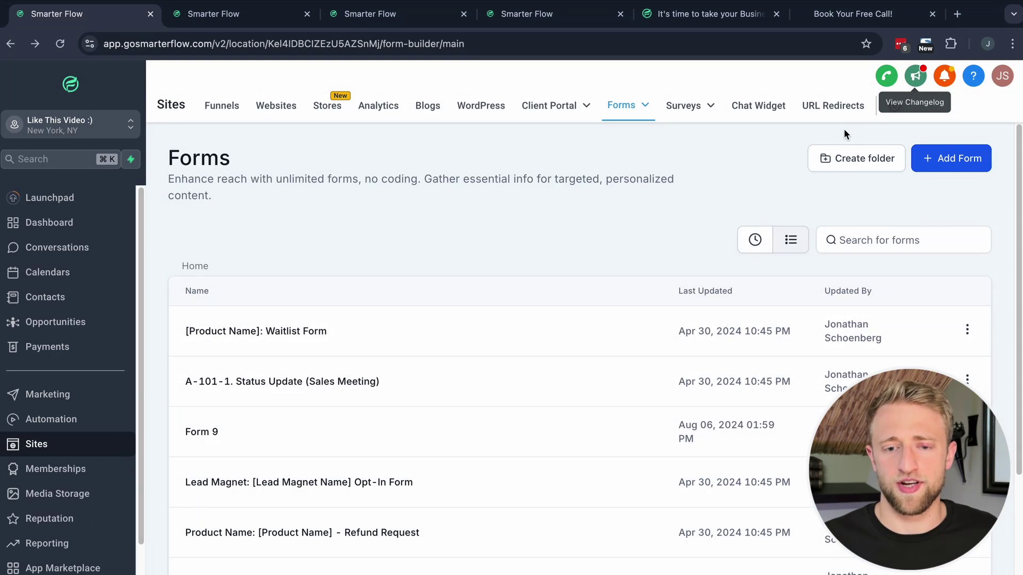
{"action": "left_click", "coordinate": [947, 165]}
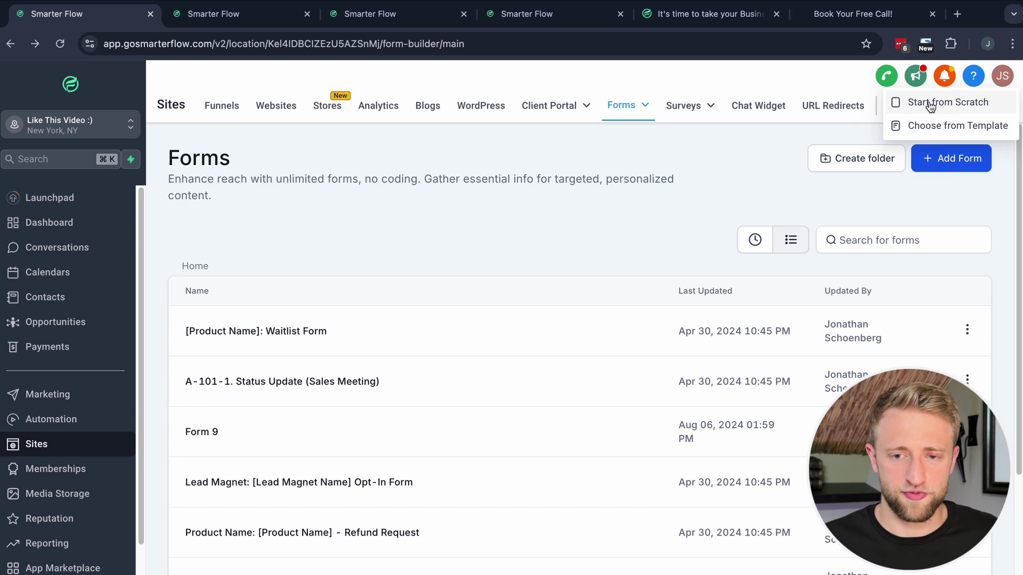
{"action": "left_click", "coordinate": [929, 105]}
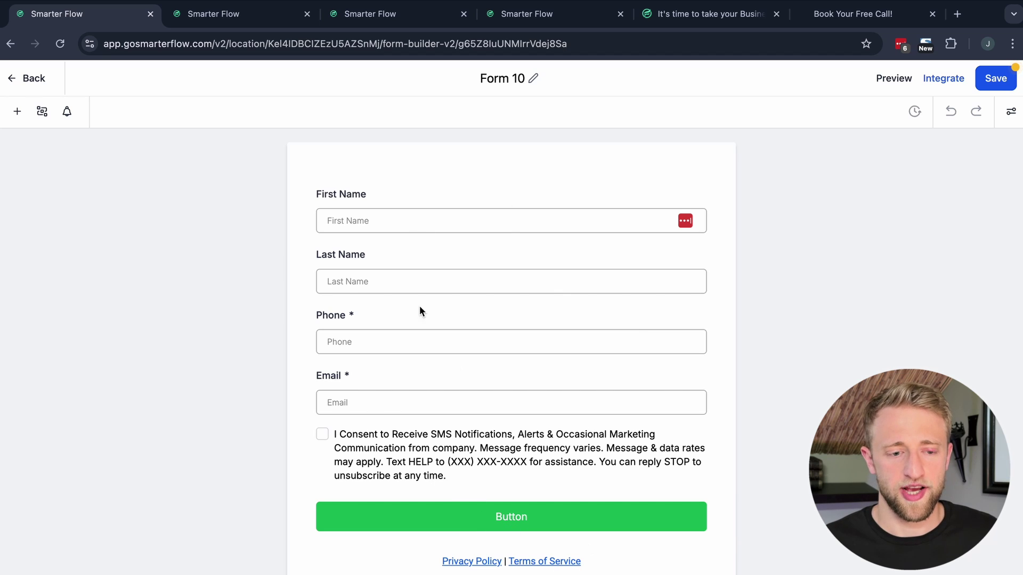
Step: Delete the First Name field from the form and inspect the settings of the Email and Phone fields
{"action": "left_click", "coordinate": [409, 221]}
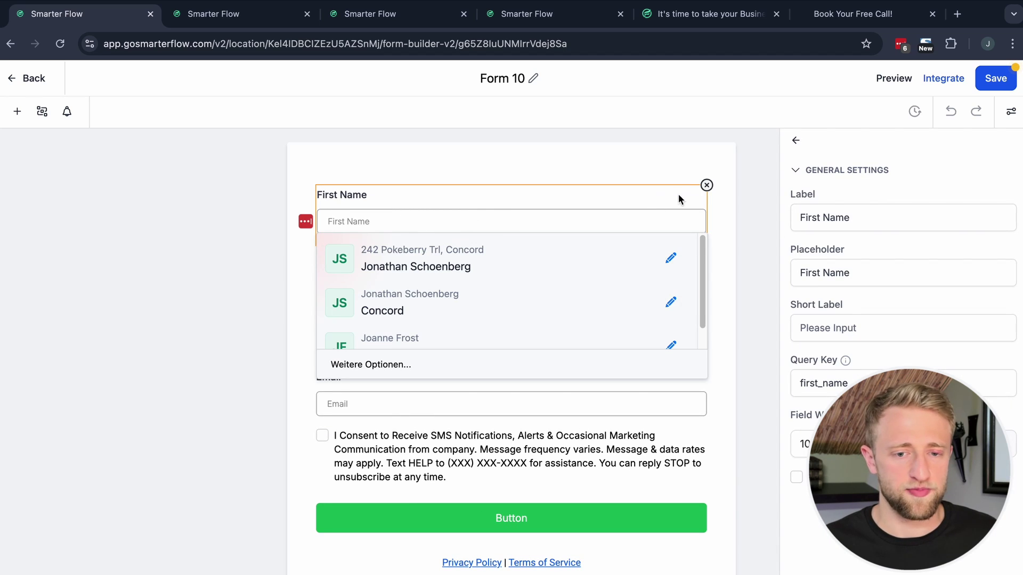
{"action": "left_click", "coordinate": [706, 186]}
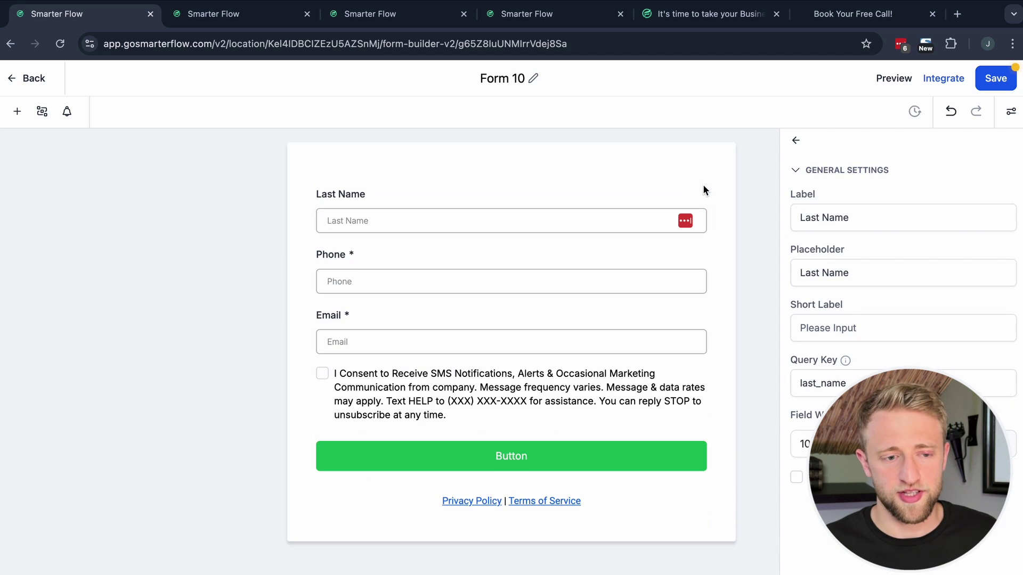
{"action": "left_click", "coordinate": [543, 334]}
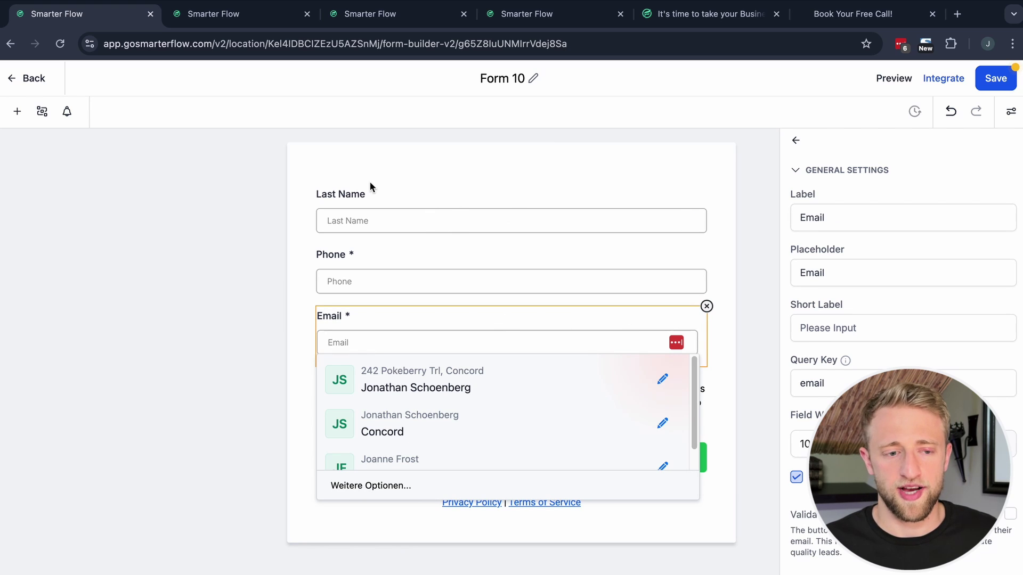
{"action": "key", "text": "Escape"}
{"action": "left_click", "coordinate": [450, 278]}
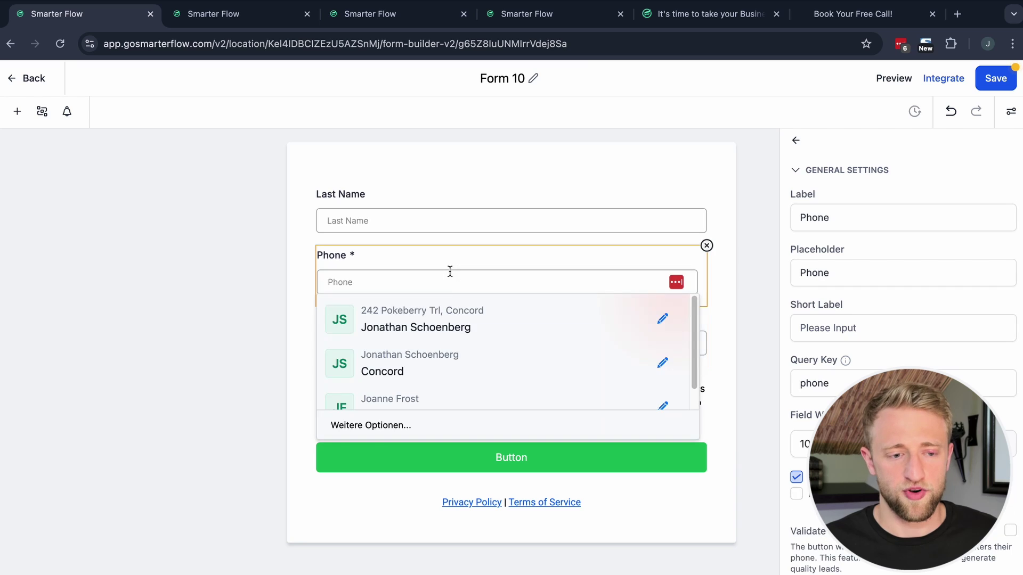
{"action": "left_click", "coordinate": [273, 274]}
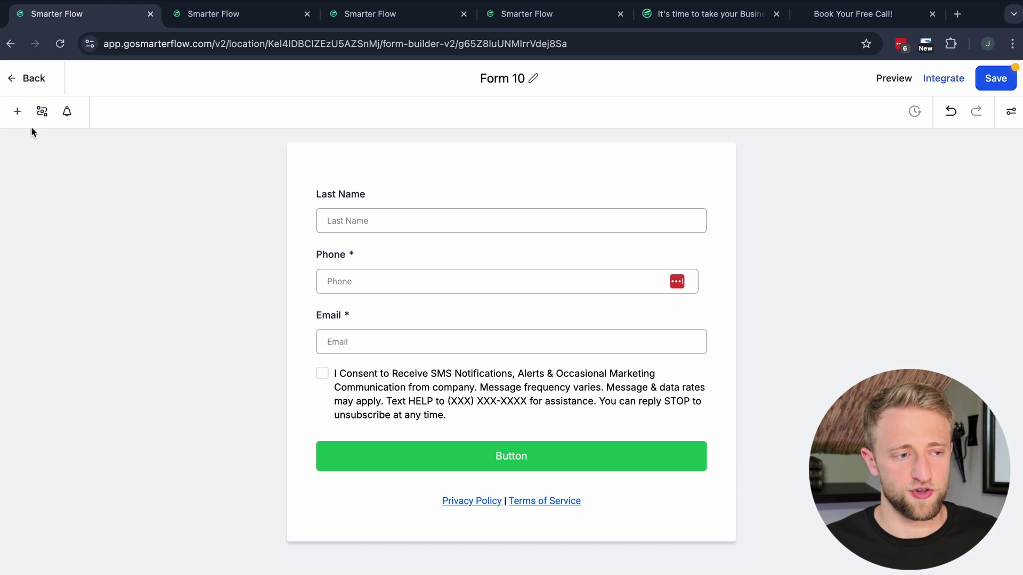
Step: Add a Full Name field at the top of the form and a First Name field directly above Last Name
{"action": "left_click", "coordinate": [18, 116]}
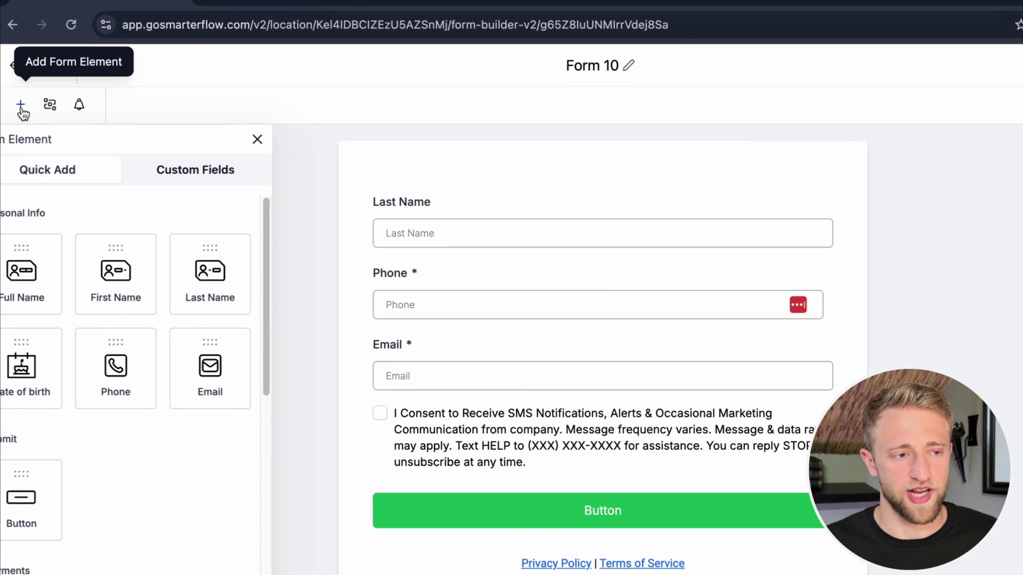
{"action": "left_click_drag", "start_coordinate": [29, 280], "coordinate": [474, 223]}
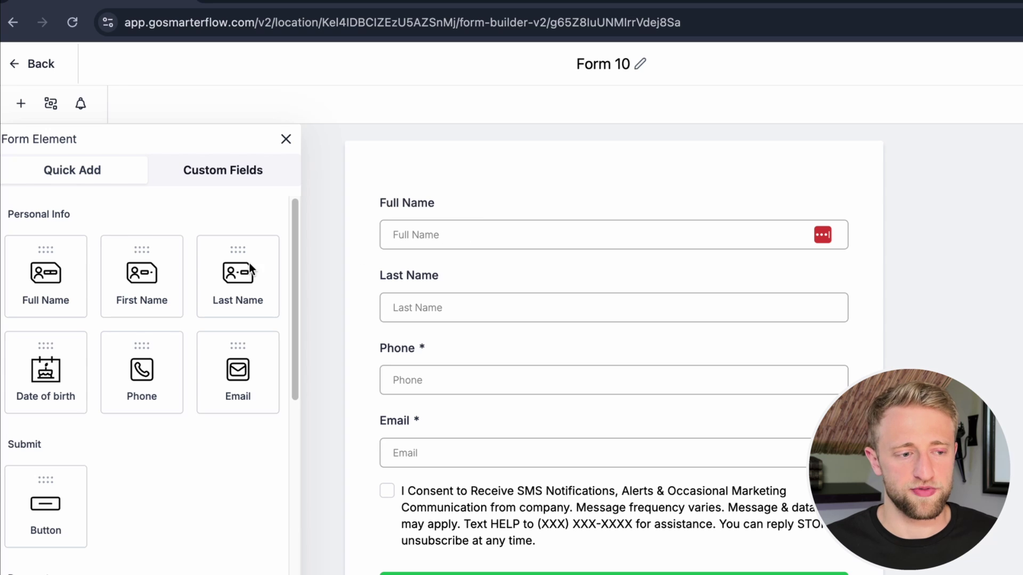
{"action": "left_click_drag", "start_coordinate": [160, 274], "coordinate": [420, 271]}
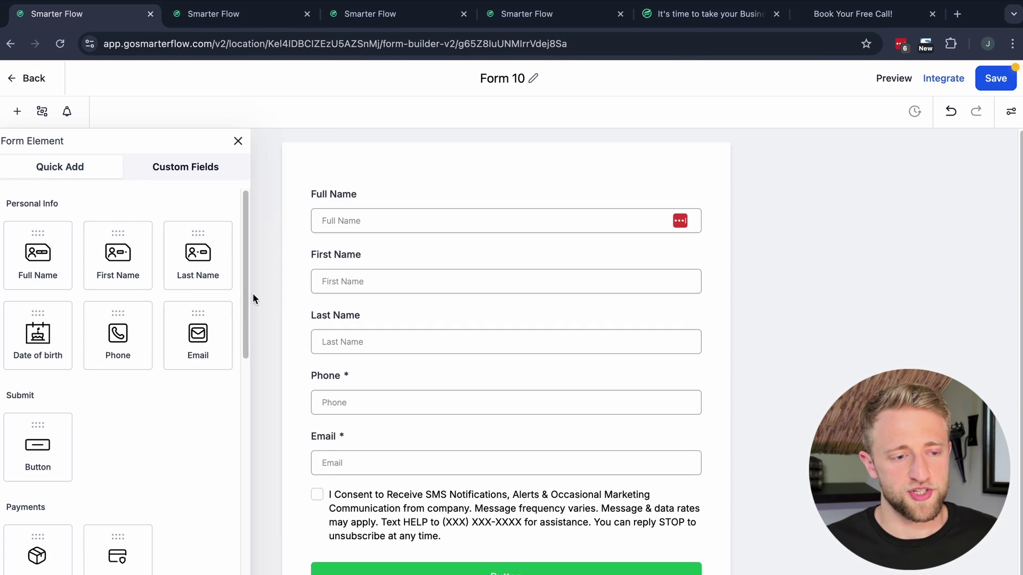
{"action": "scroll", "coordinate": [171, 320], "scroll_direction": "down", "scroll_amount": 2}
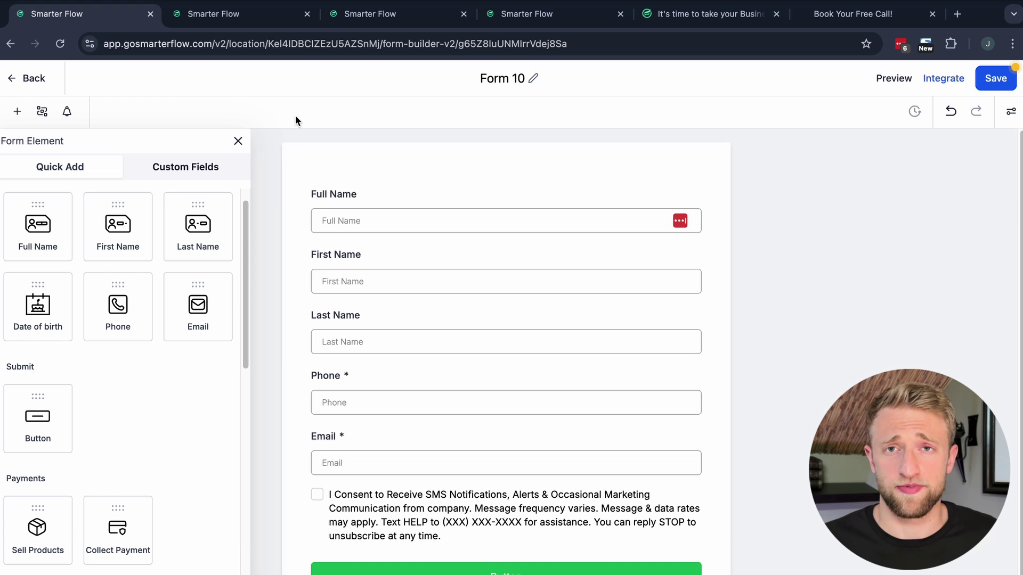
Step: Open the account's Custom Fields settings in the second Smarter Flow browser tab and review the field list
{"action": "left_click", "coordinate": [222, 21]}
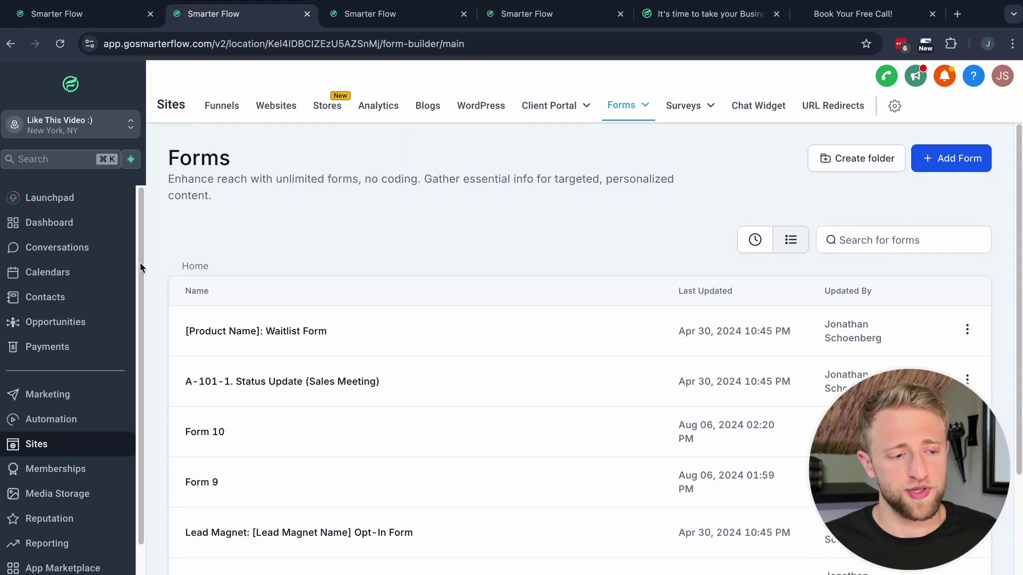
{"action": "left_click", "coordinate": [37, 573]}
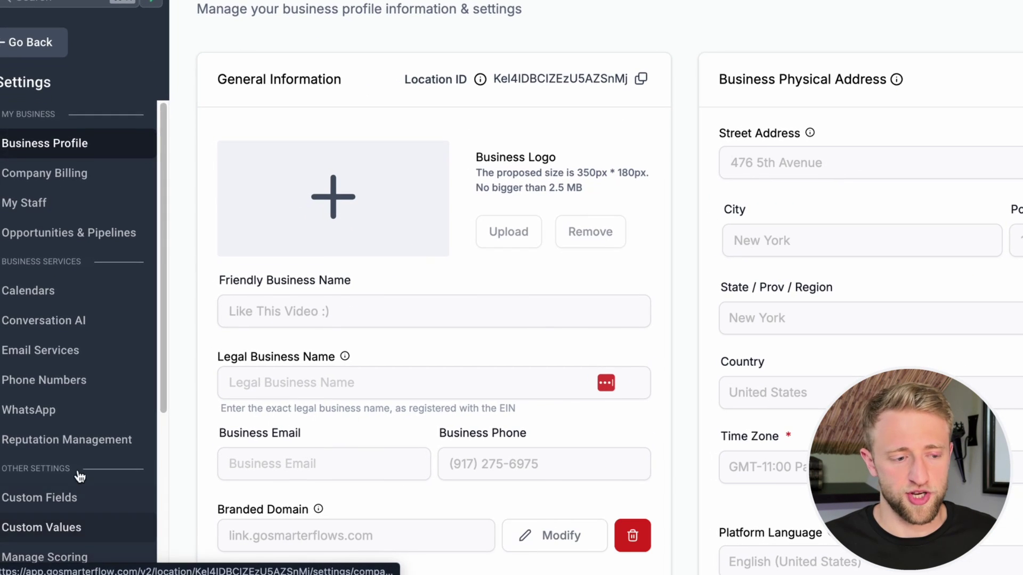
{"action": "scroll", "coordinate": [79, 476], "scroll_direction": "down", "scroll_amount": 3}
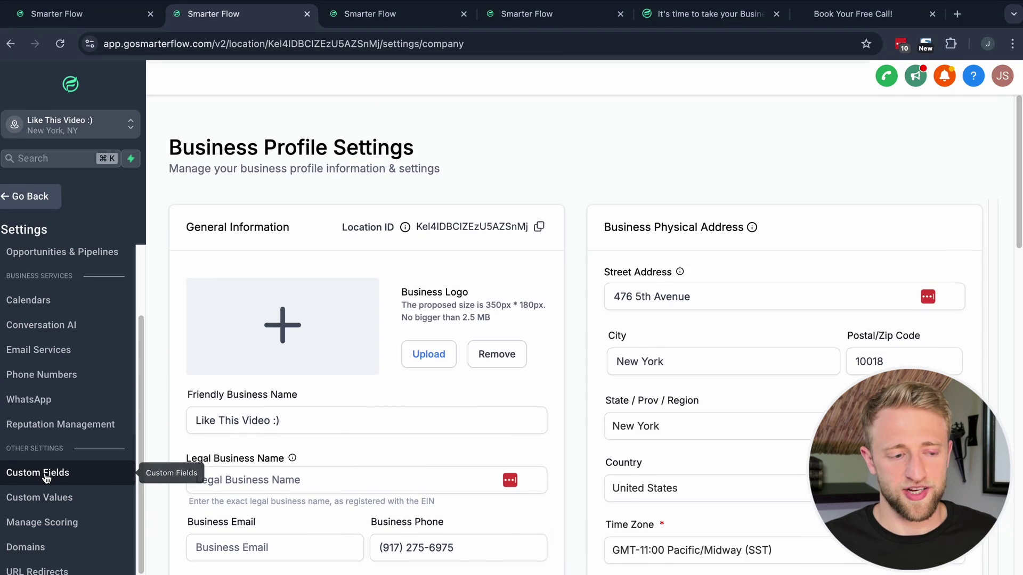
{"action": "left_click", "coordinate": [47, 379]}
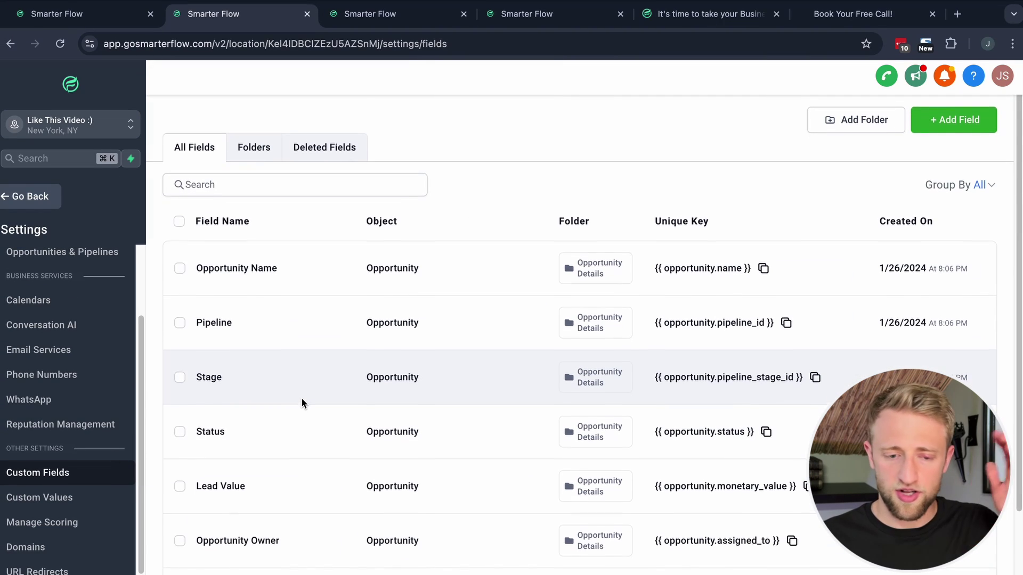
{"action": "scroll", "coordinate": [302, 403], "scroll_direction": "down", "scroll_amount": 3}
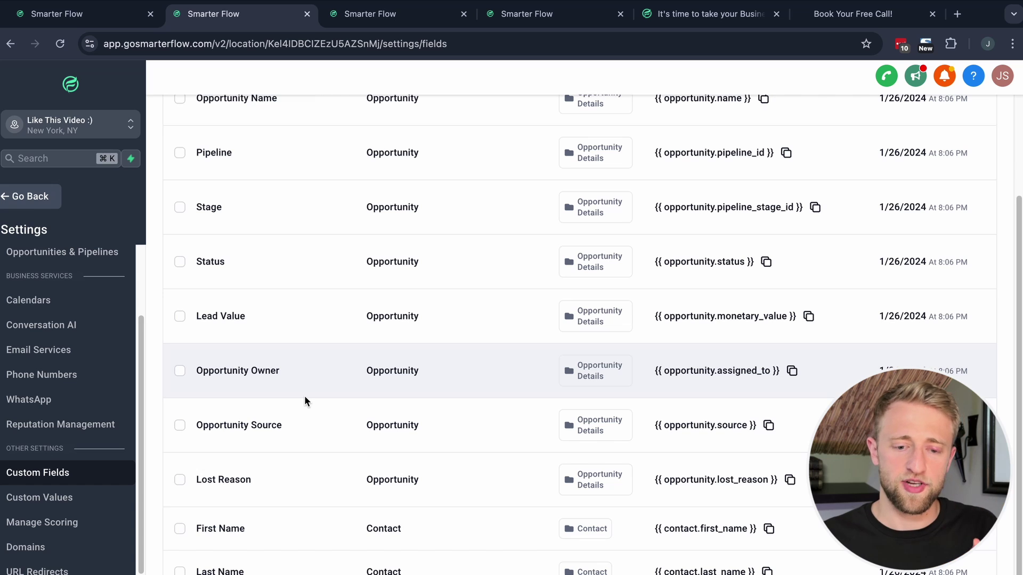
{"action": "scroll", "coordinate": [305, 397], "scroll_direction": "up", "scroll_amount": 3}
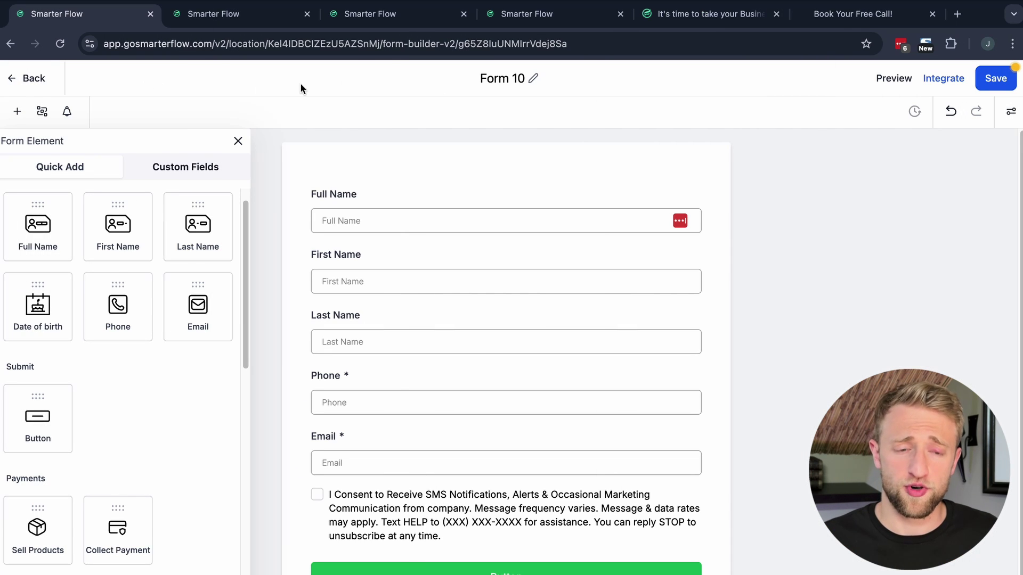
Step: Rename the new form as "My Special Form"
{"action": "left_click", "coordinate": [498, 80]}
{"action": "triple_click", "coordinate": [497, 81]}
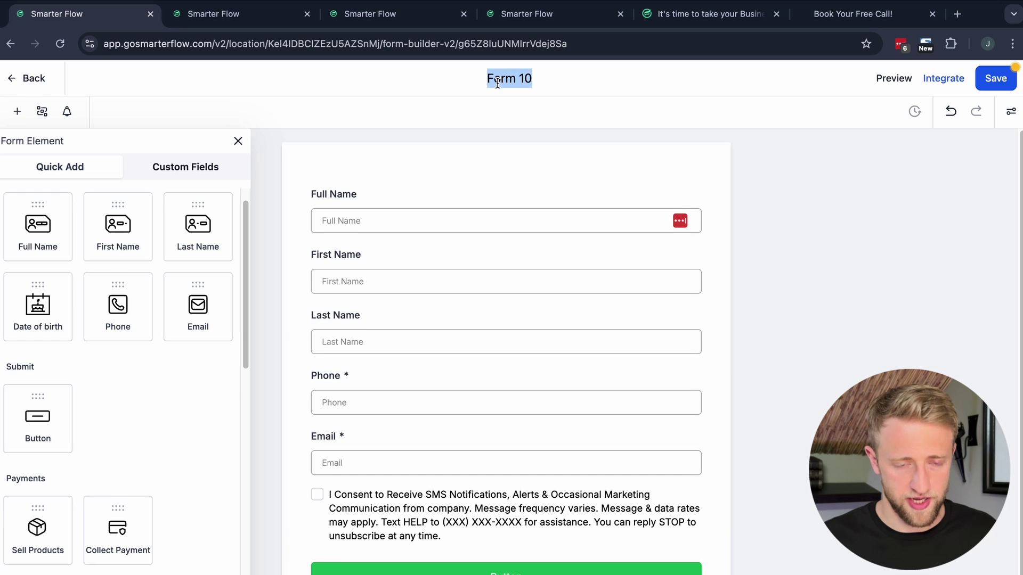
{"action": "type", "text": "My F"}
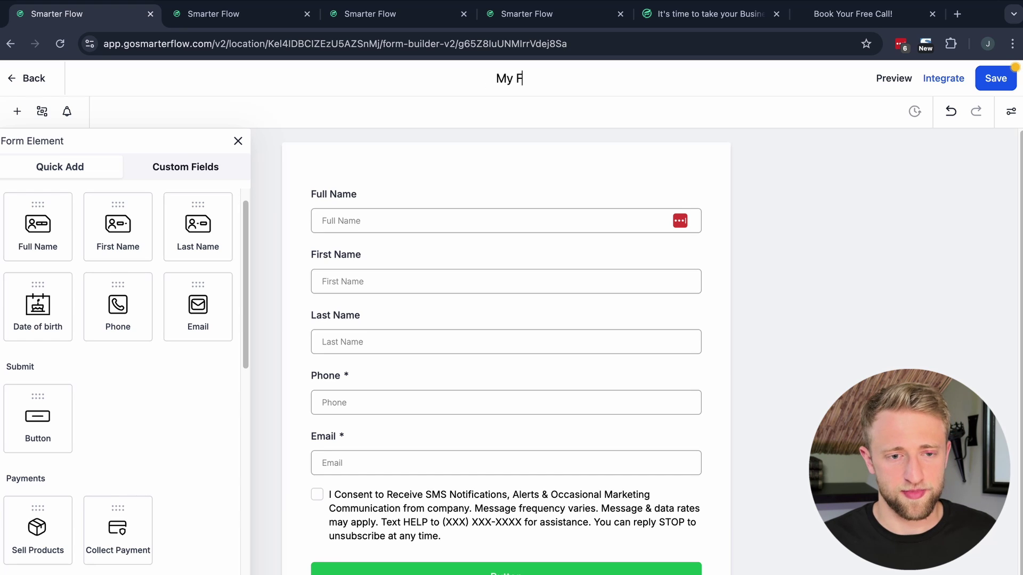
{"action": "key", "text": "BackSpace"}
{"action": "type", "text": "Special "}
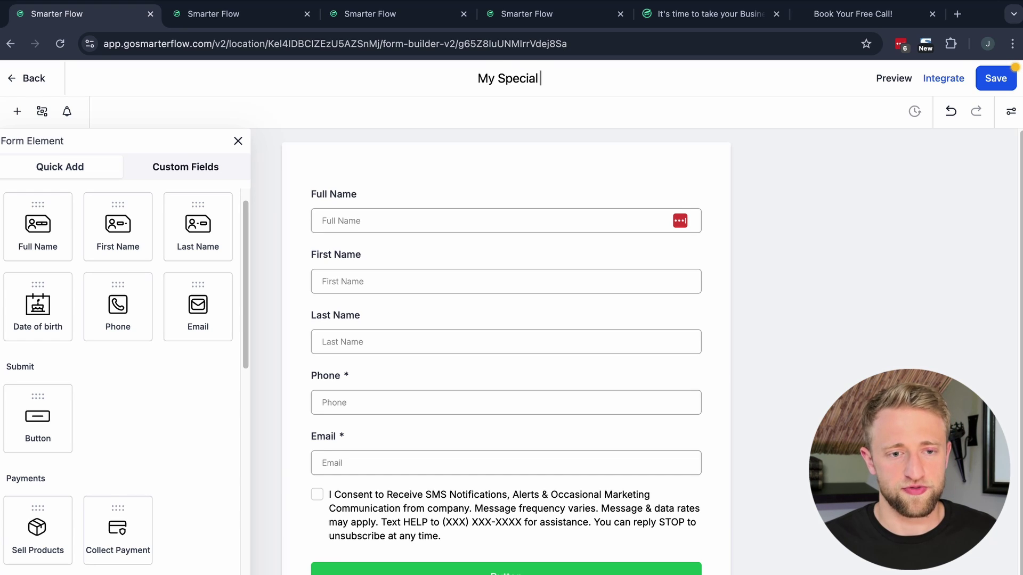
{"action": "type", "text": "Form"}
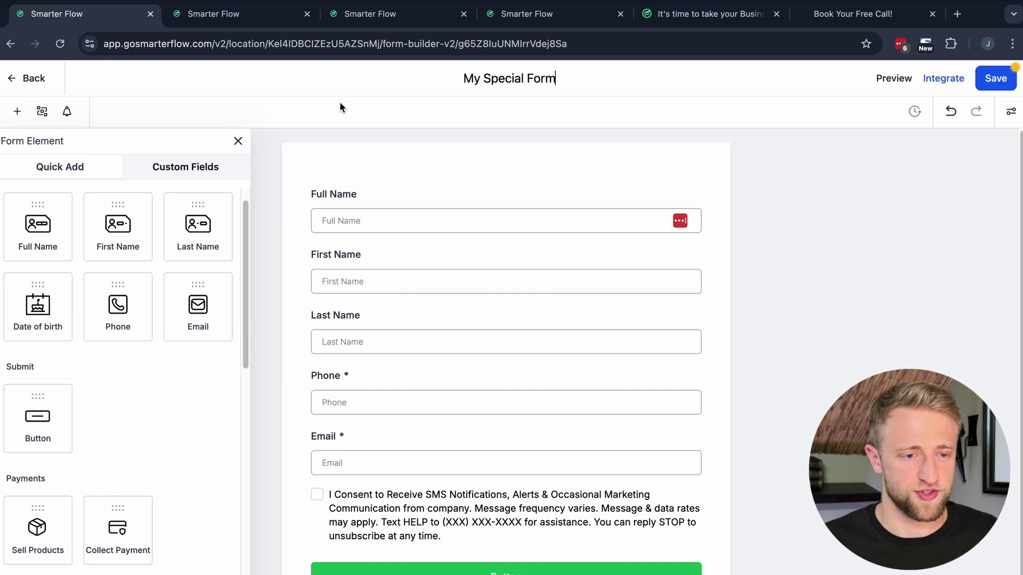
{"action": "left_click", "coordinate": [318, 110]}
{"action": "scroll", "coordinate": [170, 242], "scroll_direction": "down", "scroll_amount": 1}
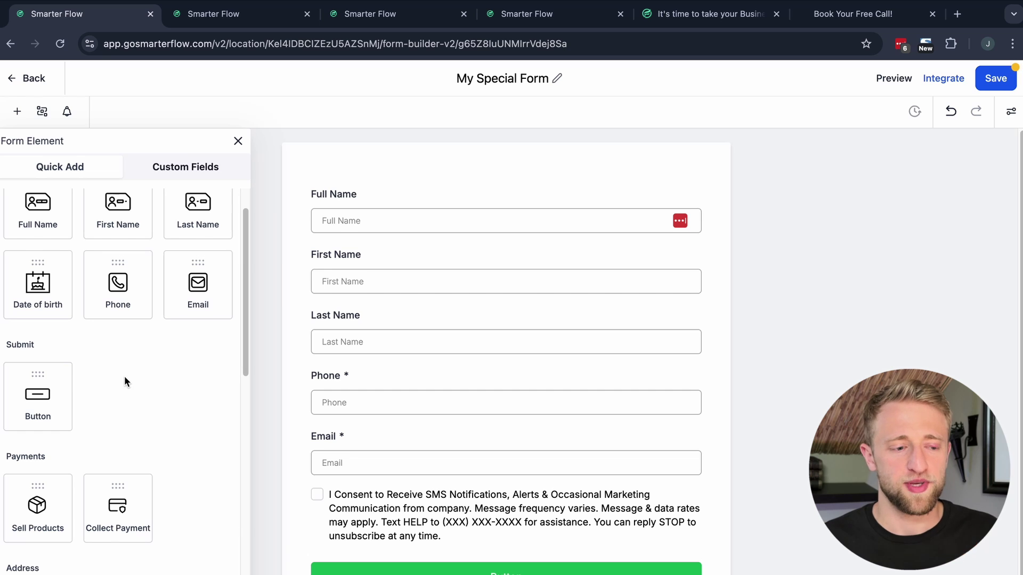
Step: Check the Last Name field's settings and delete the Full Name field from the form
{"action": "left_click", "coordinate": [388, 339]}
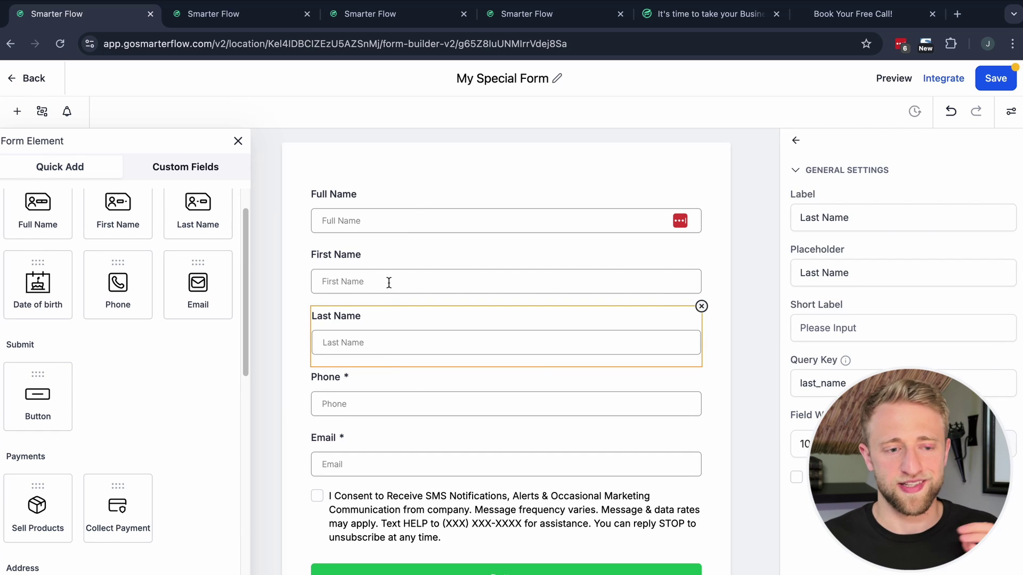
{"action": "left_click", "coordinate": [410, 213]}
{"action": "left_click", "coordinate": [701, 185]}
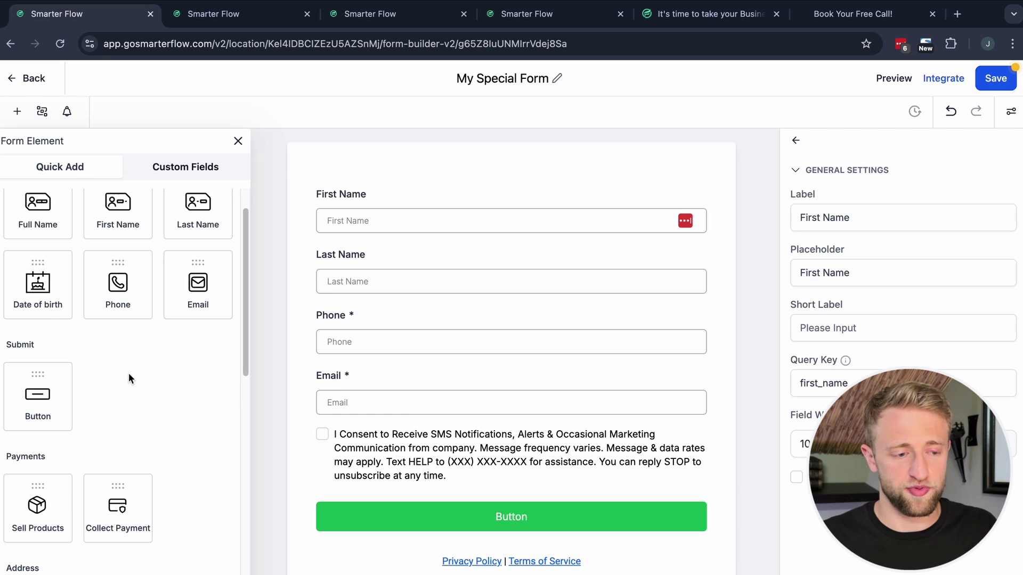
Step: Add a Collect Payment element between the Phone and Email fields and open its settings
{"action": "left_click_drag", "start_coordinate": [37, 411], "coordinate": [362, 409]}
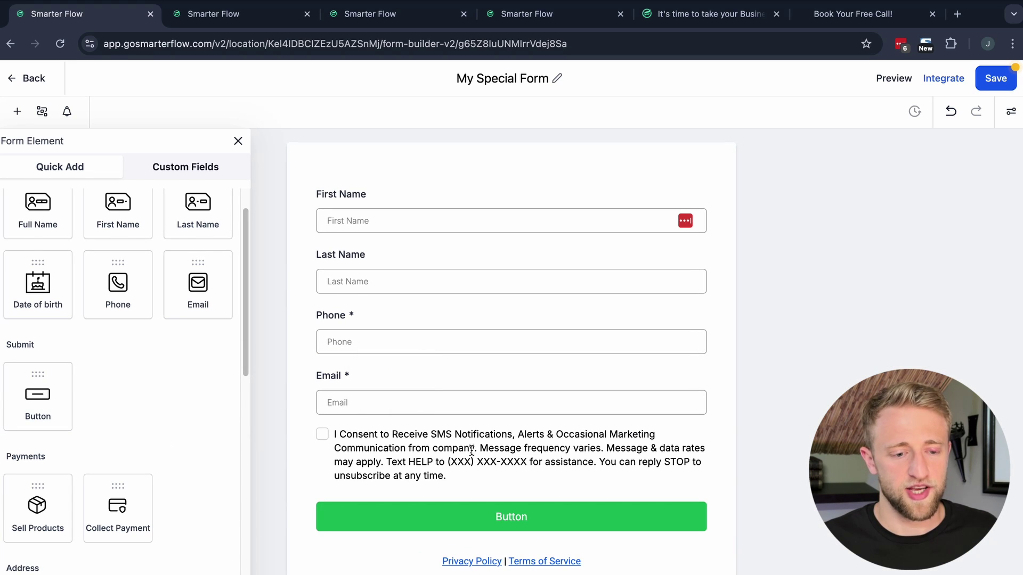
{"action": "scroll", "coordinate": [120, 407], "scroll_direction": "down", "scroll_amount": 3}
{"action": "left_click_drag", "start_coordinate": [120, 407], "coordinate": [400, 410]}
{"action": "scroll", "coordinate": [399, 410], "scroll_direction": "down", "scroll_amount": 2}
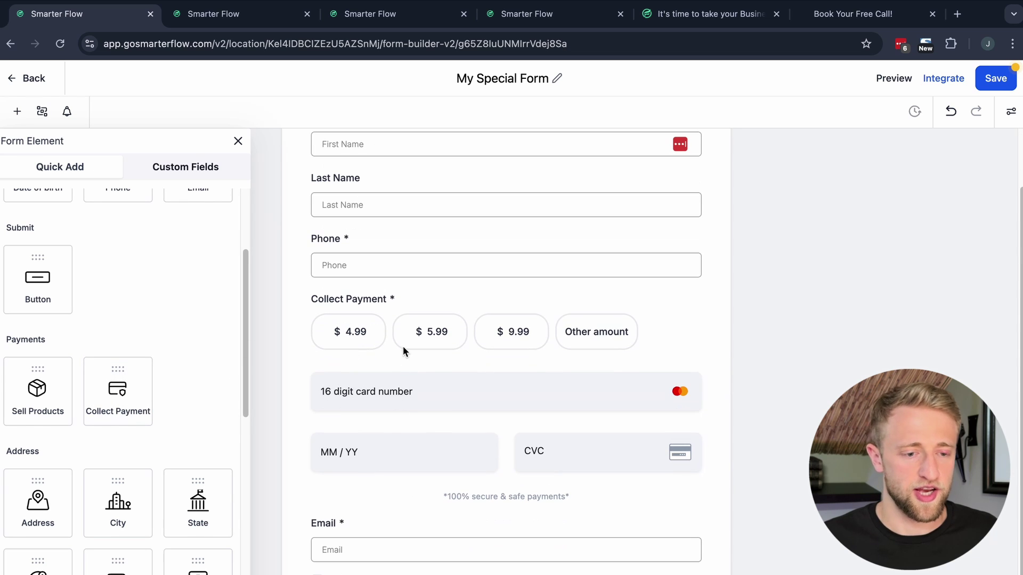
{"action": "left_click", "coordinate": [379, 325]}
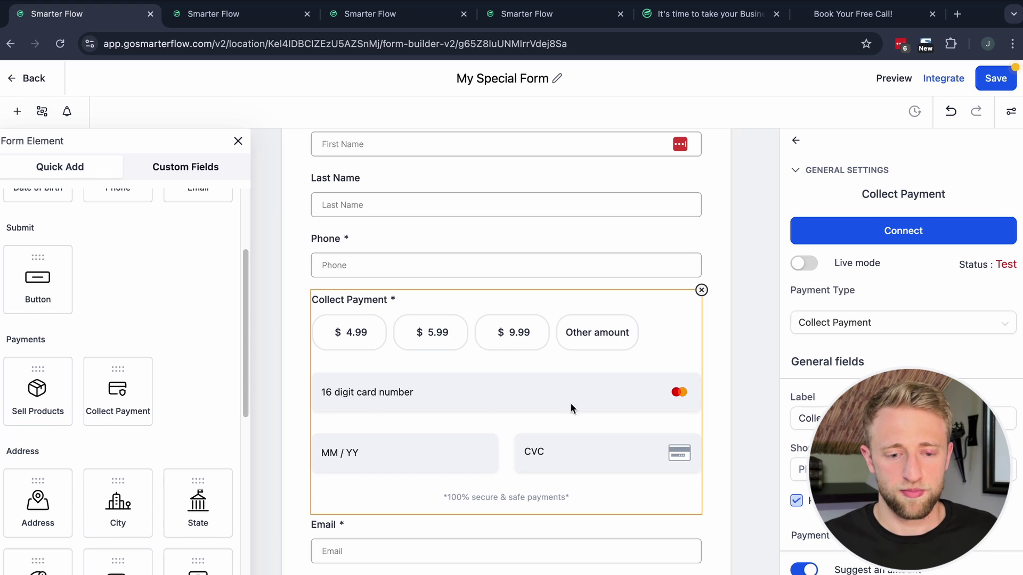
{"action": "scroll", "coordinate": [394, 434], "scroll_direction": "down", "scroll_amount": 1}
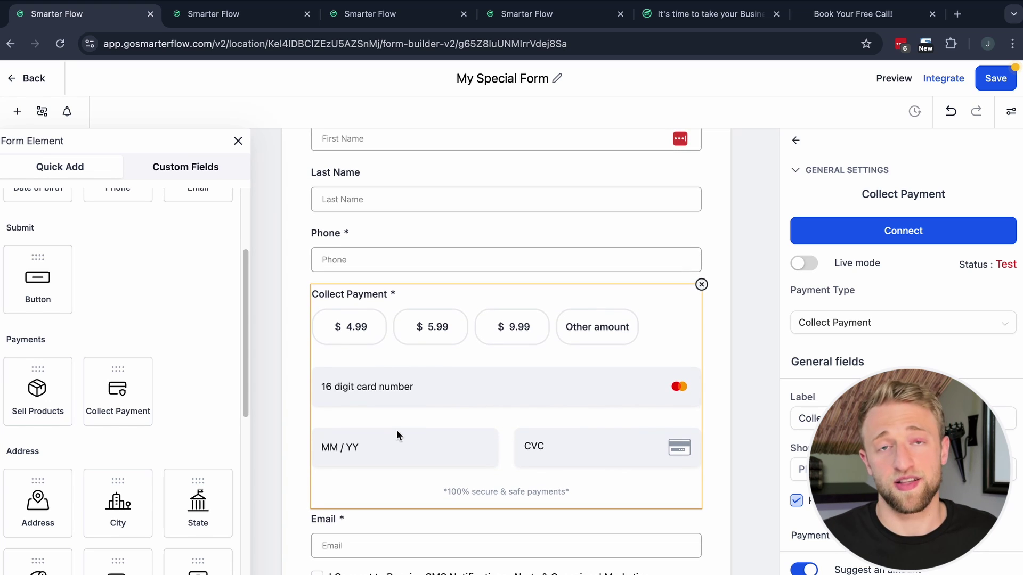
Step: Add an Address field between the Last Name and Phone fields
{"action": "scroll", "coordinate": [175, 384], "scroll_direction": "down", "scroll_amount": 3}
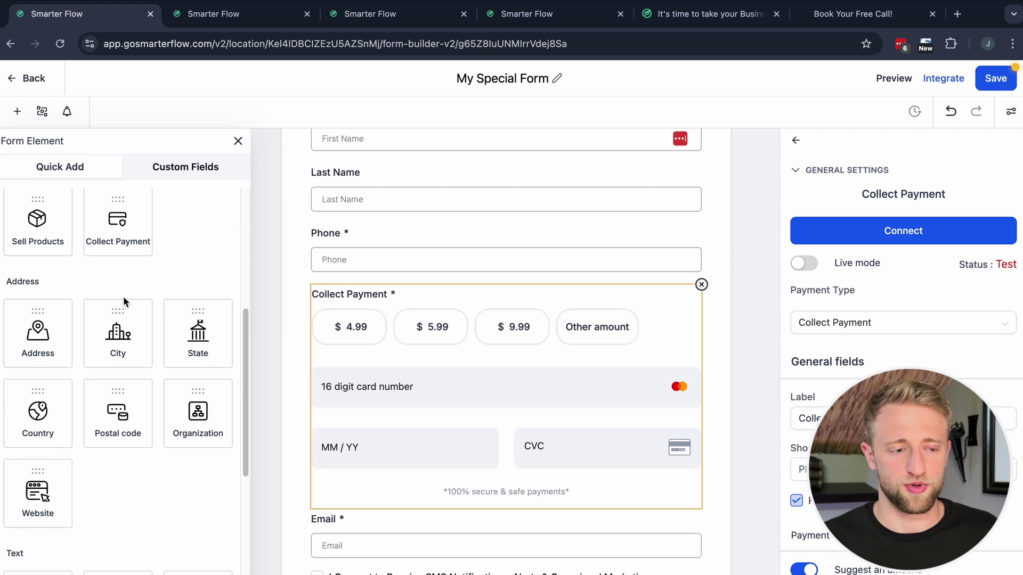
{"action": "scroll", "coordinate": [99, 274], "scroll_direction": "down", "scroll_amount": 1}
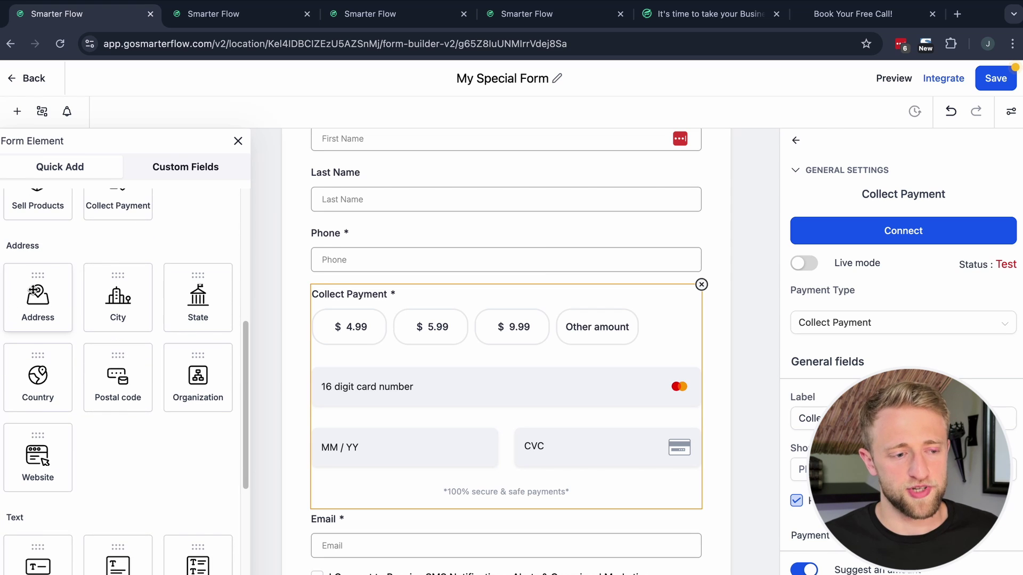
{"action": "left_click_drag", "start_coordinate": [33, 296], "coordinate": [373, 294]}
{"action": "scroll", "coordinate": [351, 303], "scroll_direction": "down", "scroll_amount": 1}
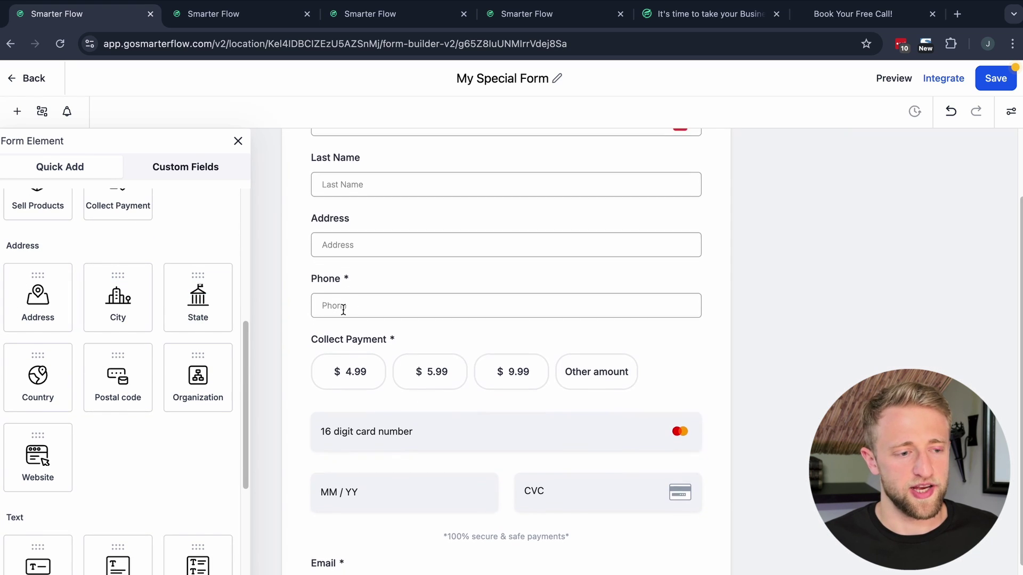
Step: Add a Single Line text field between Address and Phone and inspect its custom field name in the advanced settings
{"action": "scroll", "coordinate": [137, 342], "scroll_direction": "down", "scroll_amount": 1}
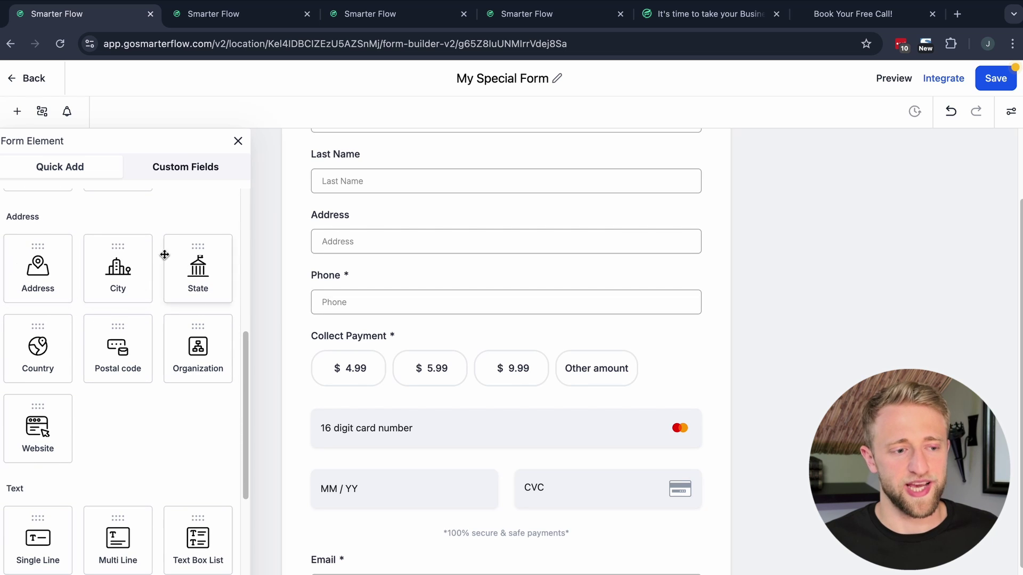
{"action": "scroll", "coordinate": [154, 327], "scroll_direction": "down", "scroll_amount": 4}
{"action": "scroll", "coordinate": [148, 332], "scroll_direction": "up", "scroll_amount": 1}
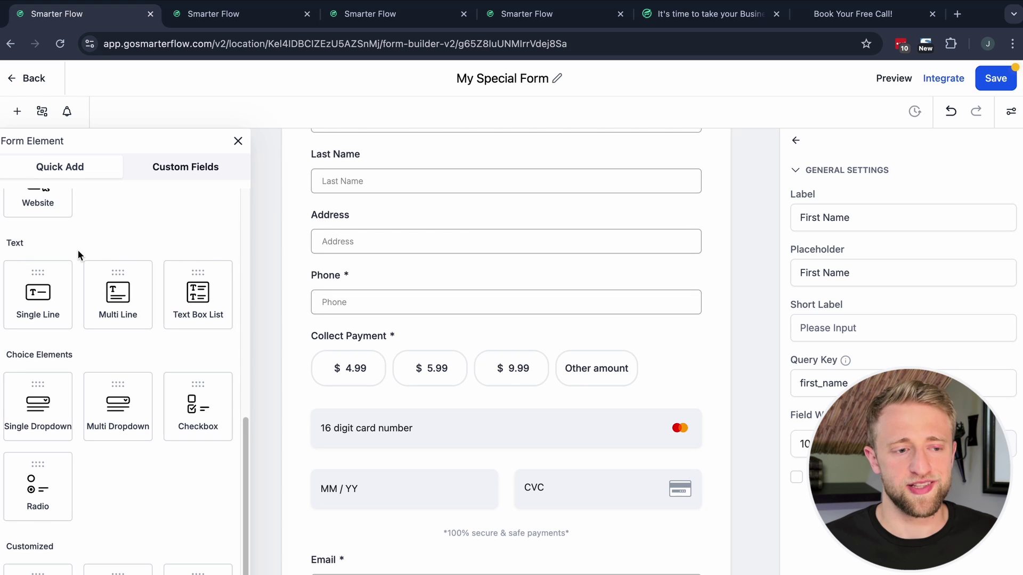
{"action": "scroll", "coordinate": [71, 245], "scroll_direction": "down", "scroll_amount": 1}
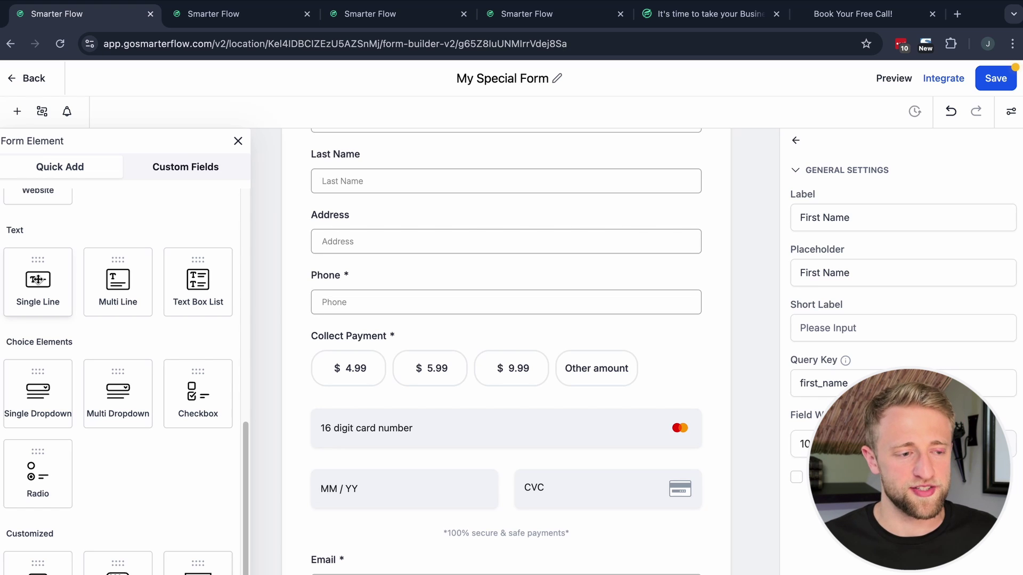
{"action": "left_click_drag", "start_coordinate": [37, 279], "coordinate": [352, 296]}
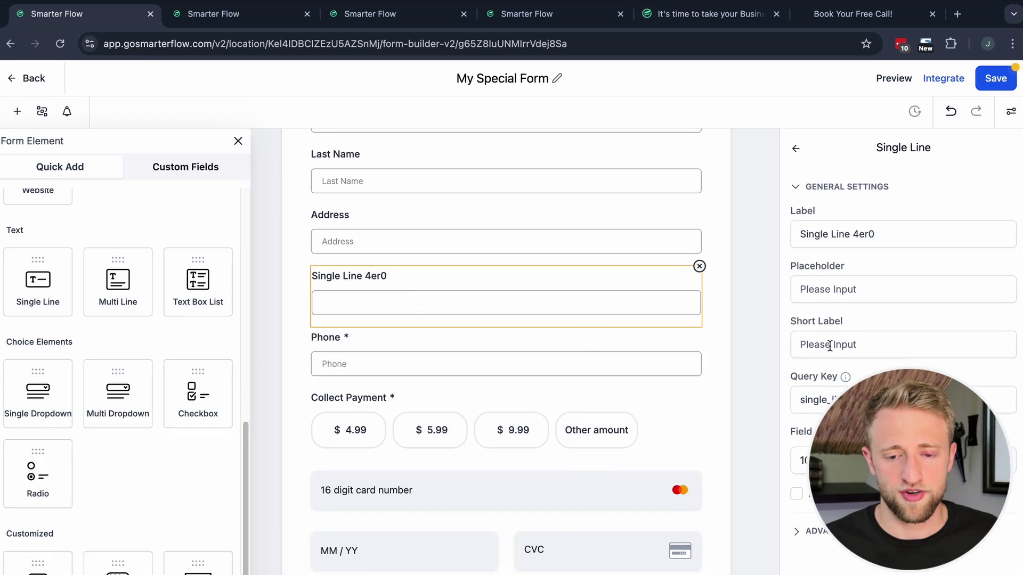
{"action": "scroll", "coordinate": [853, 406], "scroll_direction": "down", "scroll_amount": 1}
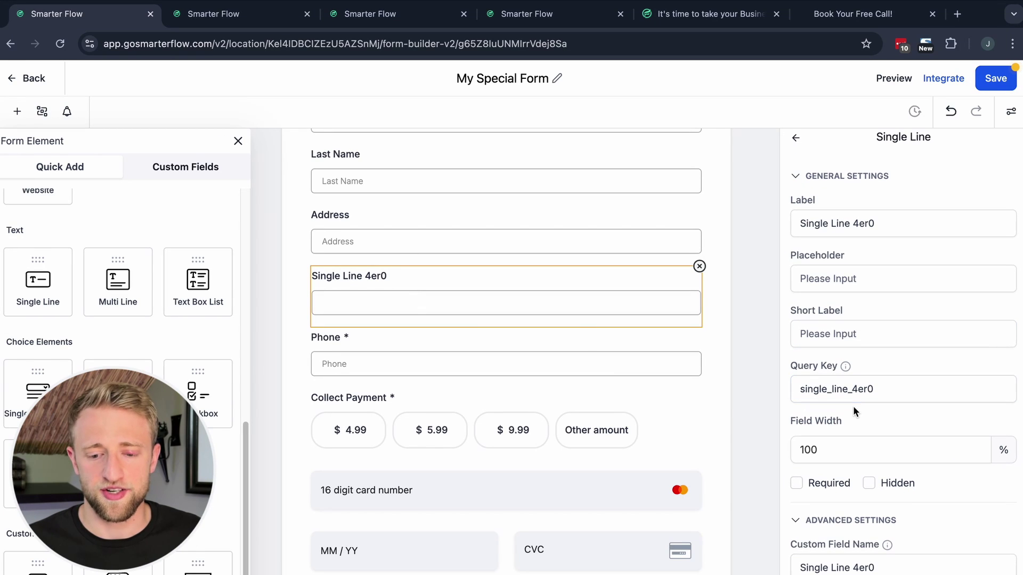
{"action": "left_click_drag", "start_coordinate": [873, 566], "coordinate": [745, 570]}
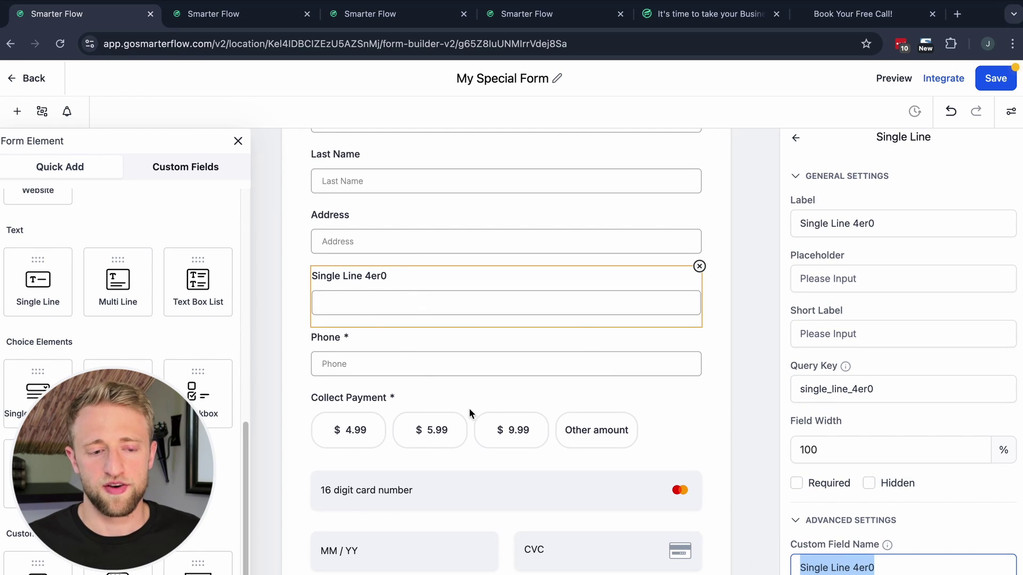
Step: Open the dialog for a new custom field, review the available field types, and close it without creating one
{"action": "left_click", "coordinate": [167, 171]}
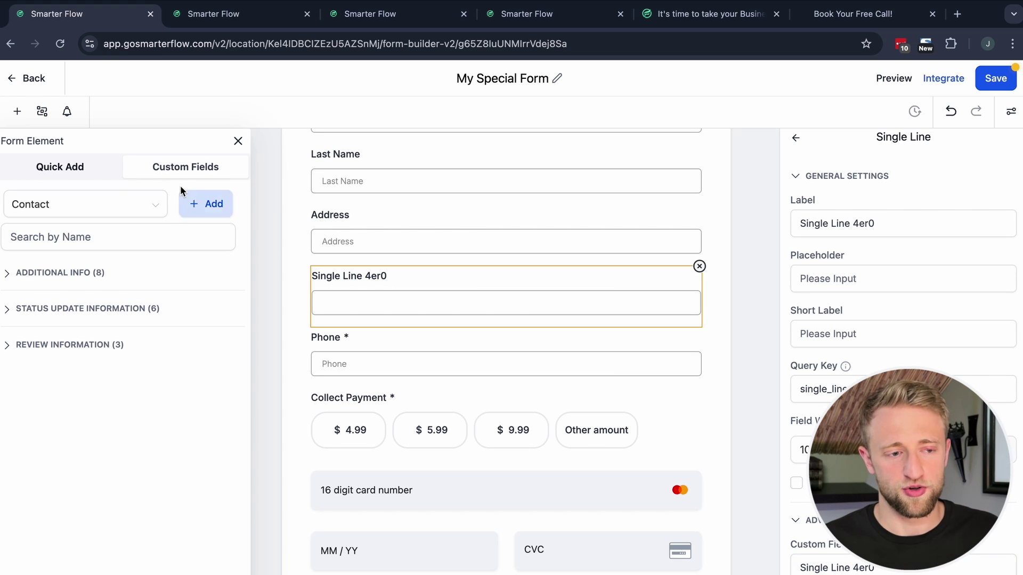
{"action": "left_click", "coordinate": [209, 203]}
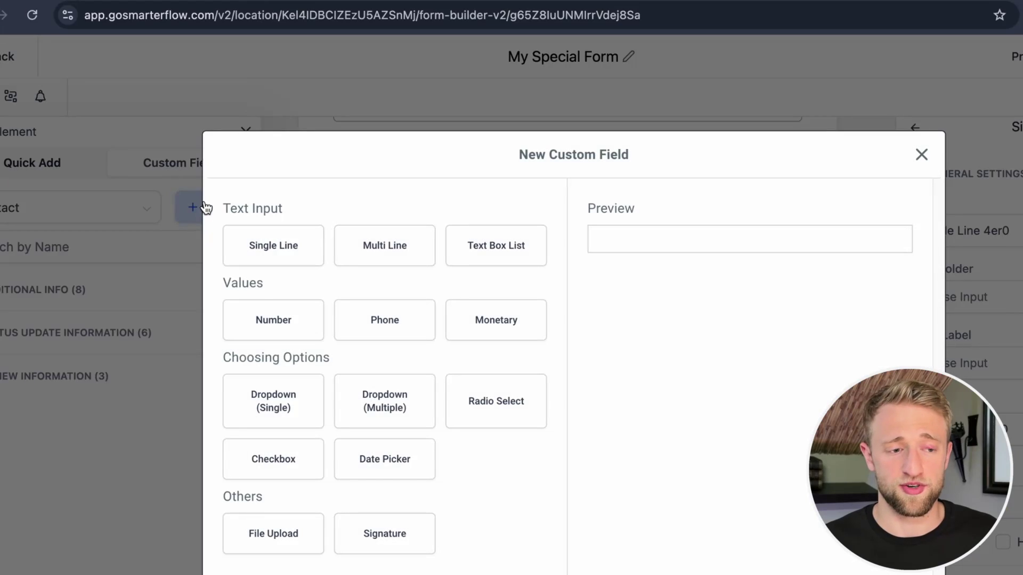
{"action": "left_click", "coordinate": [239, 249]}
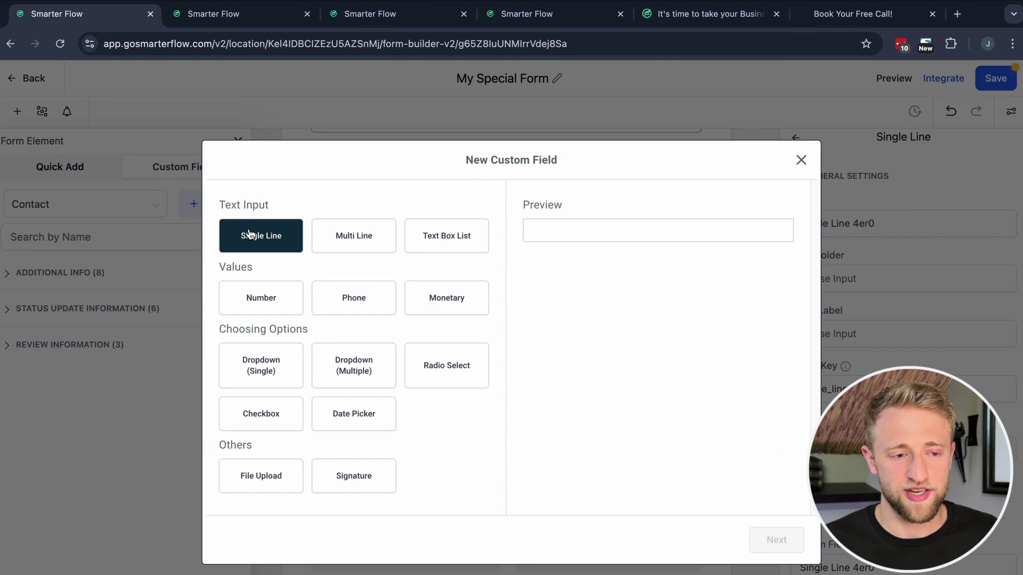
{"action": "left_click_drag", "start_coordinate": [226, 198], "coordinate": [263, 237]}
{"action": "left_click", "coordinate": [310, 235]}
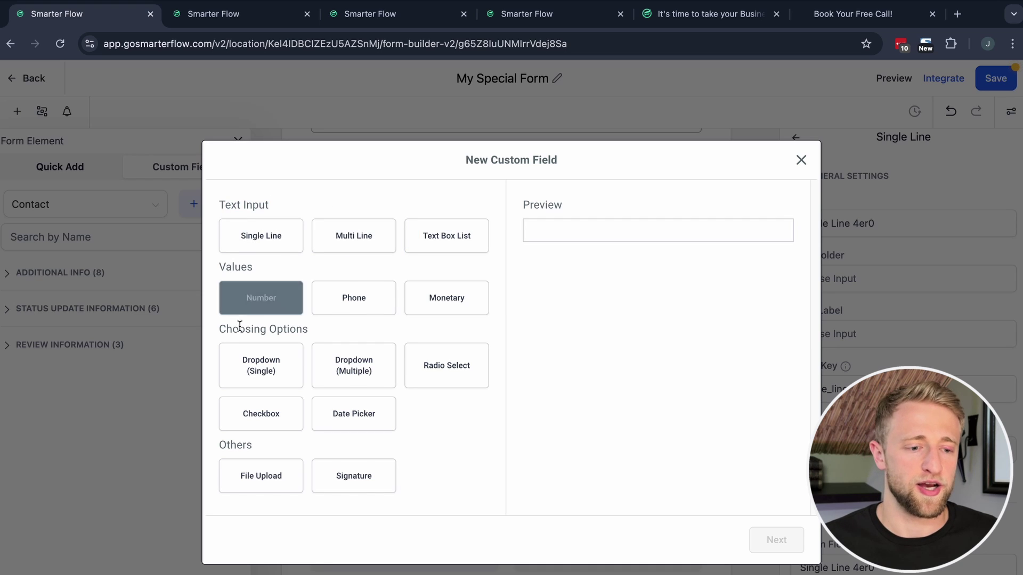
{"action": "left_click", "coordinate": [262, 365]}
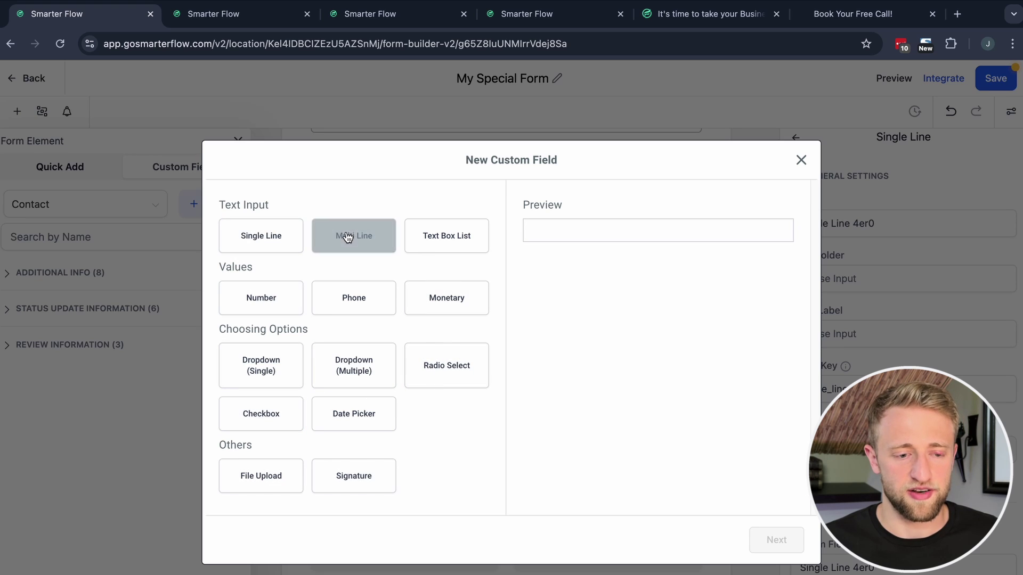
{"action": "left_click", "coordinate": [801, 160]}
Step: Examine the Text and Choice Elements among the quick-add elements and compare them with the existing custom field groups
{"action": "left_click", "coordinate": [69, 172]}
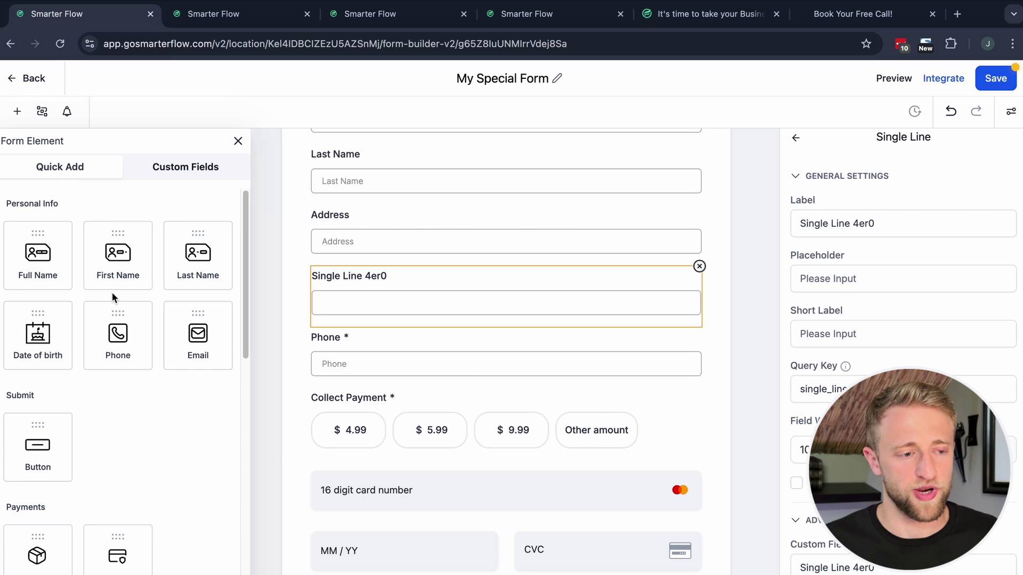
{"action": "scroll", "coordinate": [120, 354], "scroll_direction": "down", "scroll_amount": 10}
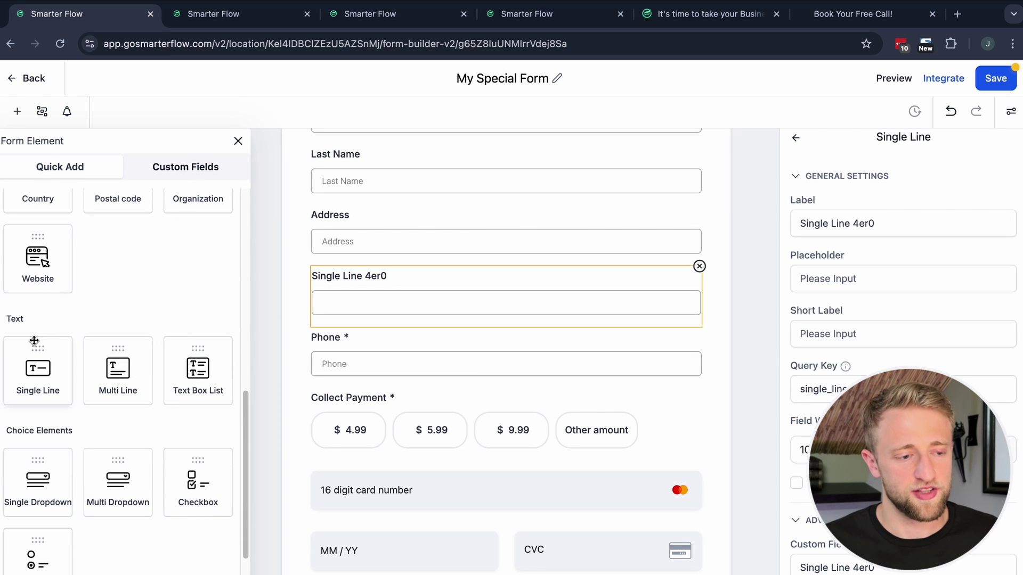
{"action": "left_click_drag", "start_coordinate": [11, 317], "coordinate": [76, 333]}
{"action": "left_click", "coordinate": [57, 324]}
{"action": "scroll", "coordinate": [29, 337], "scroll_direction": "down", "scroll_amount": 2}
{"action": "left_click", "coordinate": [111, 336]}
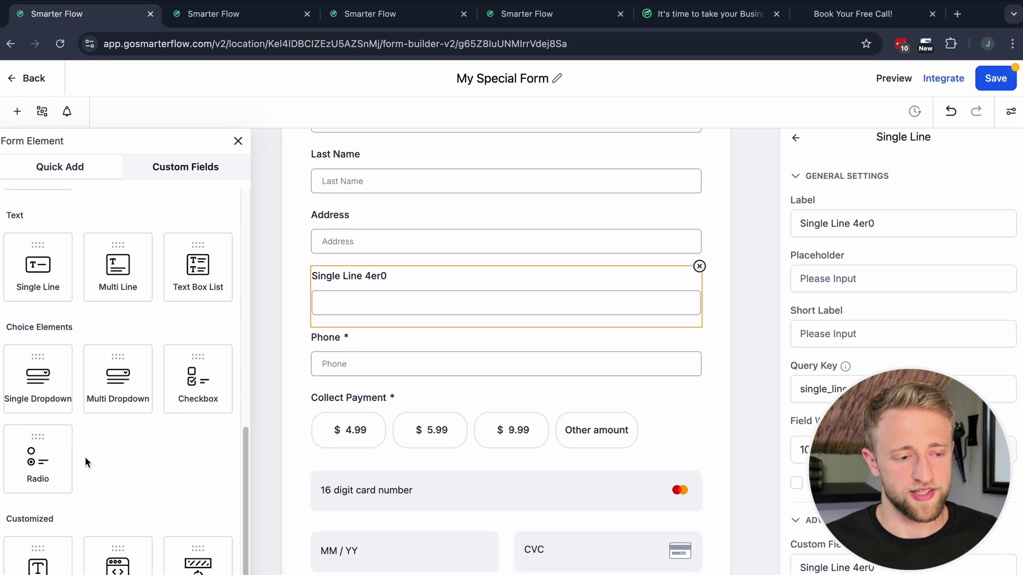
{"action": "left_click", "coordinate": [179, 171]}
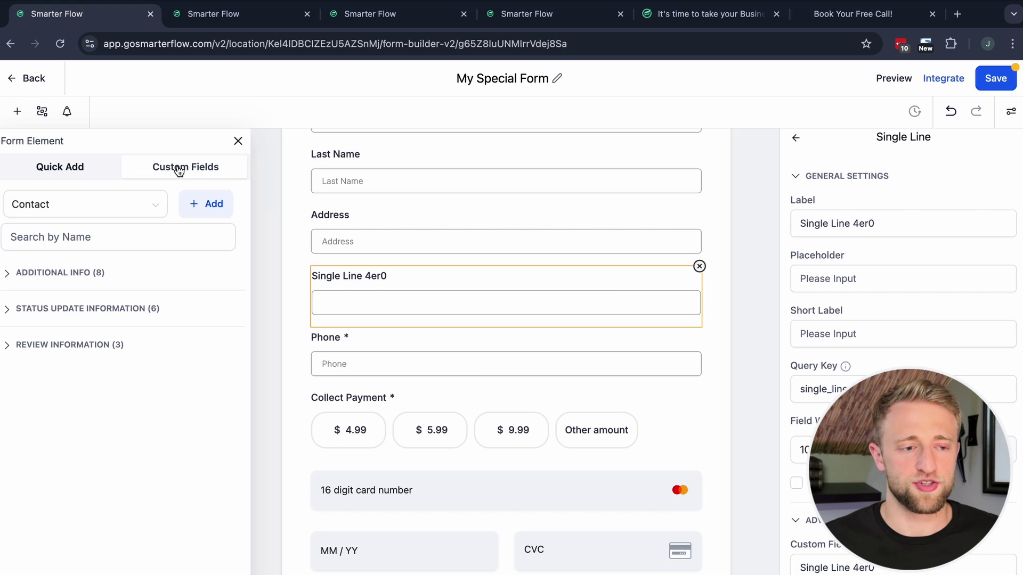
{"action": "left_click", "coordinate": [70, 169]}
Step: Add a second Single Line field directly above Phone and inspect its custom field name in the advanced settings
{"action": "scroll", "coordinate": [133, 424], "scroll_direction": "down", "scroll_amount": 5}
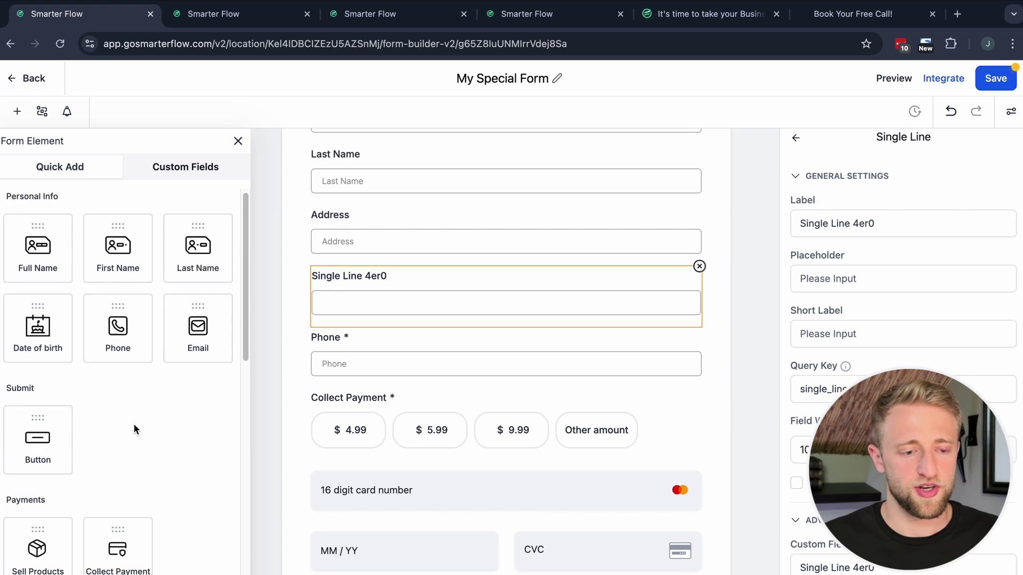
{"action": "left_click_drag", "start_coordinate": [38, 354], "coordinate": [365, 370]}
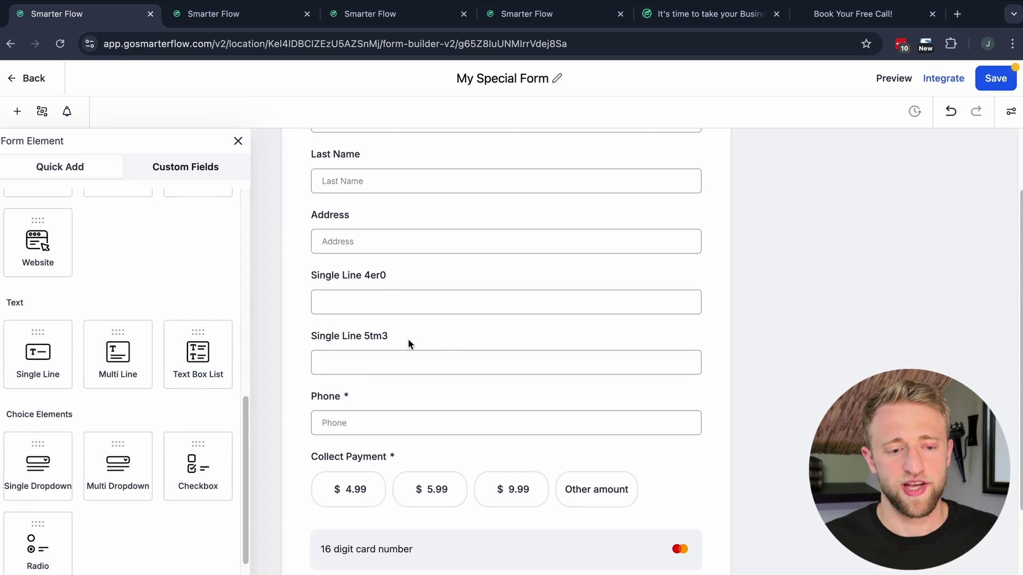
{"action": "left_click", "coordinate": [380, 296]}
{"action": "left_click", "coordinate": [391, 370]}
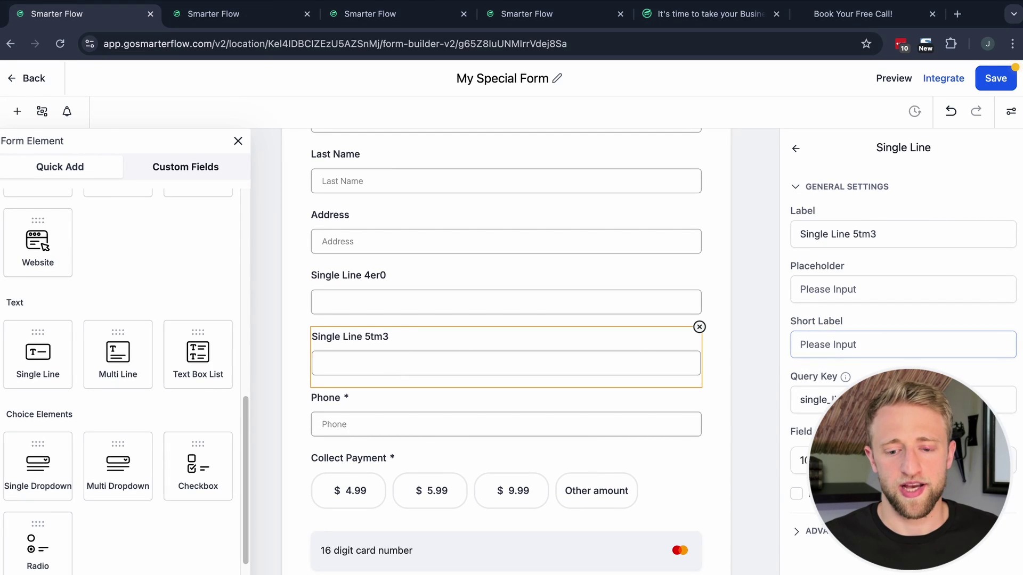
{"action": "left_click", "coordinate": [810, 531]}
{"action": "left_click_drag", "start_coordinate": [799, 568], "coordinate": [876, 567]}
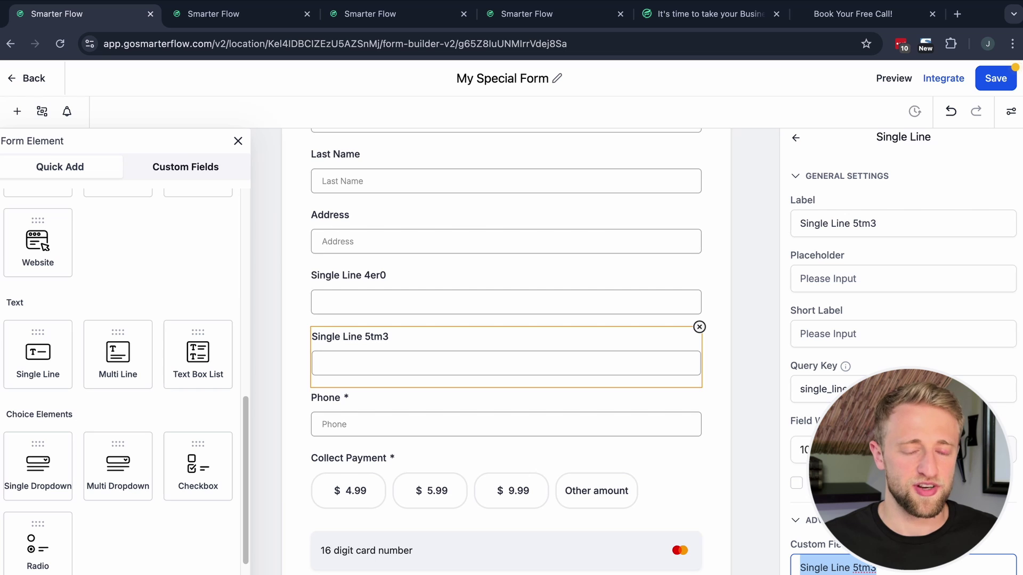
Step: Start a new Dropdown (Single) custom field for the Contact object and name it "Credit Score"
{"action": "left_click", "coordinate": [202, 168]}
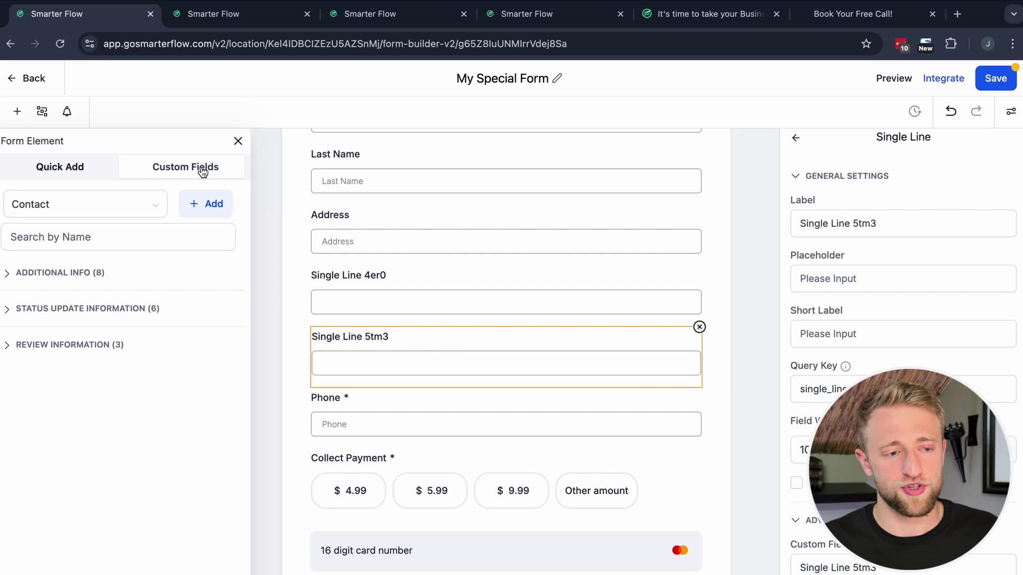
{"action": "left_click", "coordinate": [196, 205]}
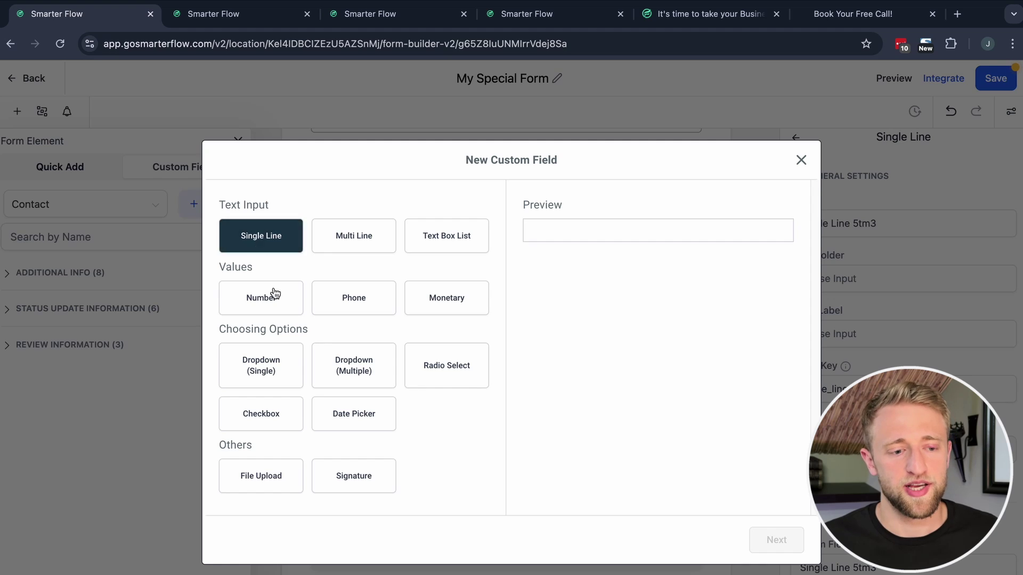
{"action": "left_click", "coordinate": [254, 380]}
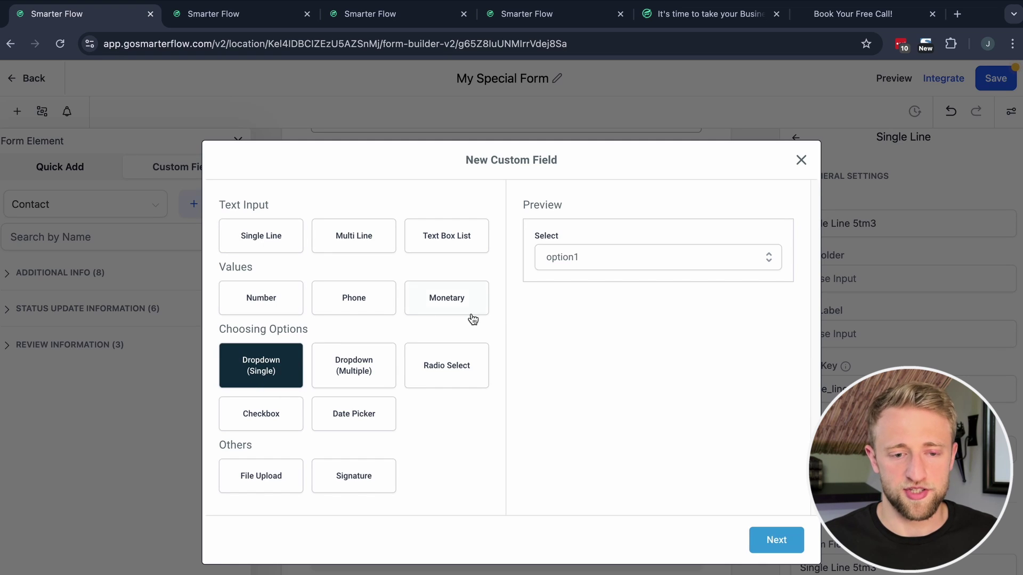
{"action": "left_click", "coordinate": [784, 546]}
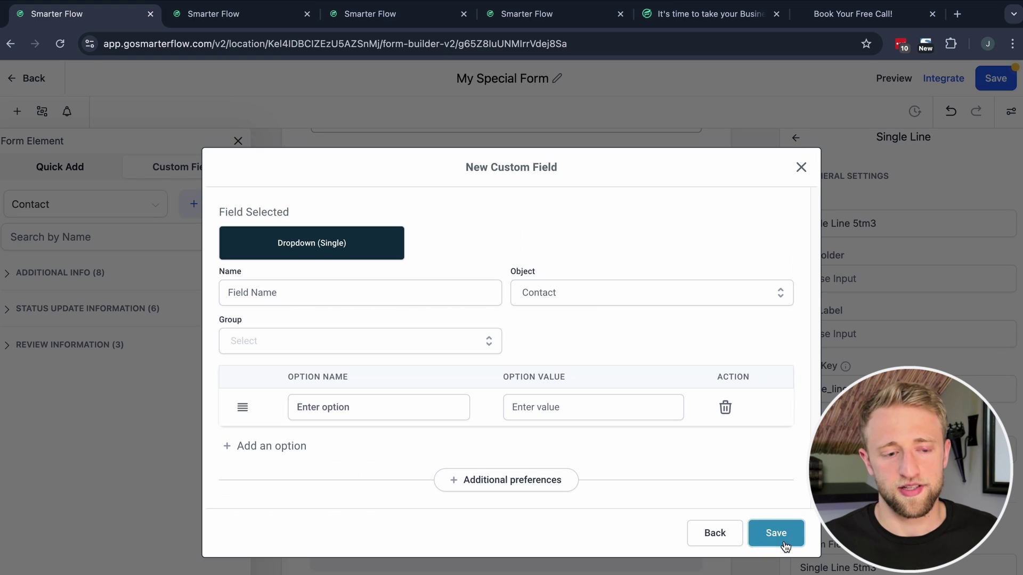
{"action": "left_click", "coordinate": [338, 293]}
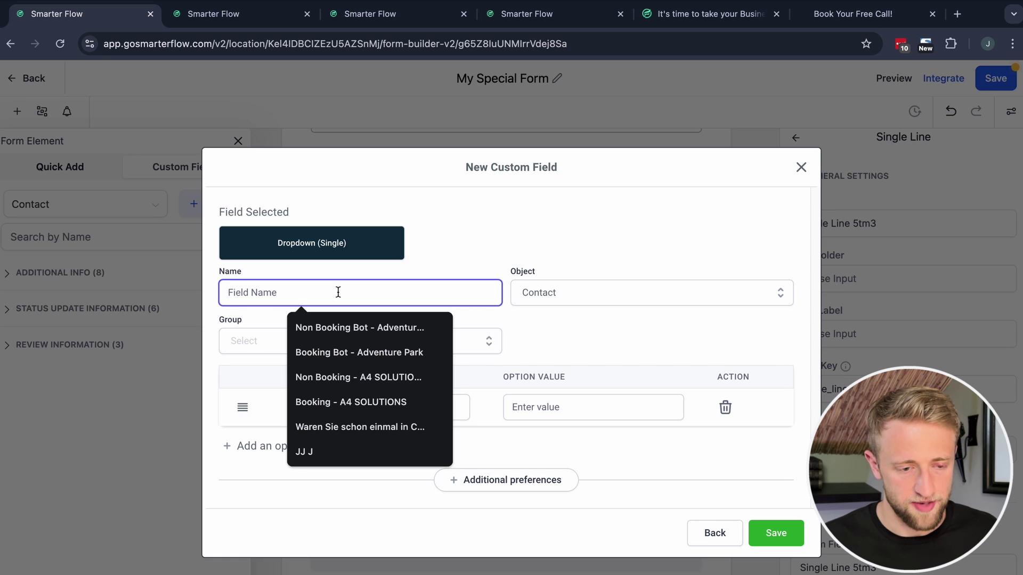
{"action": "type", "text": "Credit Score"}
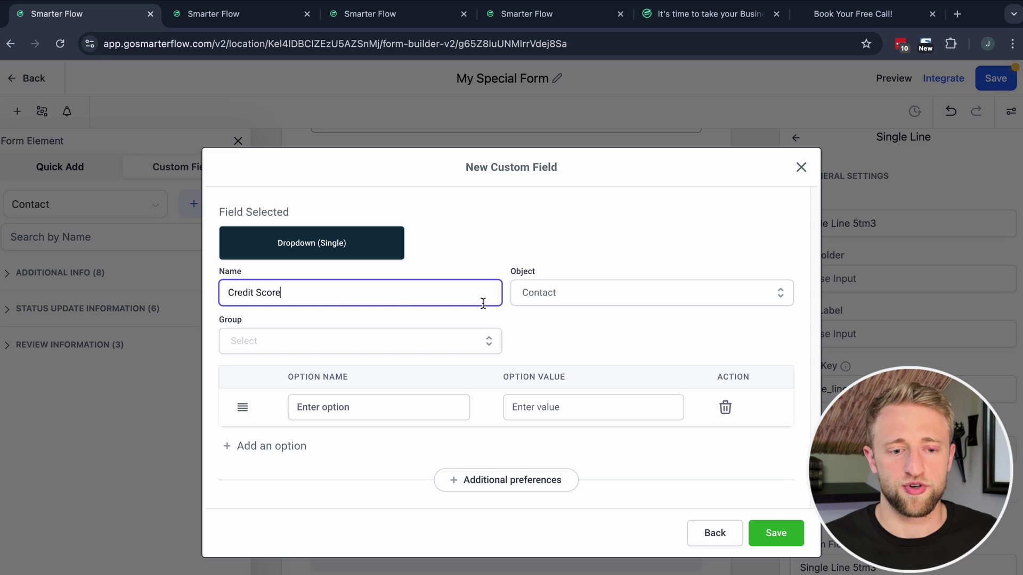
{"action": "left_click", "coordinate": [534, 334]}
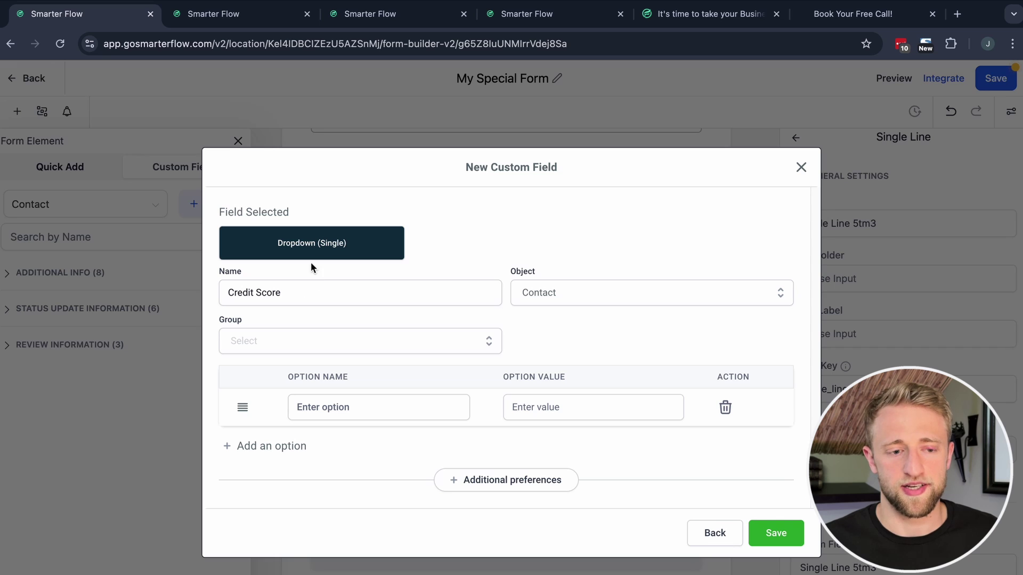
Step: Give the Credit Score dropdown two options, "less than 700" and "more than 700"
{"action": "left_click", "coordinate": [346, 407]}
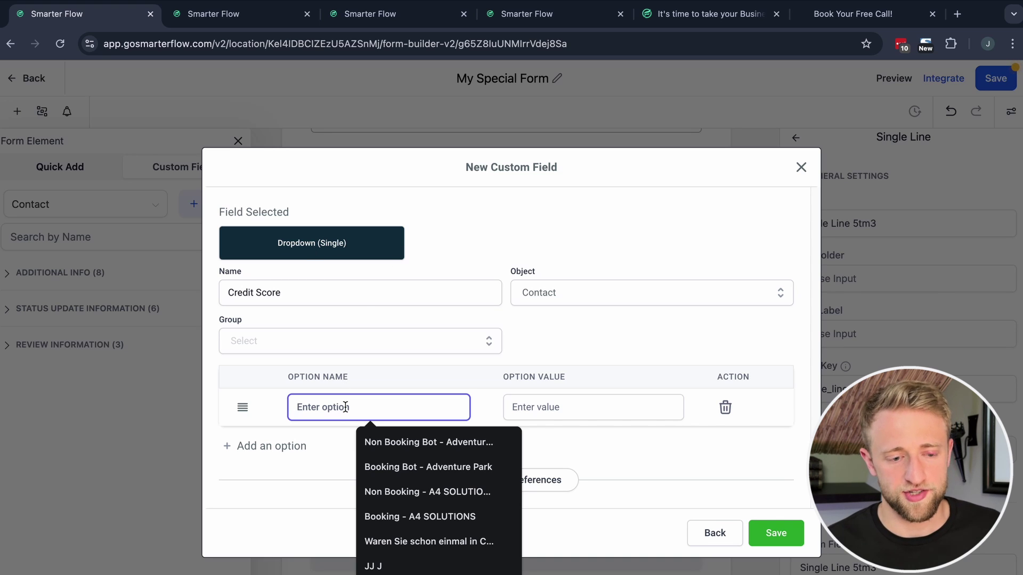
{"action": "type", "text": "less than 700"}
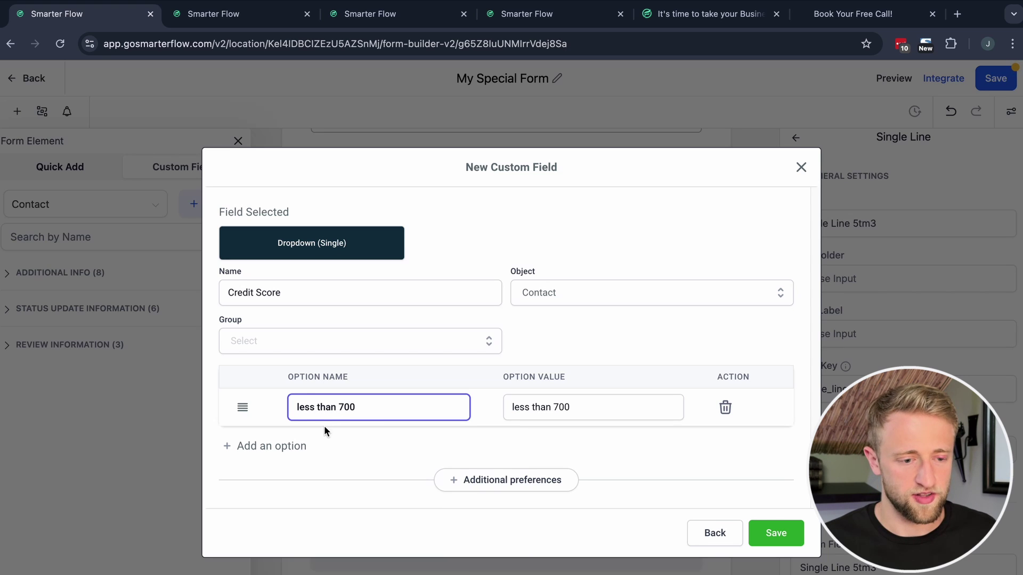
{"action": "left_click", "coordinate": [296, 446]}
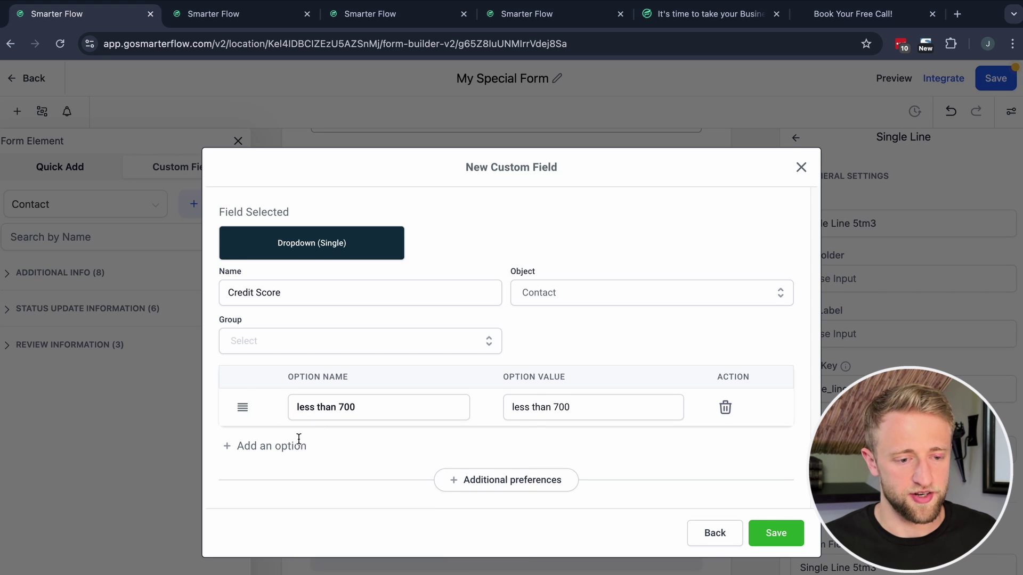
{"action": "left_click", "coordinate": [336, 431]}
{"action": "type", "text": "more than 700"}
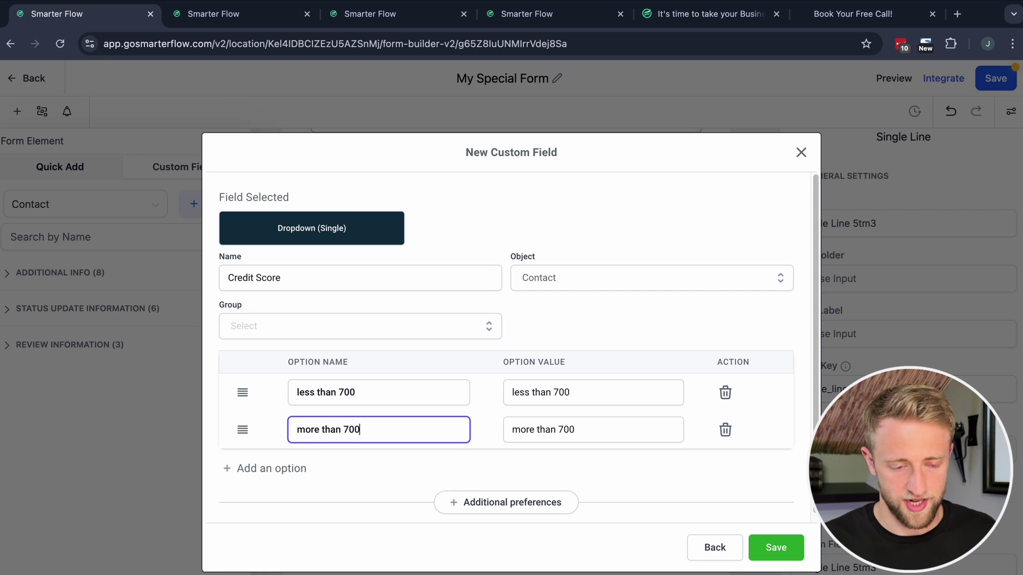
{"action": "left_click", "coordinate": [374, 484]}
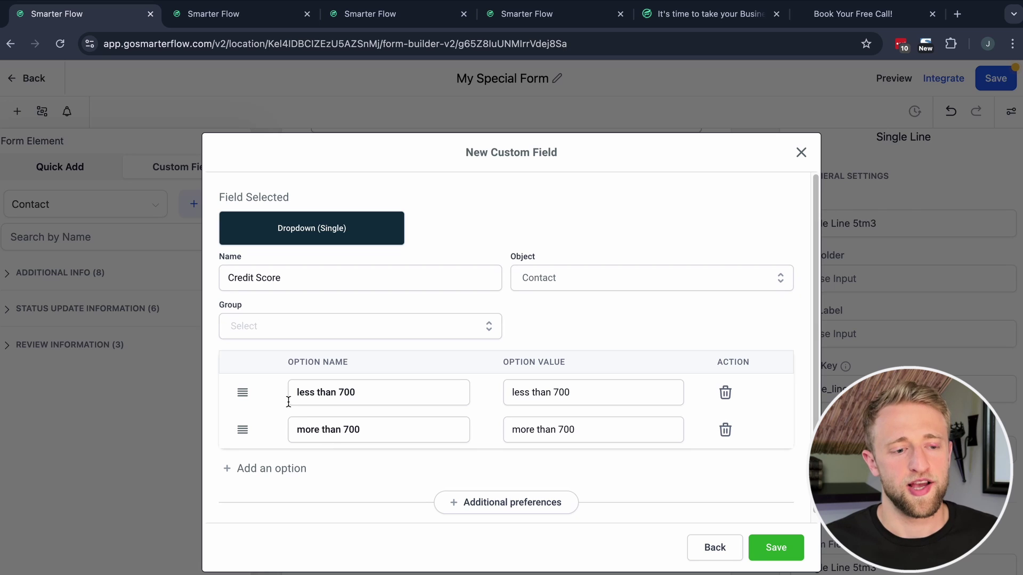
Step: Review the Credit Score field's name and inspect its unique key in the additional preferences
{"action": "left_click", "coordinate": [298, 284]}
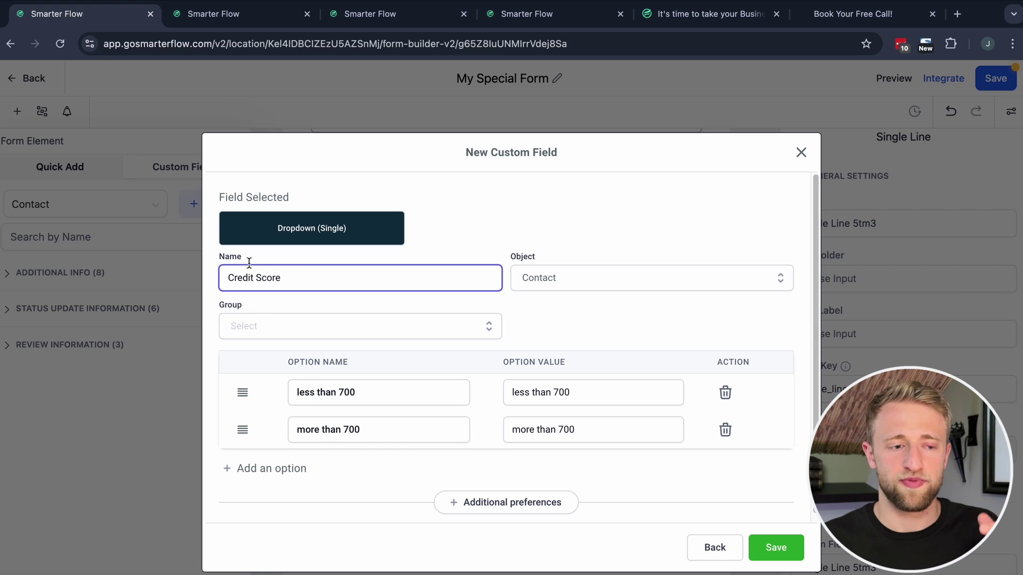
{"action": "left_click_drag", "start_coordinate": [281, 277], "coordinate": [204, 280]}
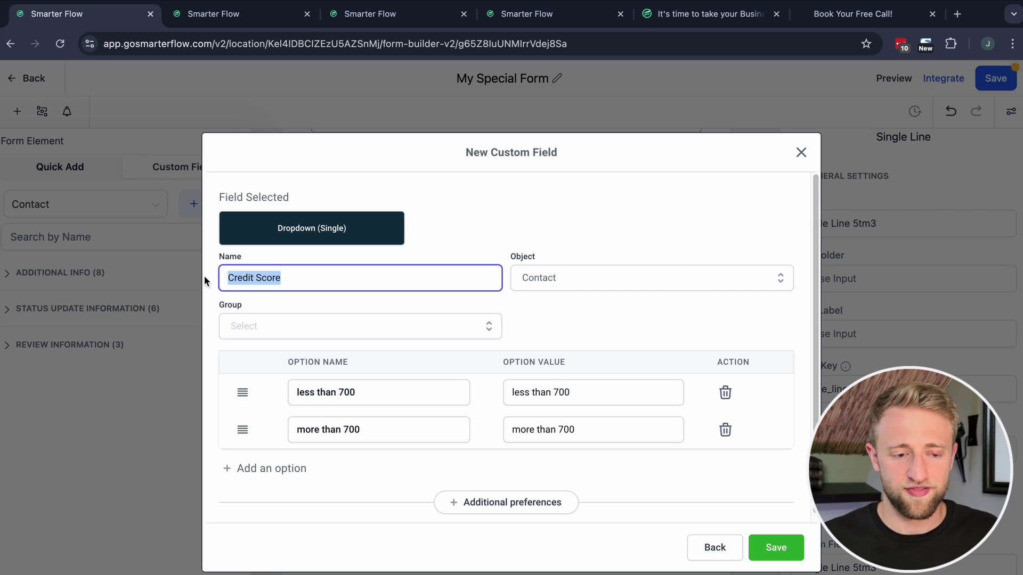
{"action": "left_click", "coordinate": [469, 503]}
{"action": "scroll", "coordinate": [315, 463], "scroll_direction": "down", "scroll_amount": 2}
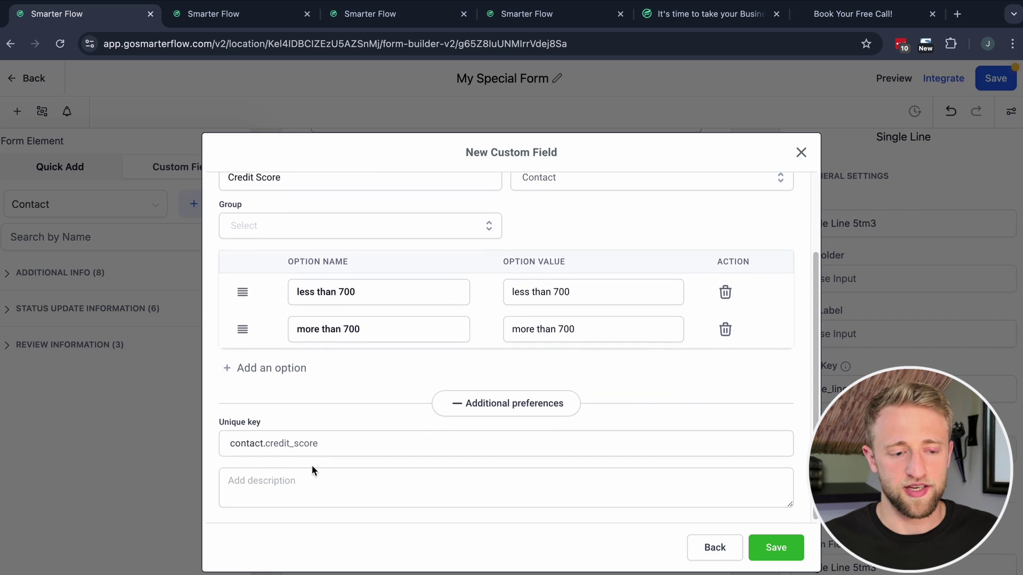
{"action": "left_click", "coordinate": [338, 445]}
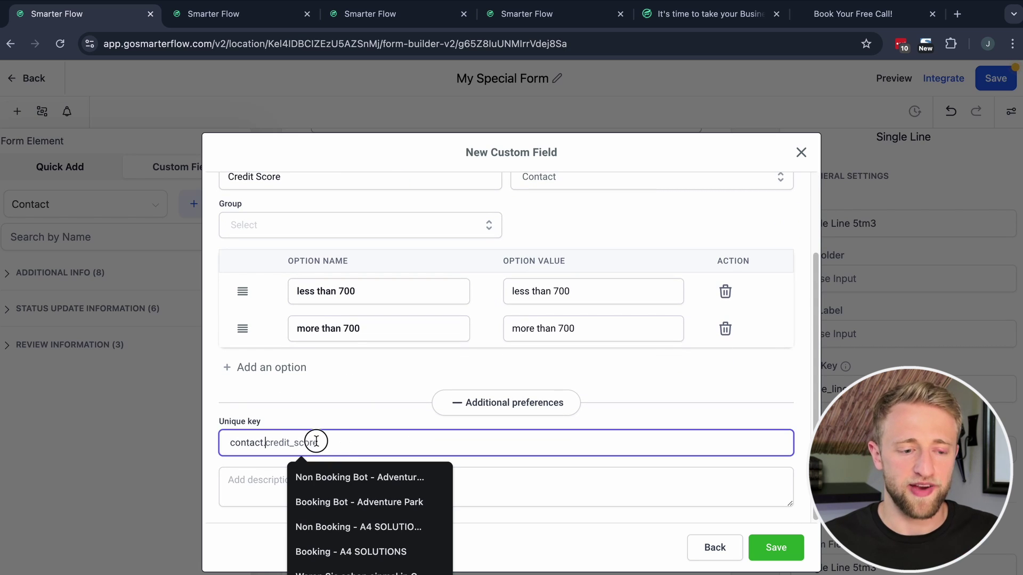
{"action": "left_click", "coordinate": [299, 412]}
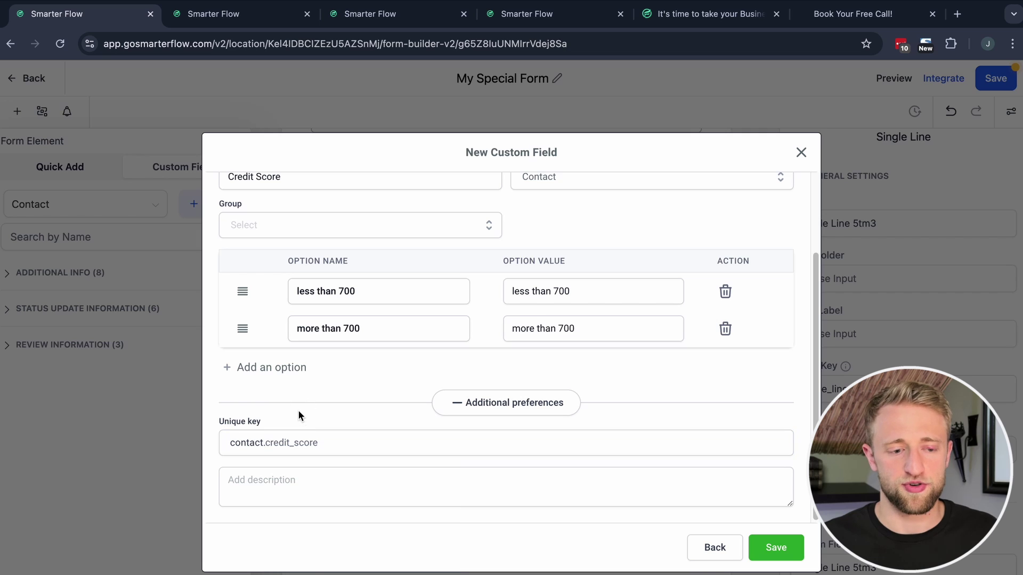
Step: Try to save the Credit Score field, and open the choices for its group
{"action": "scroll", "coordinate": [308, 417], "scroll_direction": "up", "scroll_amount": 2}
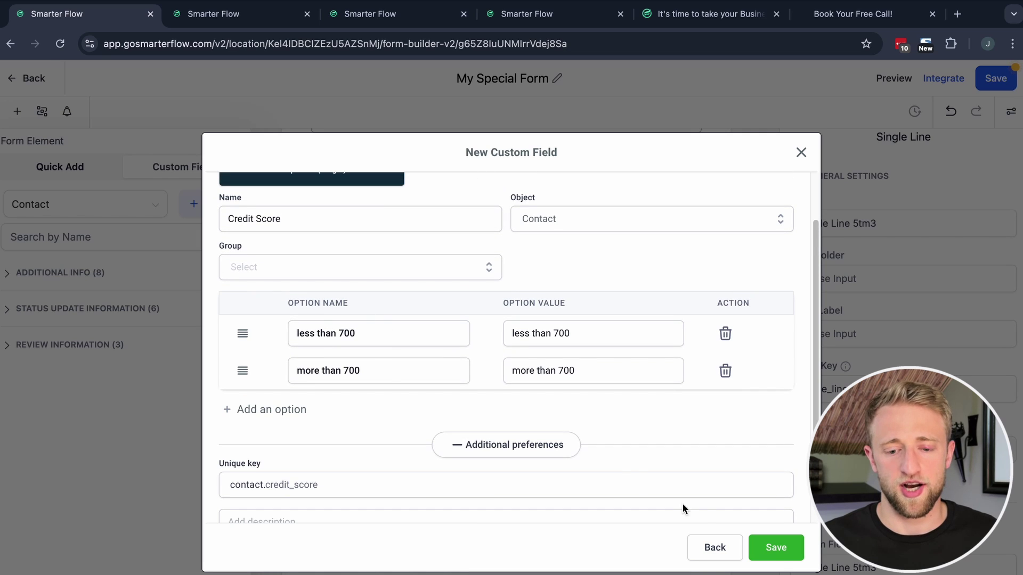
{"action": "left_click", "coordinate": [774, 549]}
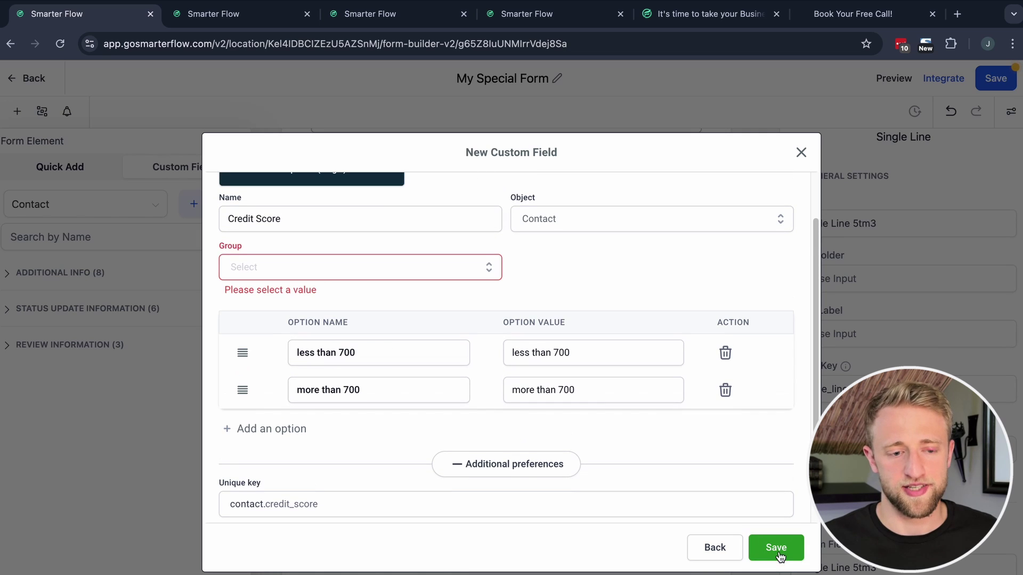
{"action": "left_click", "coordinate": [403, 278]}
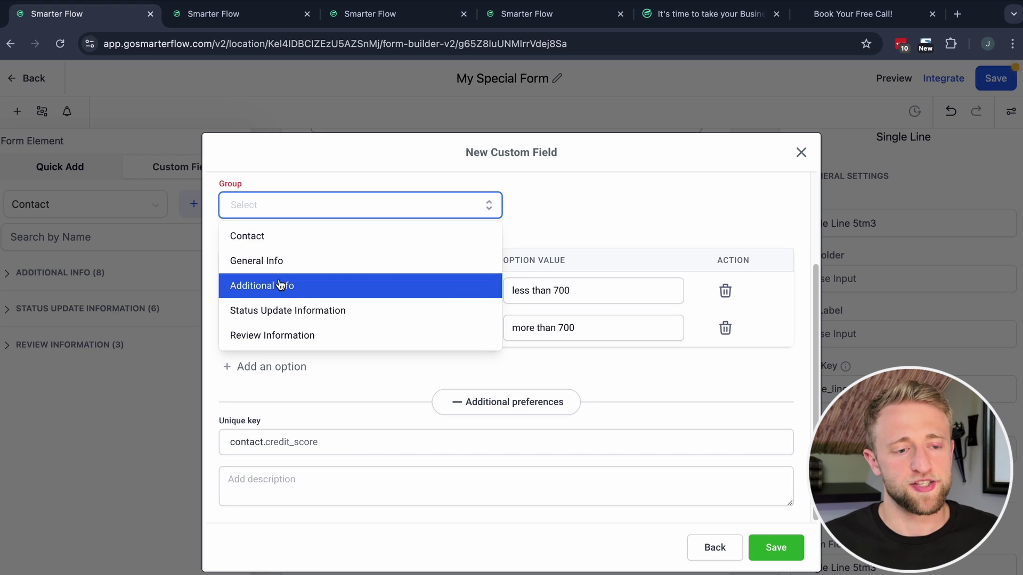
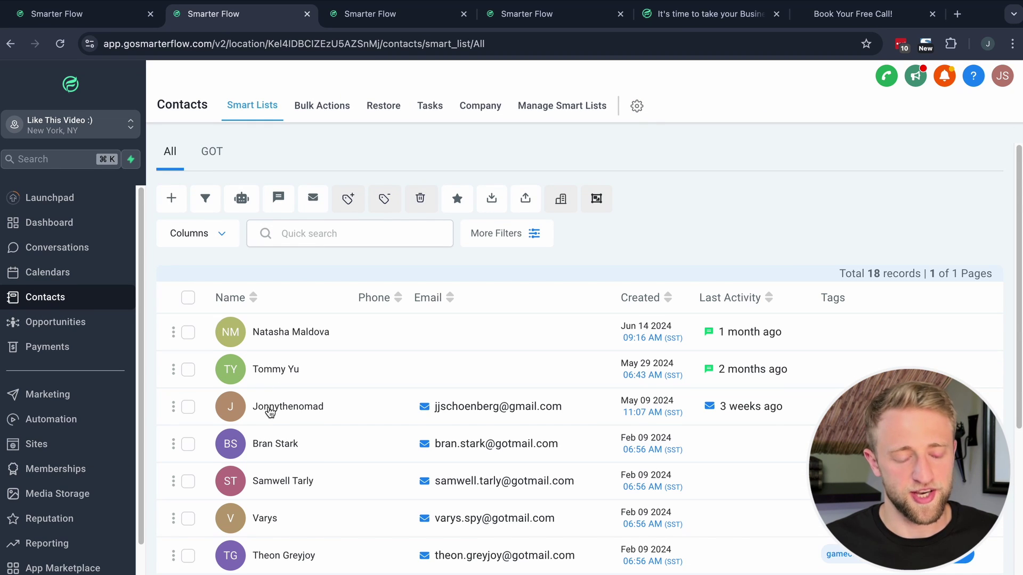
Step: Open the fourth contact's record, collapse its Contact section, and compare its field groups with the group choices for Credit Score
{"action": "scroll", "coordinate": [270, 412], "scroll_direction": "down", "scroll_amount": 2}
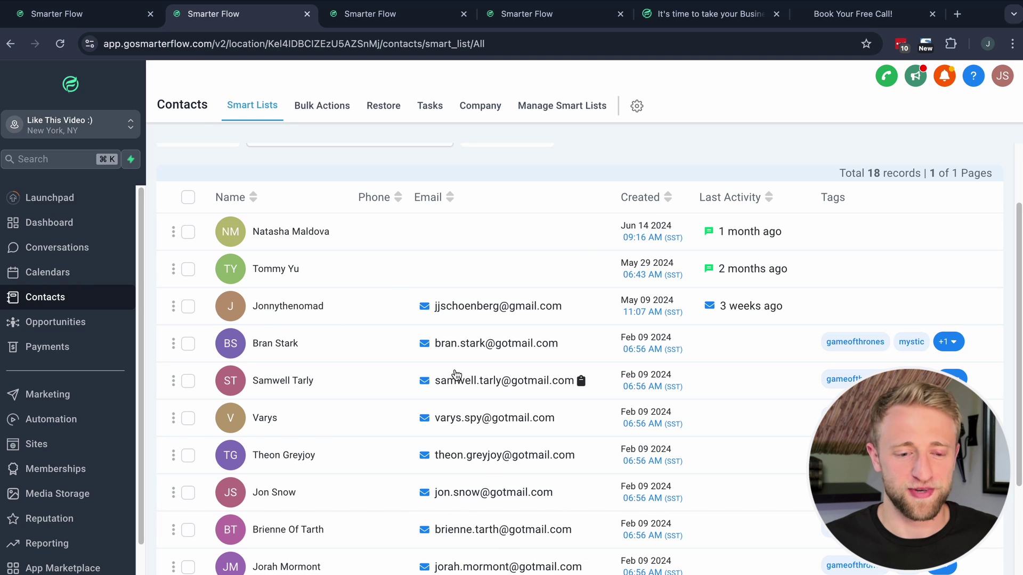
{"action": "left_click", "coordinate": [232, 354]}
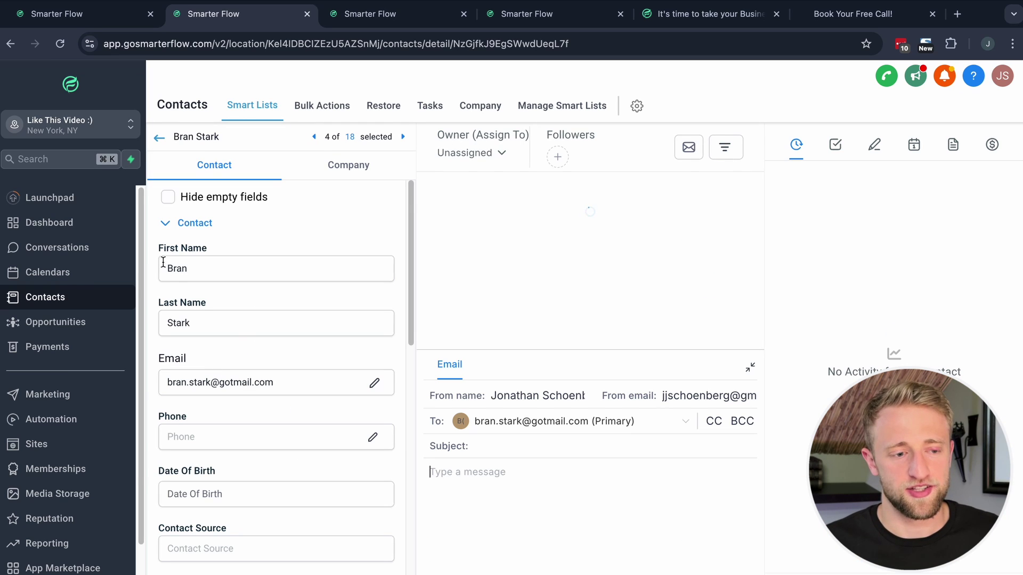
{"action": "left_click", "coordinate": [193, 223]}
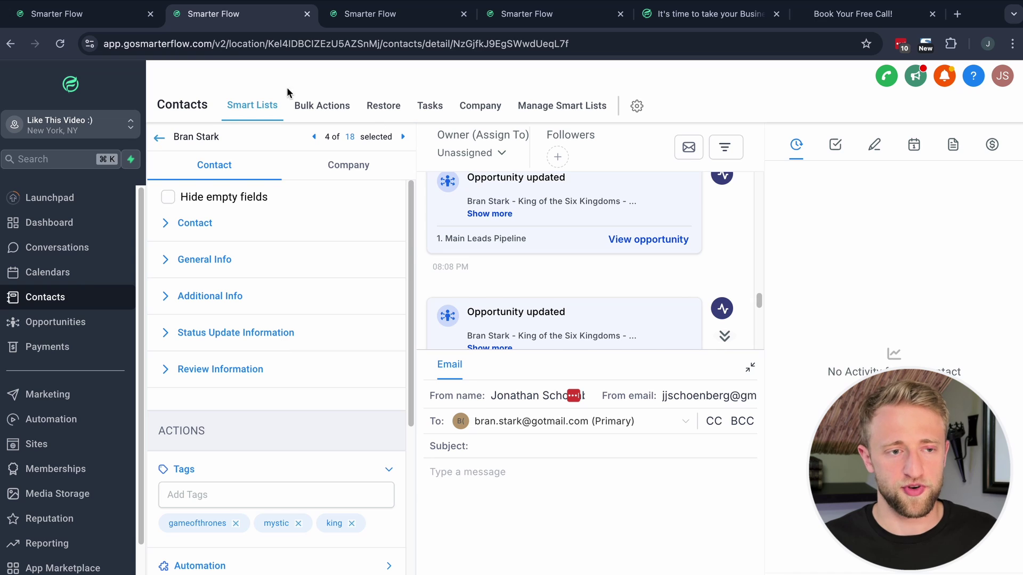
{"action": "left_click", "coordinate": [112, 16]}
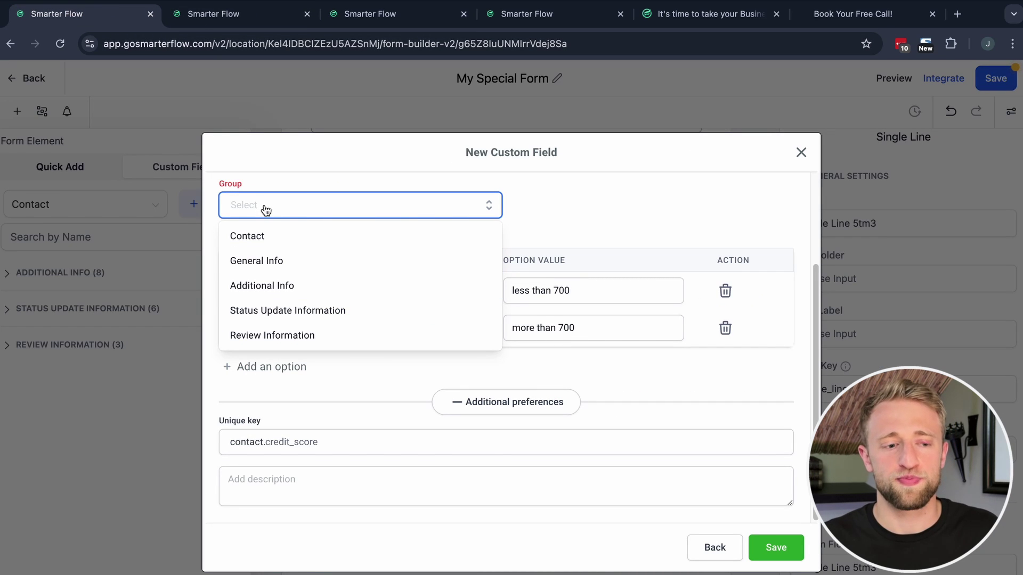
Step: Return to the contact record and inspect the General Info and Additional Info field groups, leaving both collapsed
{"action": "left_click", "coordinate": [213, 14]}
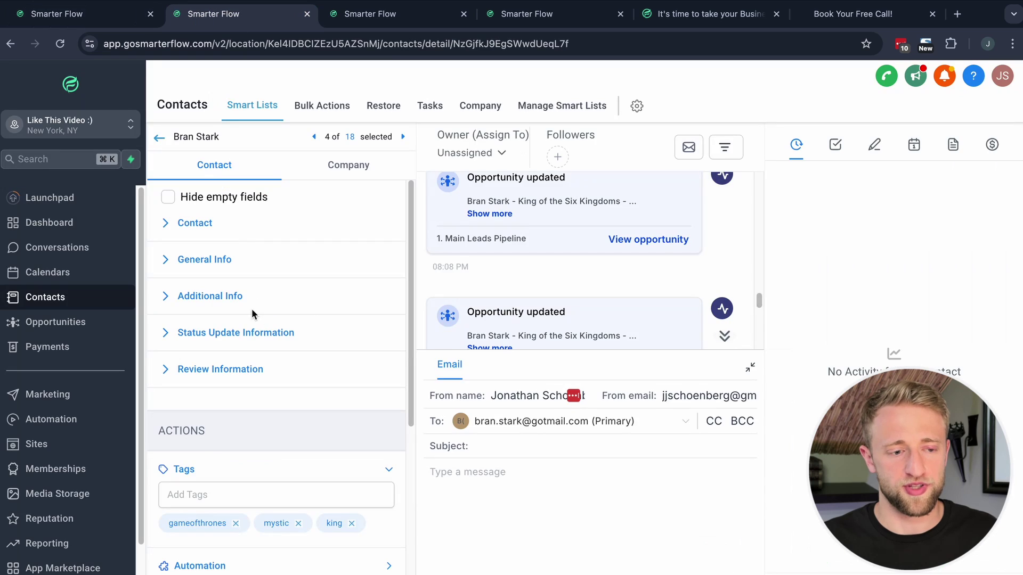
{"action": "left_click", "coordinate": [189, 261]}
{"action": "left_click", "coordinate": [189, 261]}
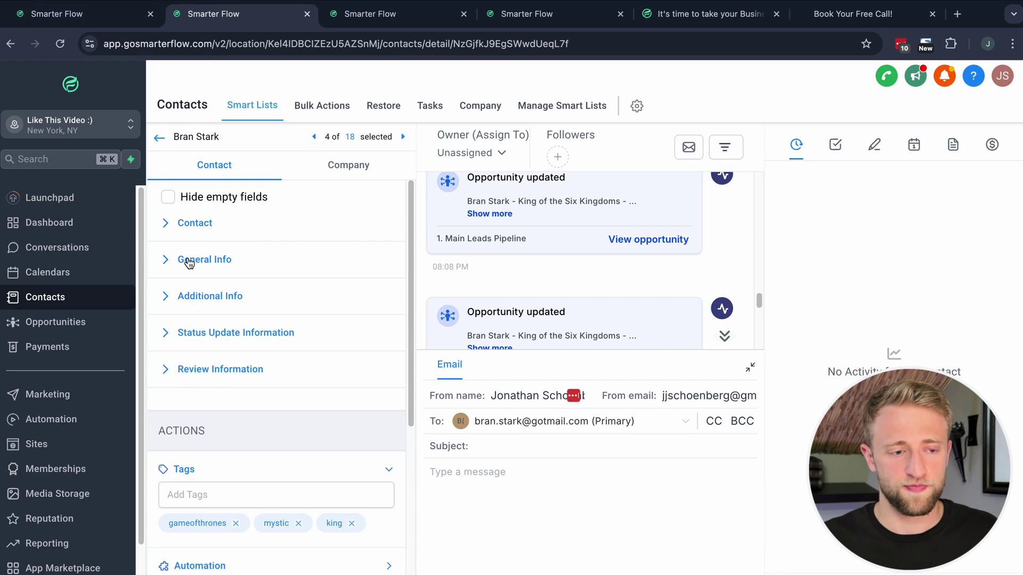
{"action": "left_click", "coordinate": [197, 297]}
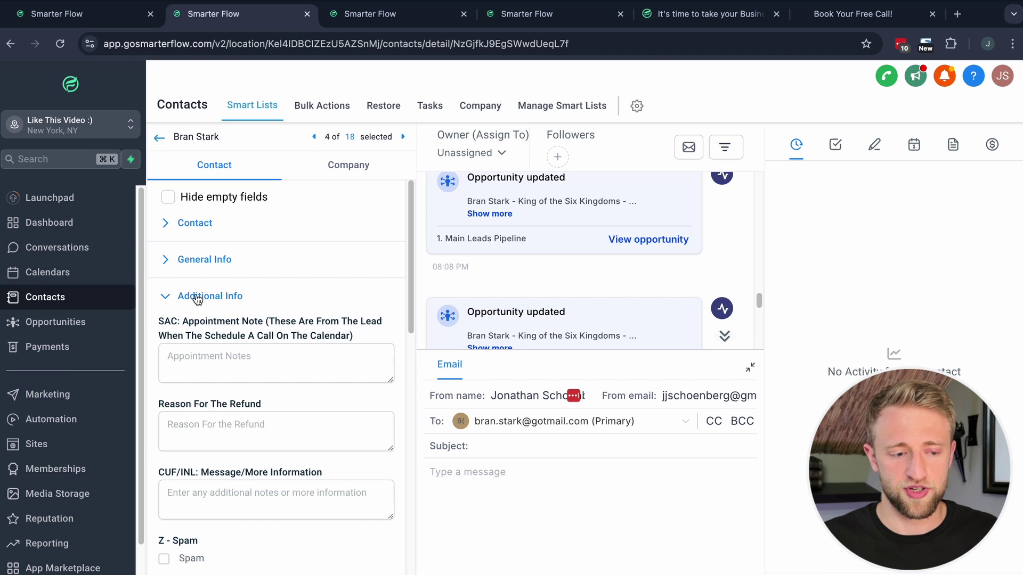
{"action": "left_click", "coordinate": [197, 299]}
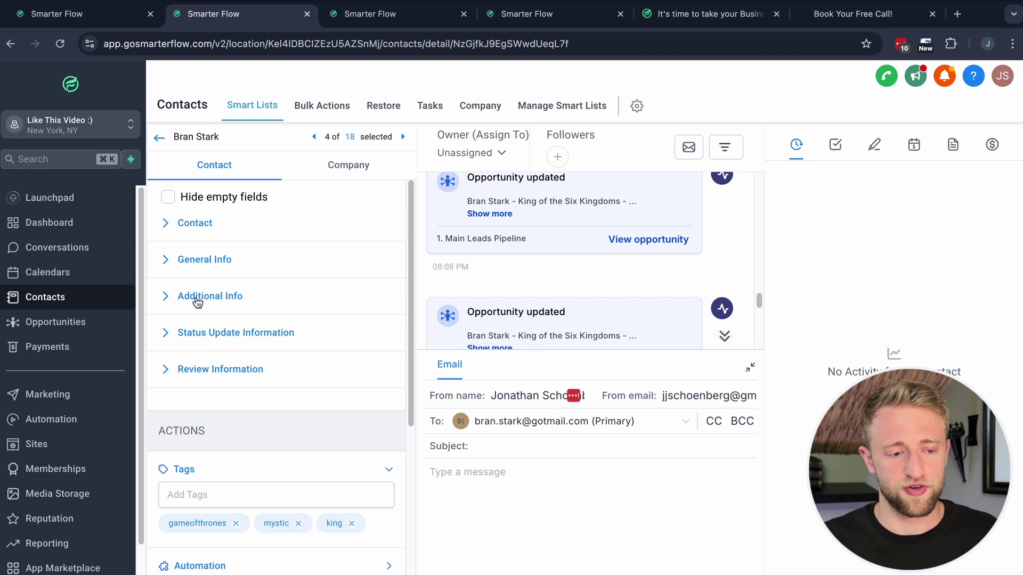
Step: Set the contact's appointment status to "No Show" under Status Update Information, and collapse that group
{"action": "left_click", "coordinate": [212, 337]}
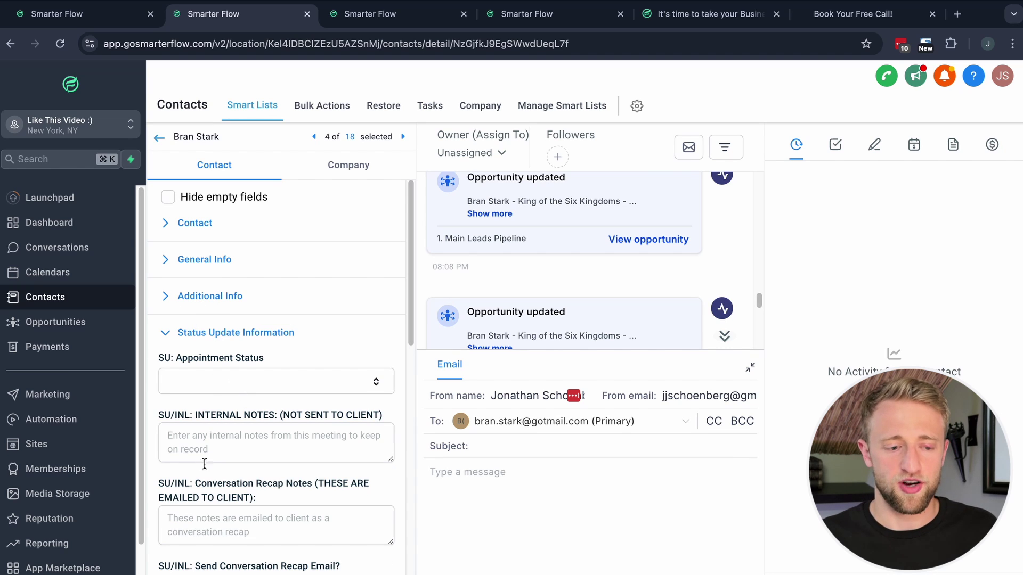
{"action": "left_click", "coordinate": [242, 390]}
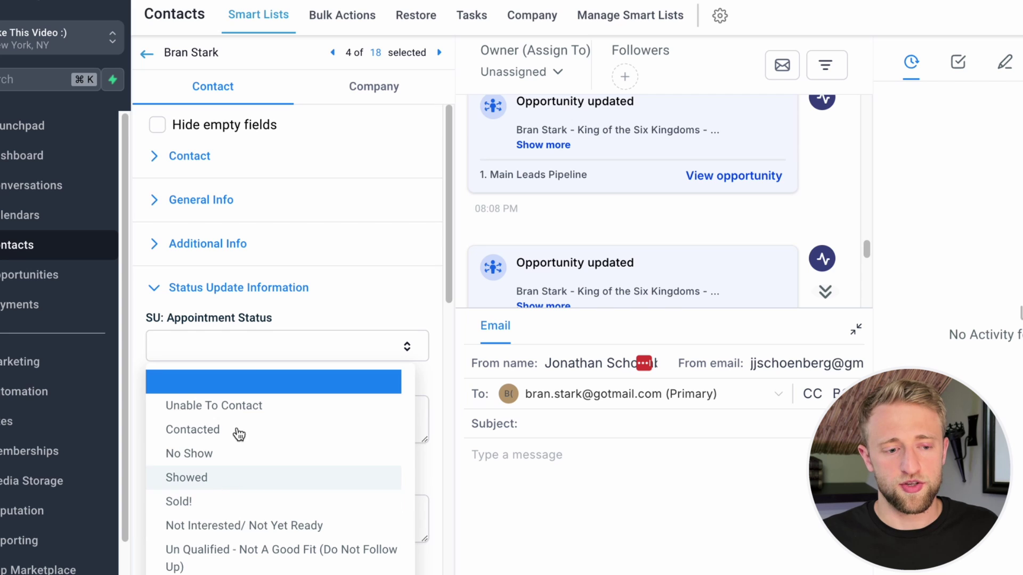
{"action": "left_click", "coordinate": [235, 453]}
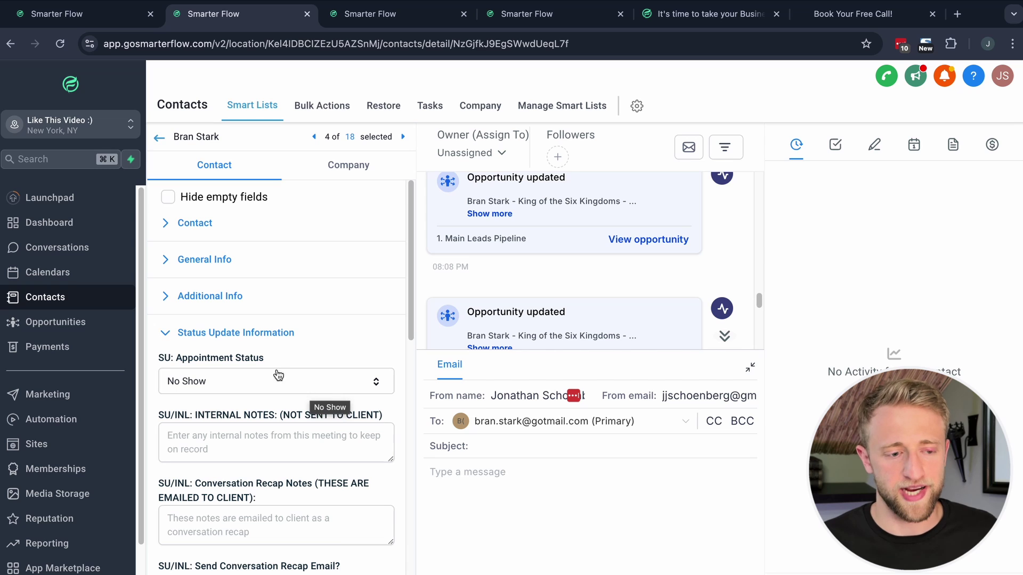
{"action": "left_click", "coordinate": [205, 337]}
Step: Return to the form builder, assign the Credit Score field to the Additional Info group, and save it
{"action": "left_click", "coordinate": [84, 15]}
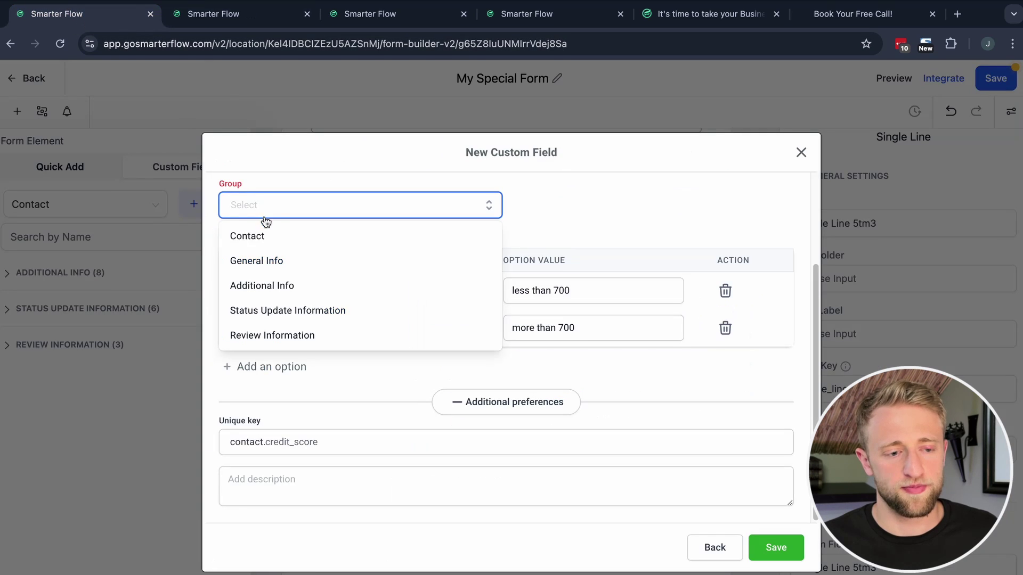
{"action": "left_click", "coordinate": [288, 296]}
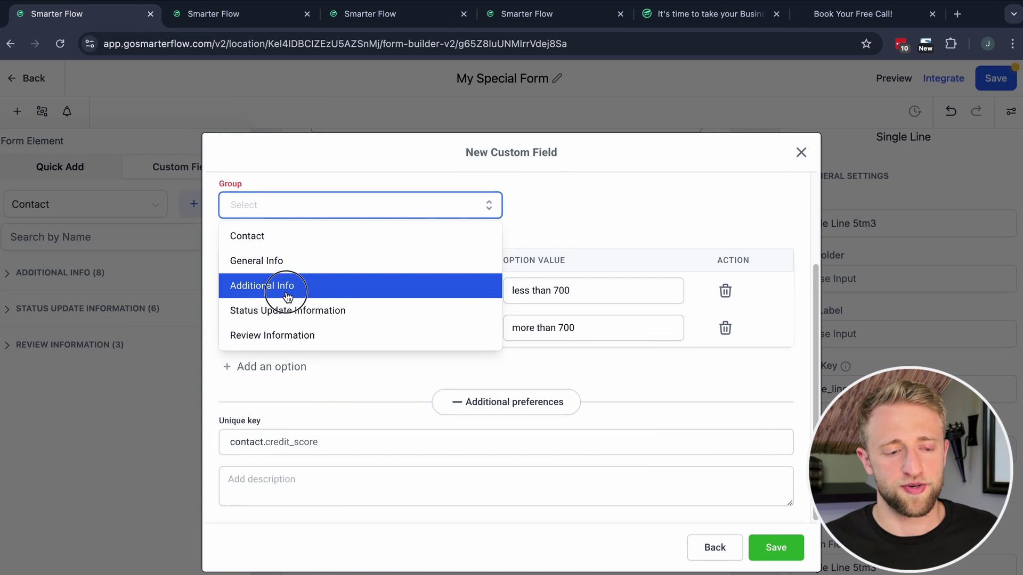
{"action": "scroll", "coordinate": [337, 293], "scroll_direction": "up", "scroll_amount": 2}
{"action": "scroll", "coordinate": [337, 295], "scroll_direction": "down", "scroll_amount": 2}
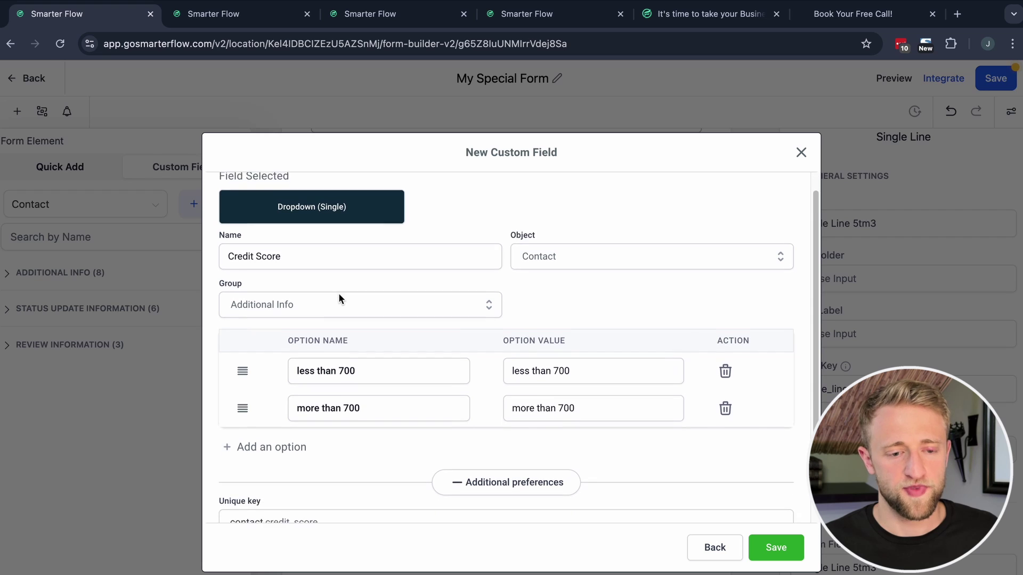
{"action": "left_click", "coordinate": [776, 549]}
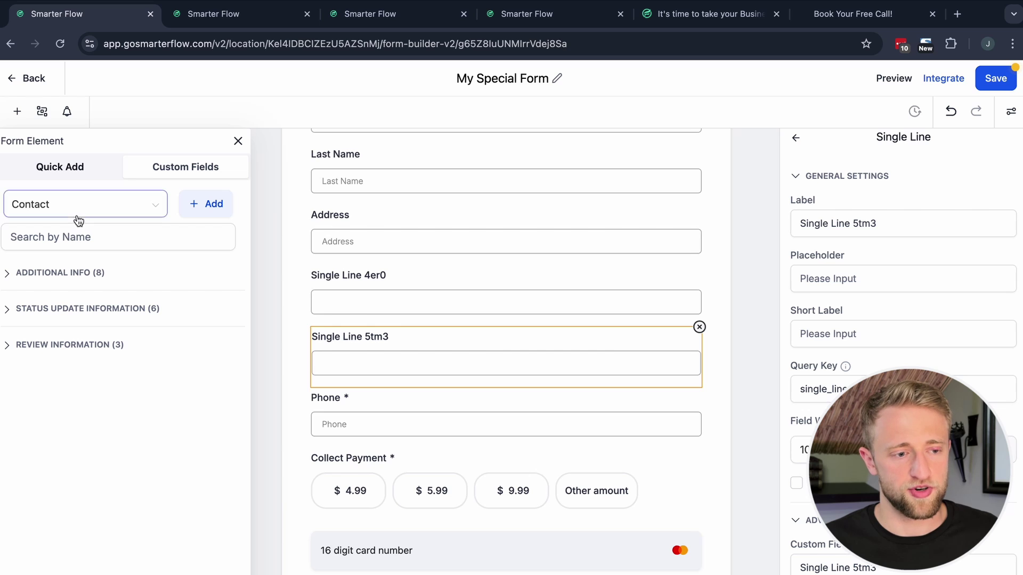
Step: Search the custom fields for "credit" and place the Credit Score dropdown between the two Single Line fields
{"action": "left_click", "coordinate": [80, 239]}
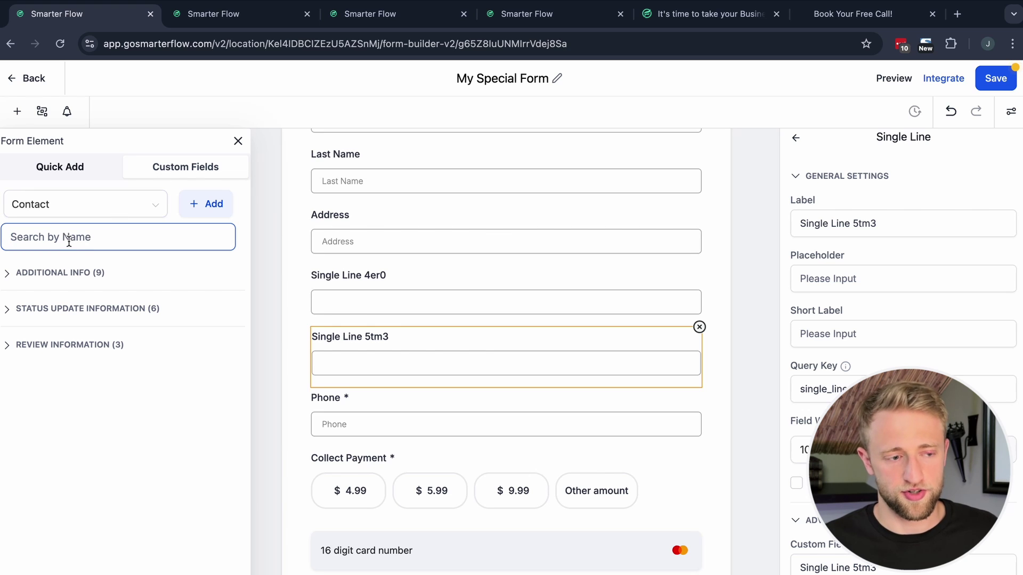
{"action": "type", "text": "credit"}
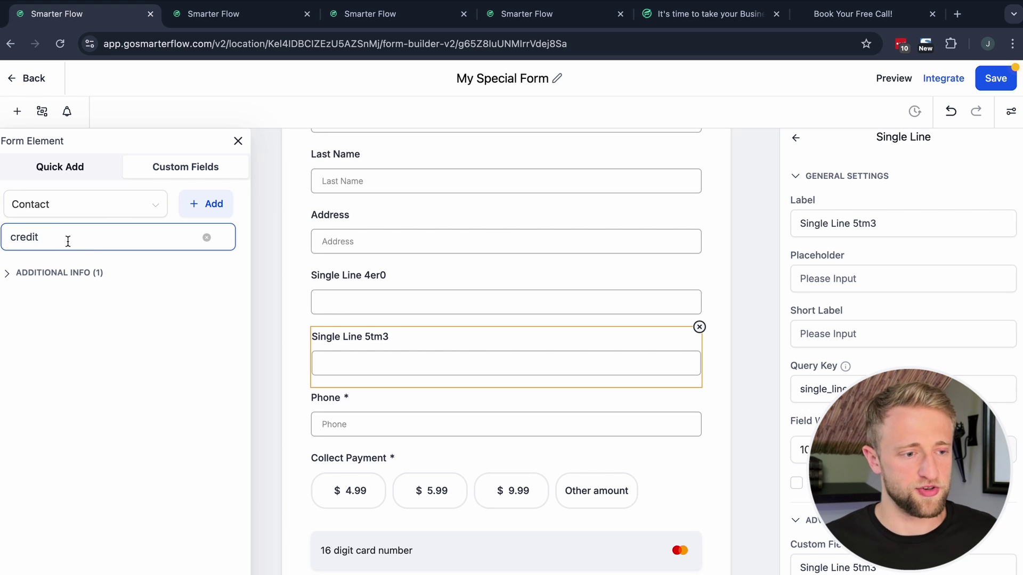
{"action": "left_click", "coordinate": [14, 278]}
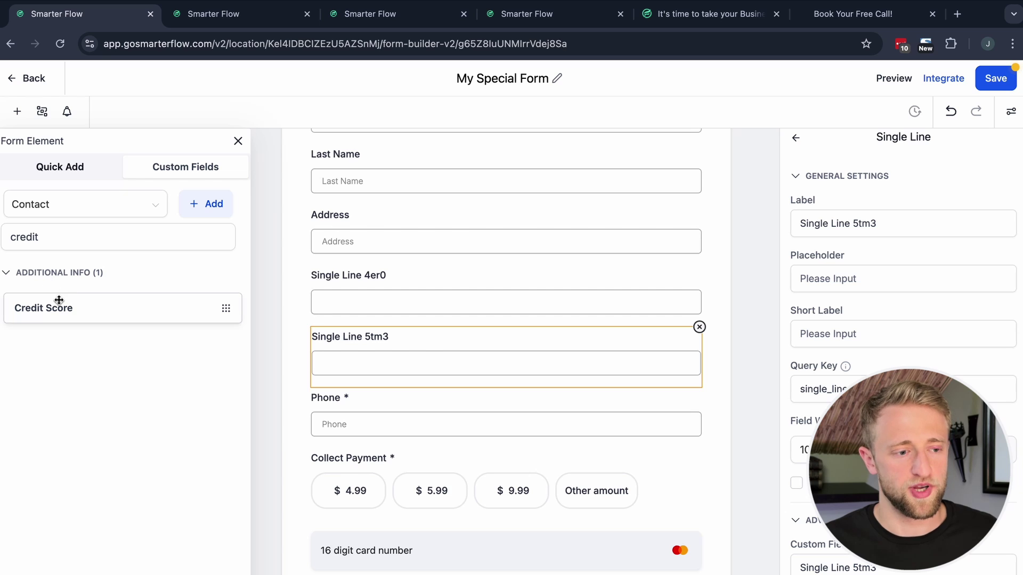
{"action": "left_click_drag", "start_coordinate": [80, 315], "coordinate": [384, 342]}
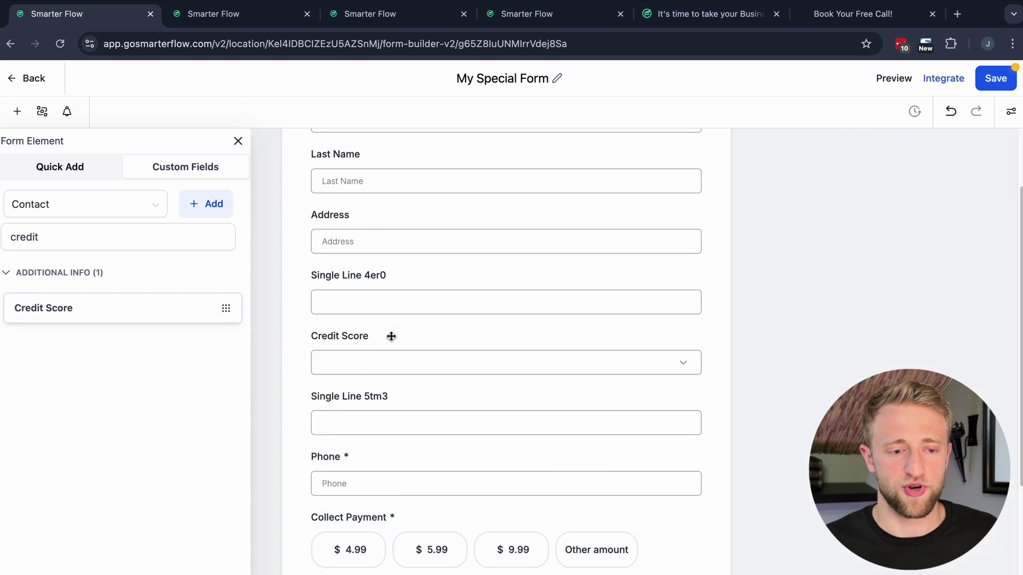
Step: Inspect the settings of the placed Credit Score dropdown and of the Single Line field above it
{"action": "left_click", "coordinate": [379, 370]}
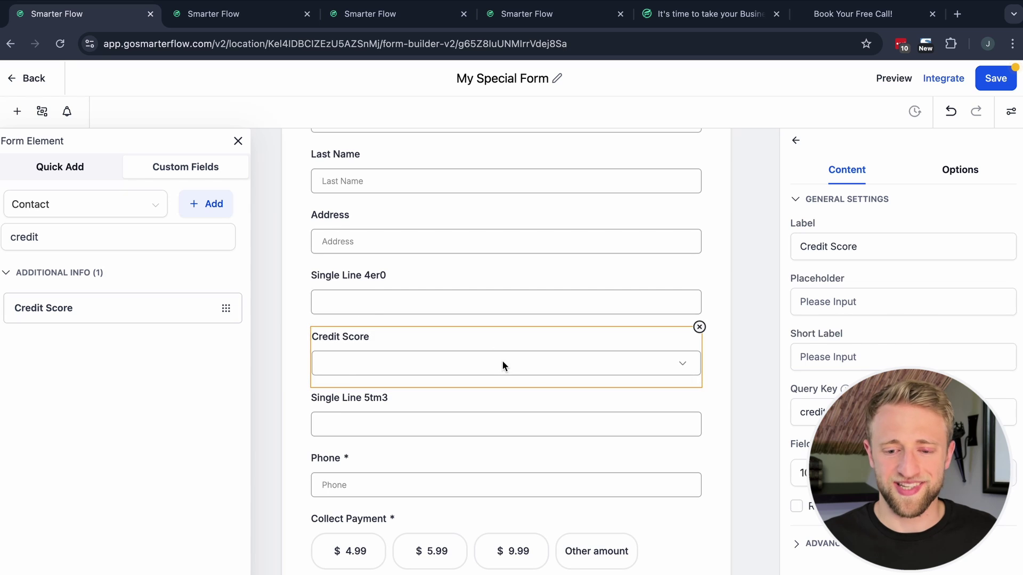
{"action": "left_click", "coordinate": [481, 356]}
{"action": "left_click", "coordinate": [416, 315]}
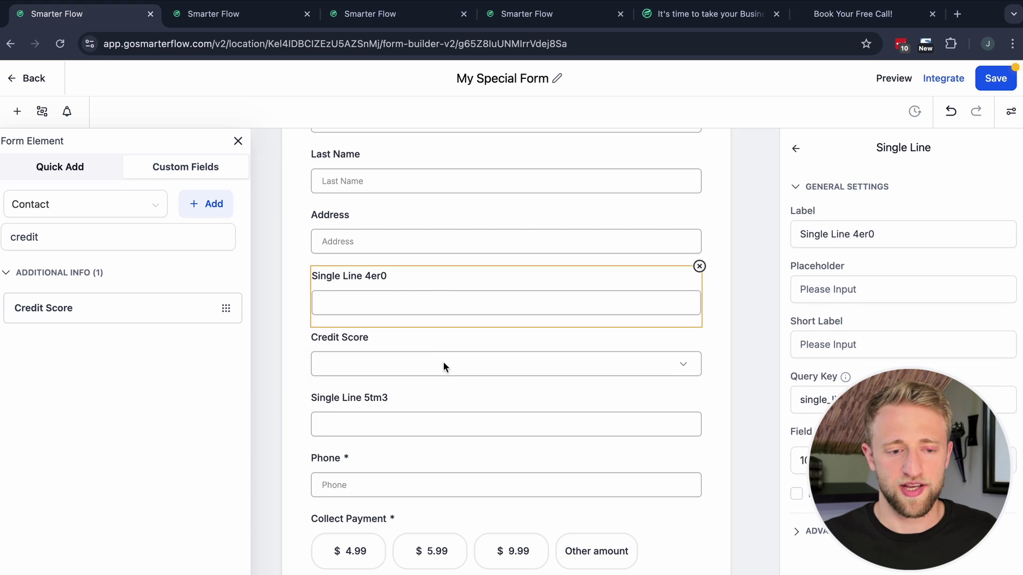
Step: Inspect the Credit Score dropdown's general and advanced settings in the form
{"action": "left_click", "coordinate": [440, 341]}
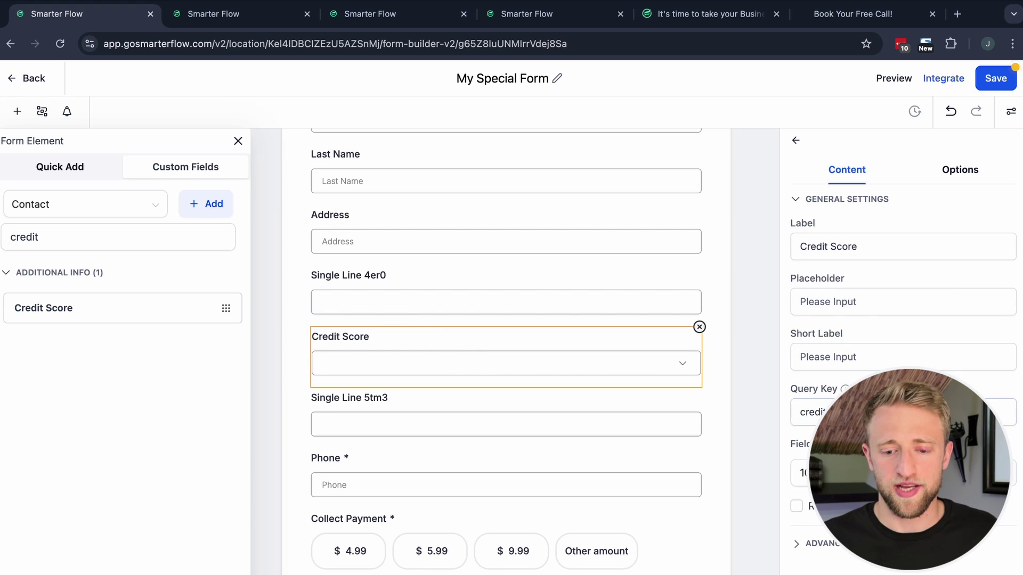
{"action": "left_click", "coordinate": [815, 543]}
{"action": "scroll", "coordinate": [815, 522], "scroll_direction": "down", "scroll_amount": 1}
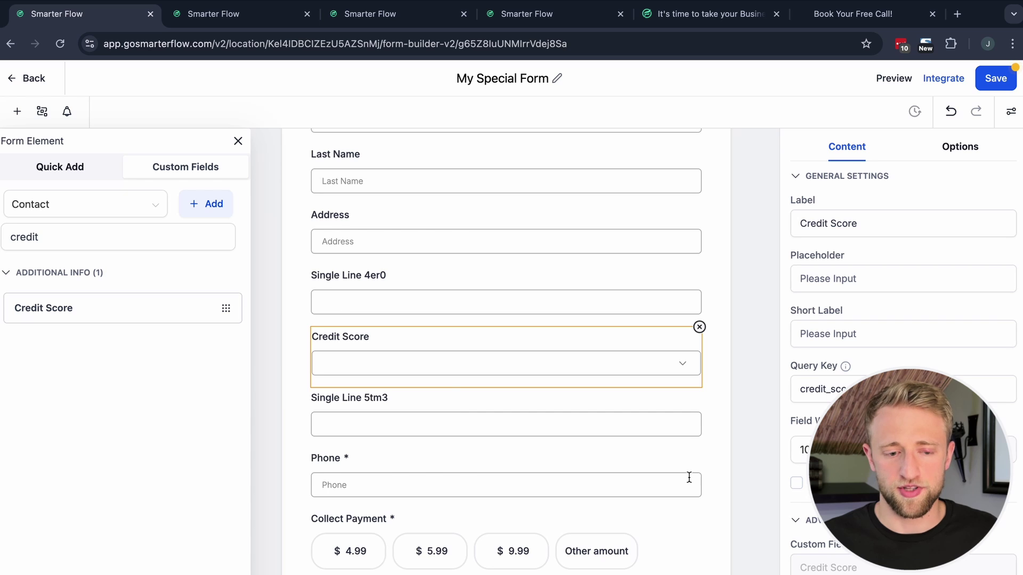
{"action": "scroll", "coordinate": [830, 350], "scroll_direction": "up", "scroll_amount": 1}
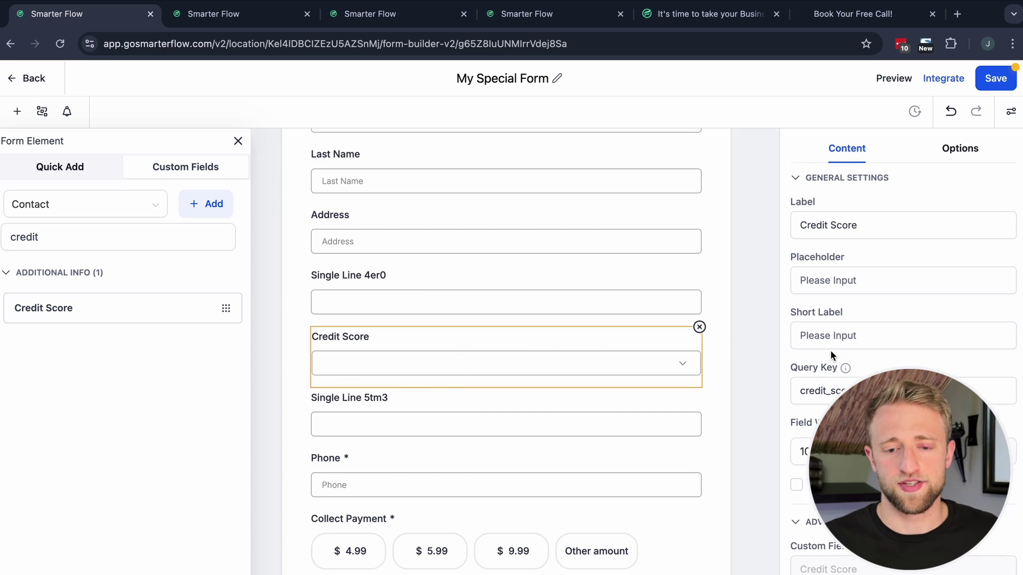
Step: Save the form through its integration options, copy the form link, and open the live form in a new browser tab
{"action": "left_click", "coordinate": [941, 79]}
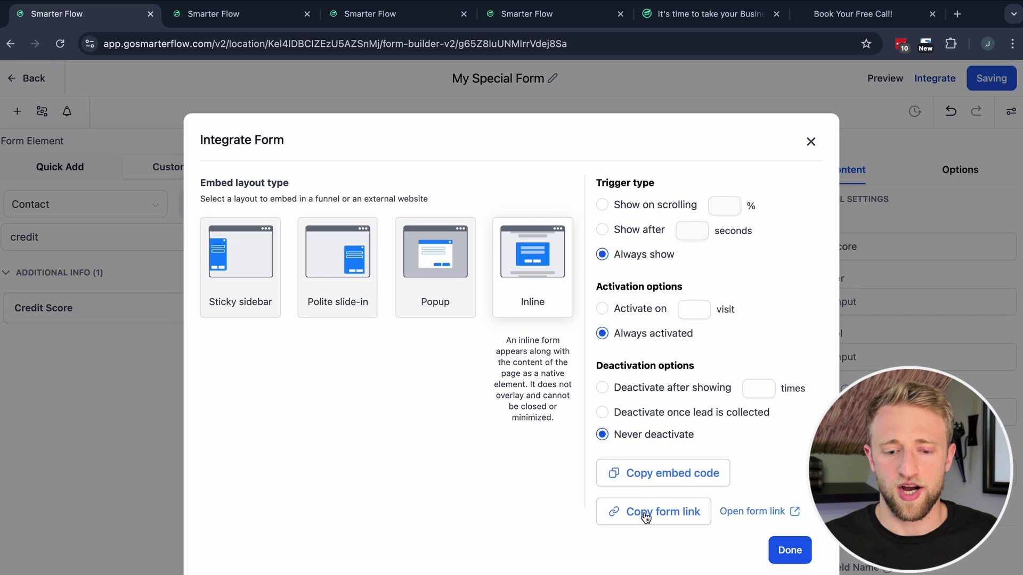
{"action": "left_click", "coordinate": [957, 14]}
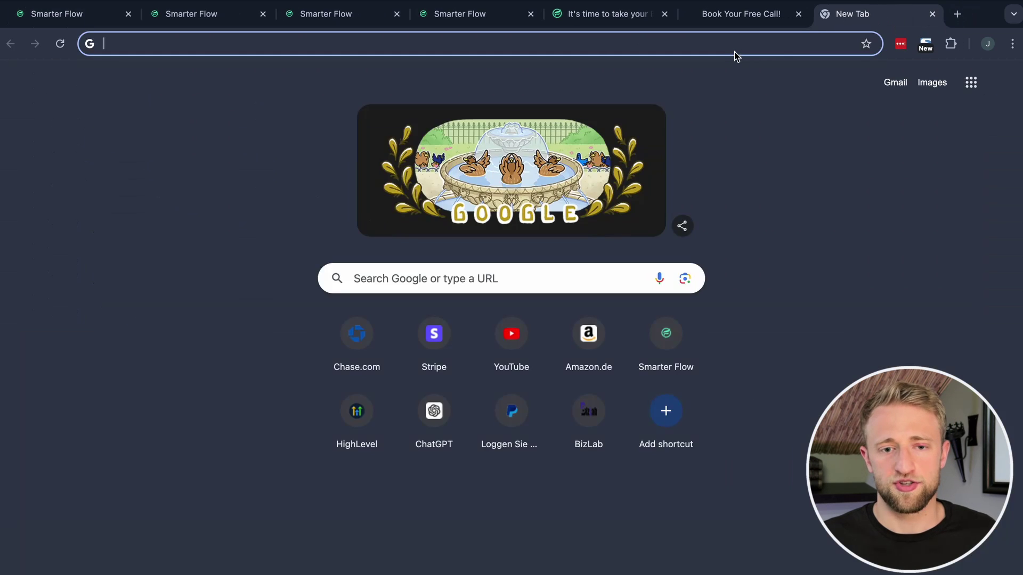
{"action": "type", "text": "https://link.gosmarterflows.com/widget/form/g65Z8IuUNMIrrVdej8Sa"}
{"action": "key", "text": "Return"}
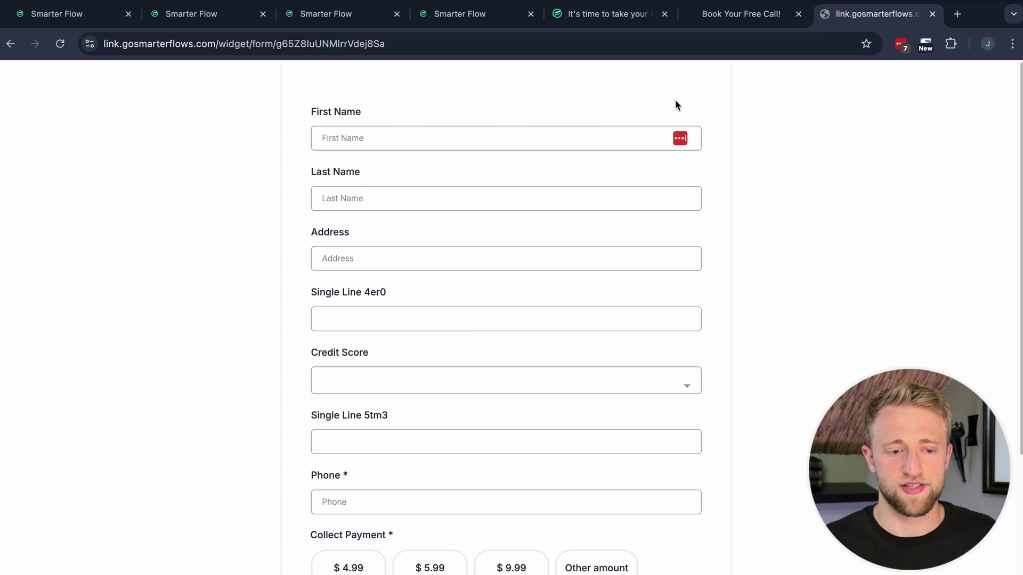
Step: Review the live form and test its Credit Score dropdown with "less than 700" and finally "more than 700"
{"action": "scroll", "coordinate": [709, 350], "scroll_direction": "down", "scroll_amount": 5}
{"action": "scroll", "coordinate": [320, 365], "scroll_direction": "down", "scroll_amount": 2}
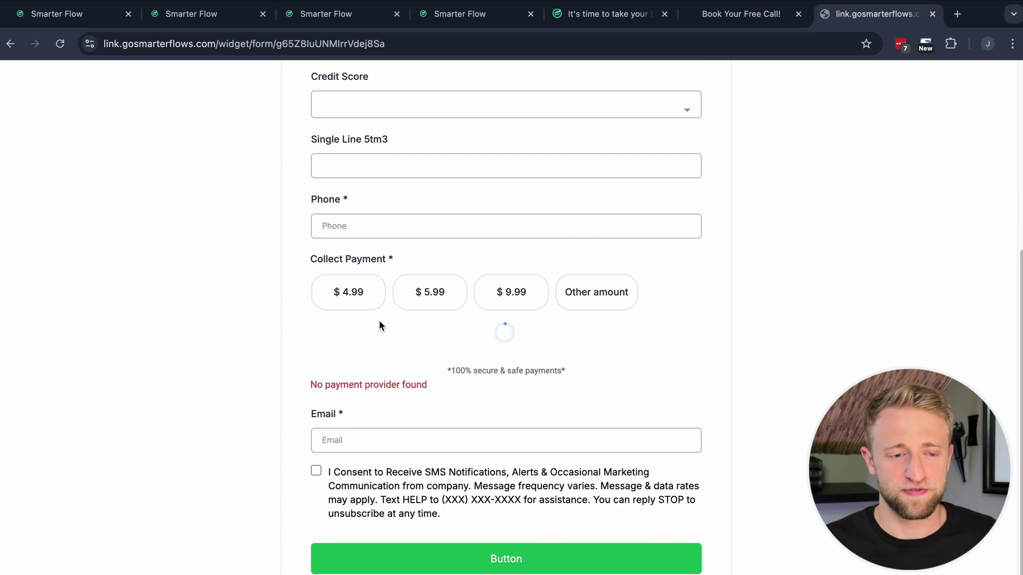
{"action": "scroll", "coordinate": [378, 321], "scroll_direction": "up", "scroll_amount": 7}
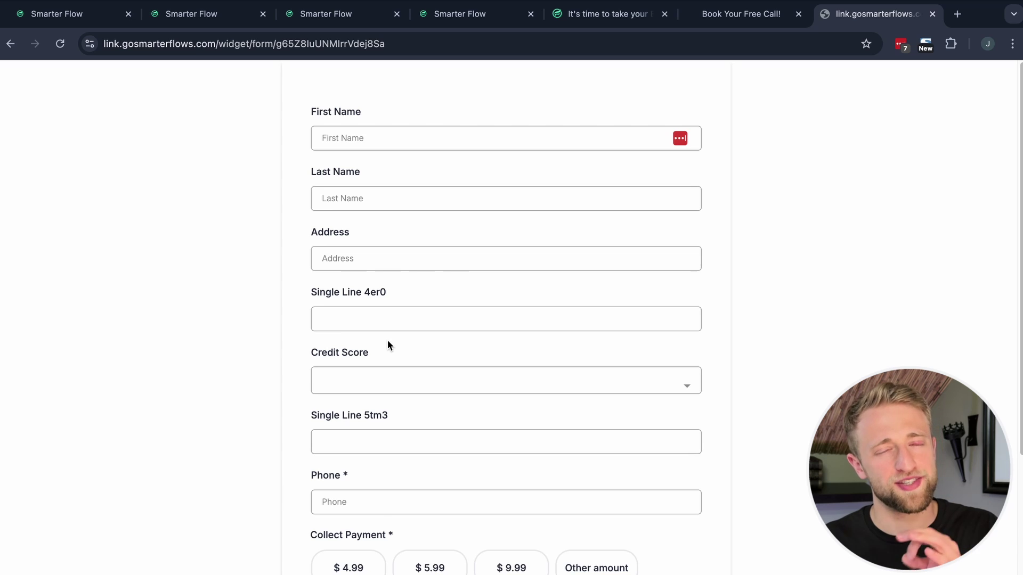
{"action": "scroll", "coordinate": [382, 330], "scroll_direction": "down", "scroll_amount": 1}
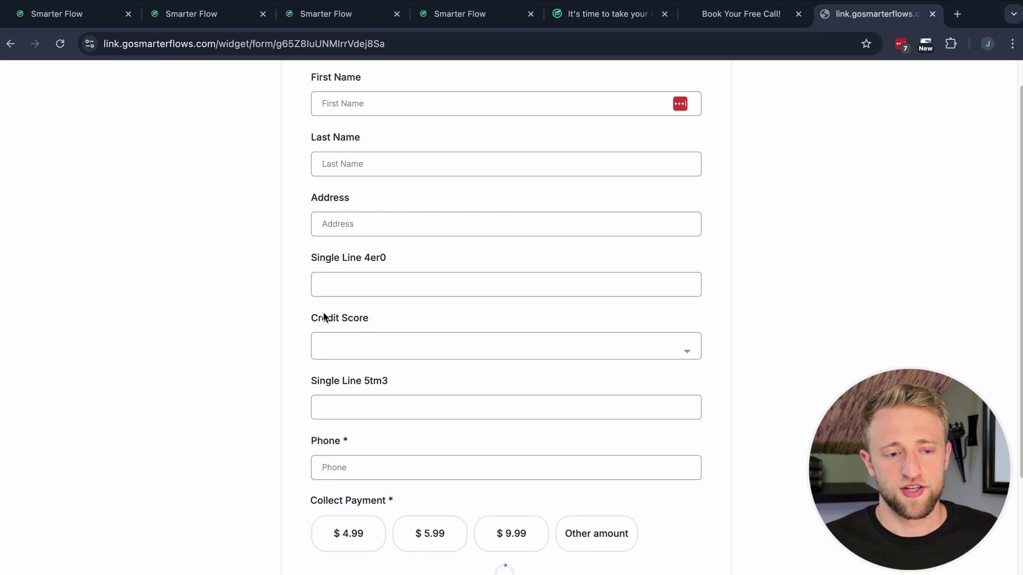
{"action": "left_click", "coordinate": [392, 347]}
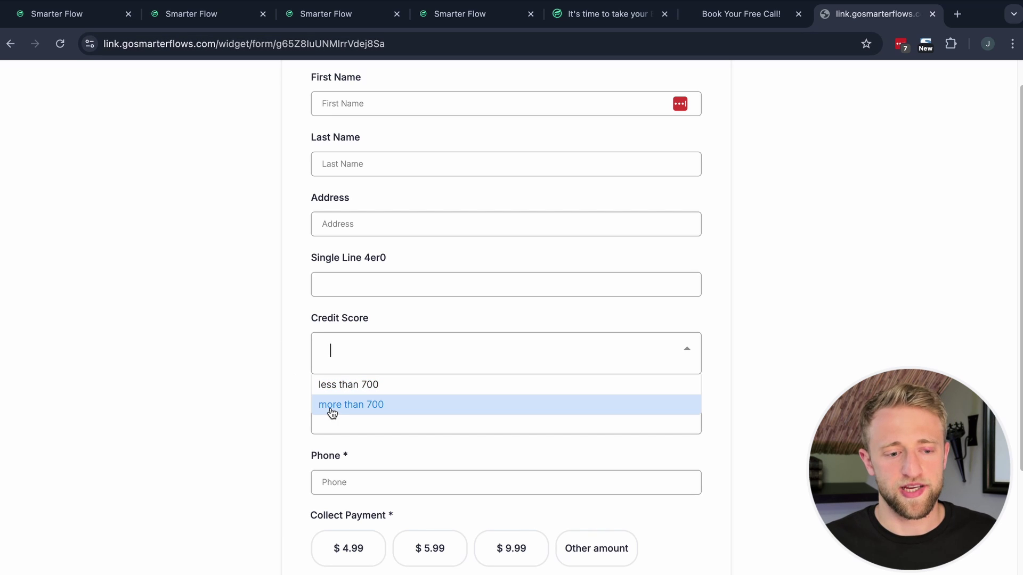
{"action": "left_click", "coordinate": [341, 385]}
{"action": "left_click", "coordinate": [384, 343]}
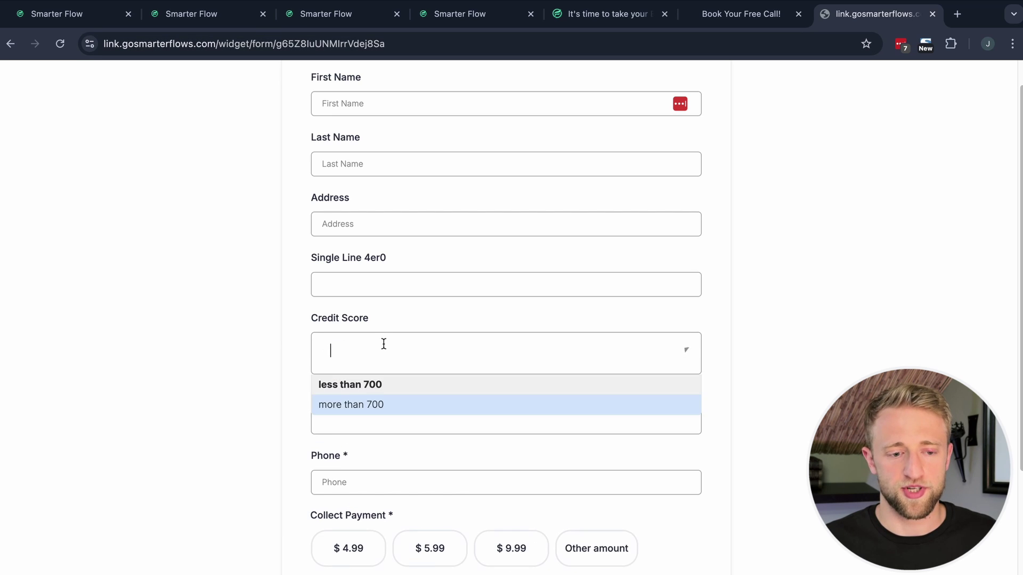
{"action": "left_click", "coordinate": [375, 406]}
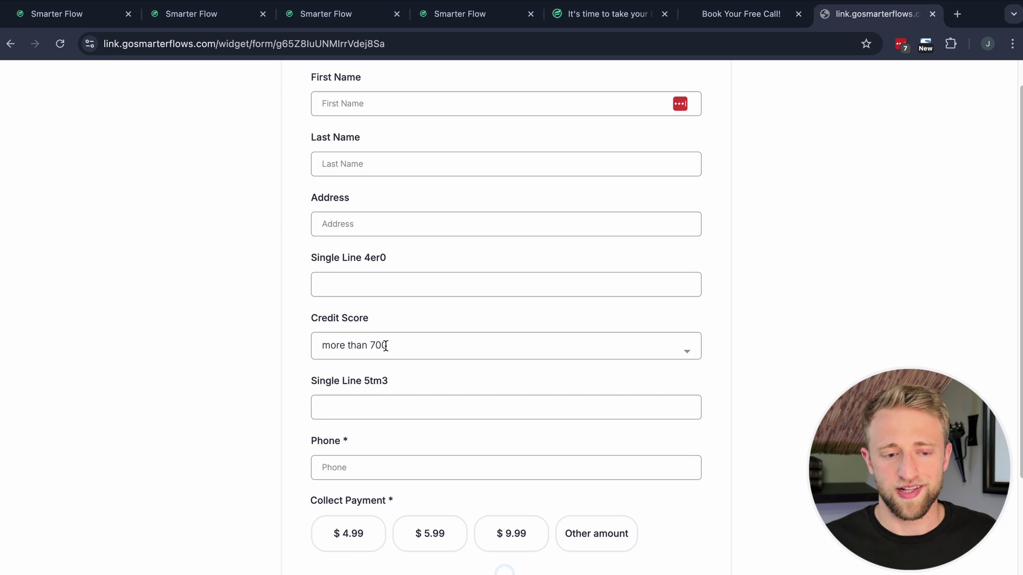
Step: Switch to the contact's browser tab, open the account's Custom Fields settings, search for "credit", and select the Credit Score field
{"action": "left_click", "coordinate": [194, 20]}
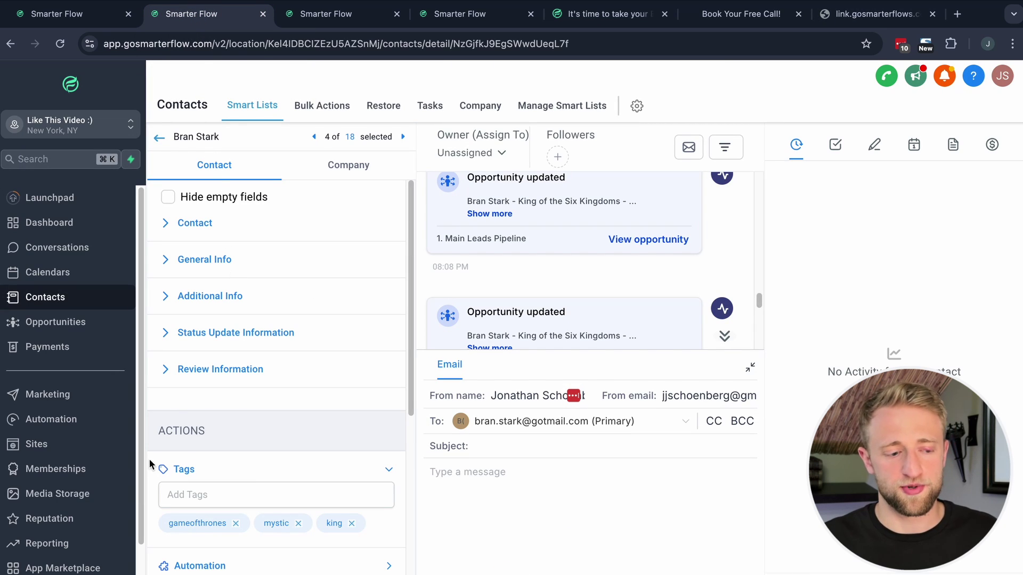
{"action": "left_click", "coordinate": [133, 261]}
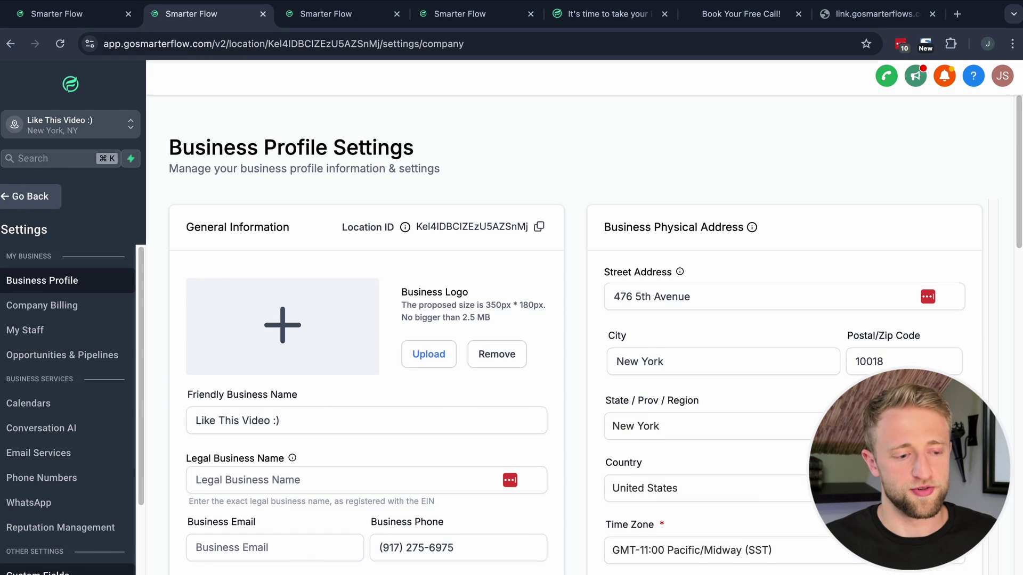
{"action": "left_click", "coordinate": [38, 571]}
{"action": "left_click", "coordinate": [241, 187]}
{"action": "type", "text": "credit"}
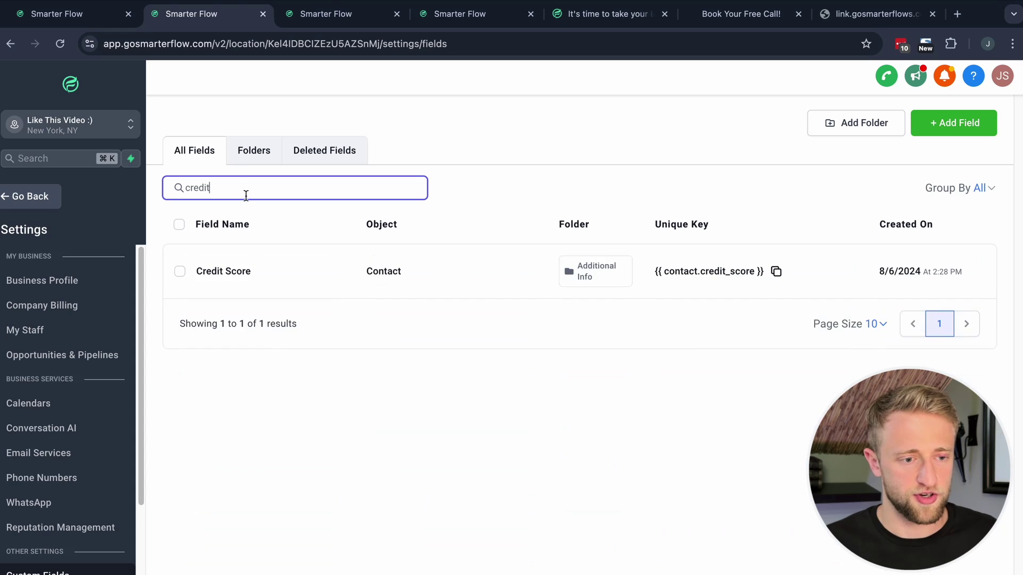
{"action": "left_click", "coordinate": [179, 272]}
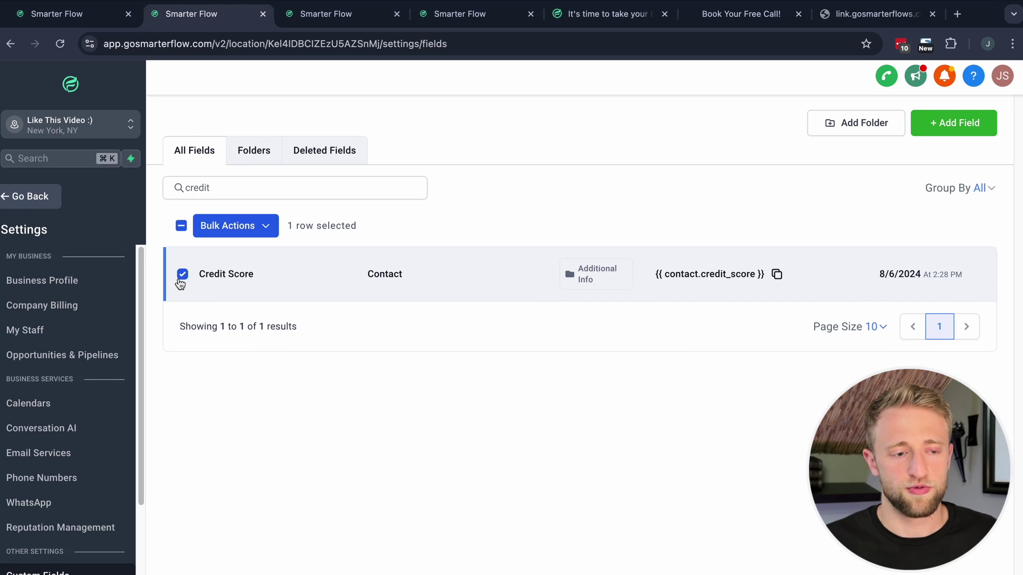
{"action": "left_click", "coordinate": [250, 226]}
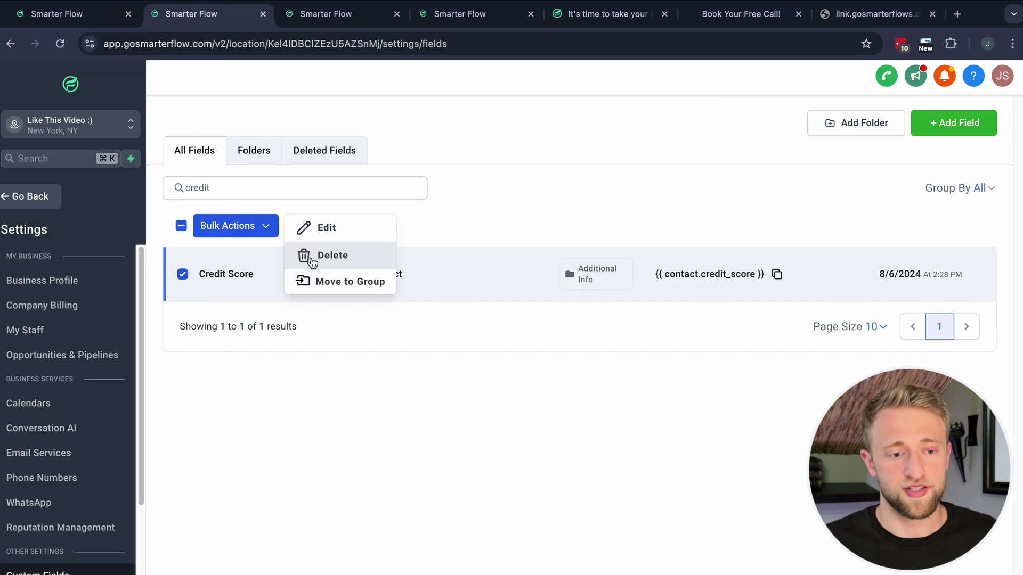
{"action": "left_click", "coordinate": [331, 282]}
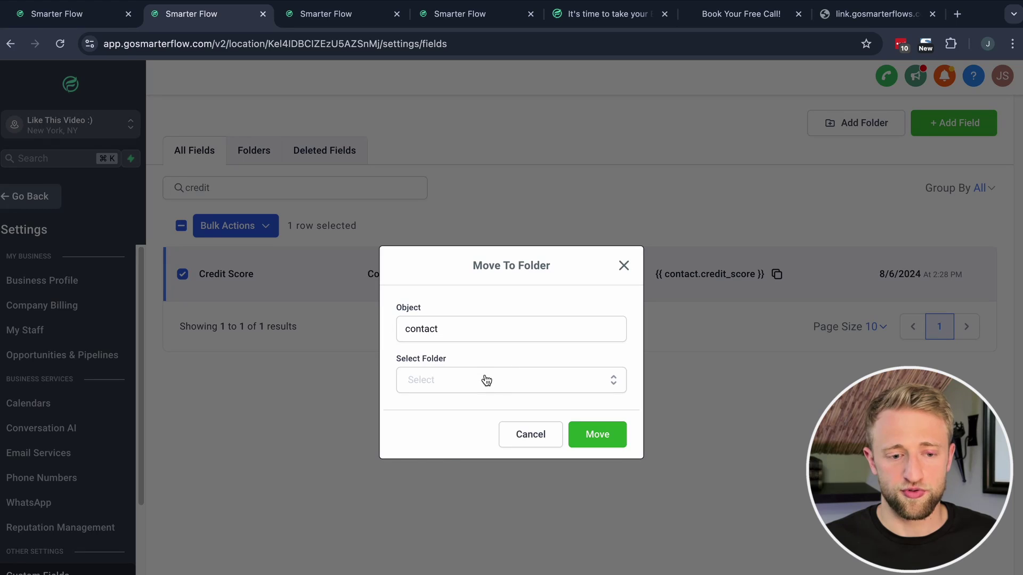
{"action": "left_click", "coordinate": [485, 379]}
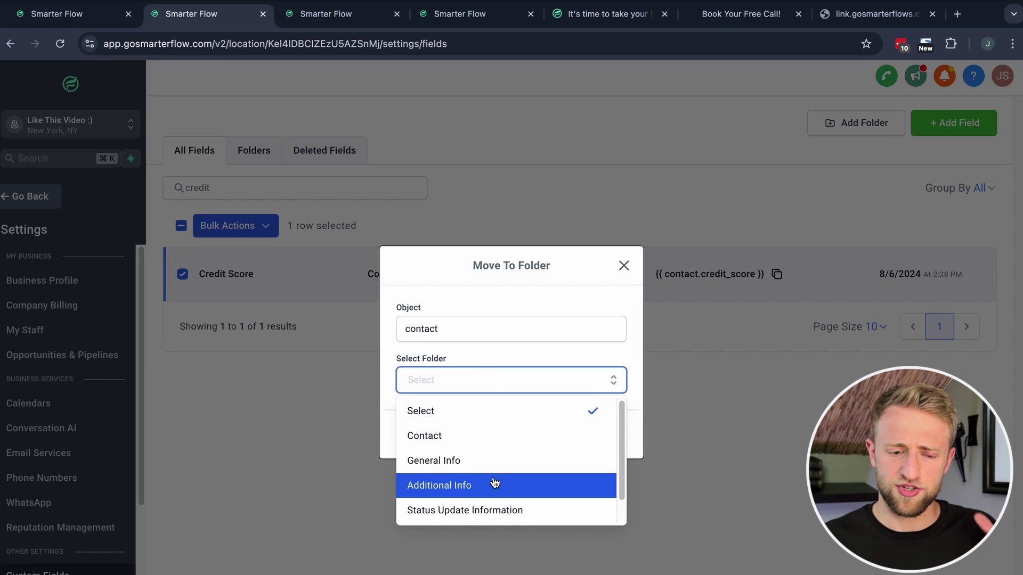
{"action": "scroll", "coordinate": [493, 464], "scroll_direction": "down", "scroll_amount": 1}
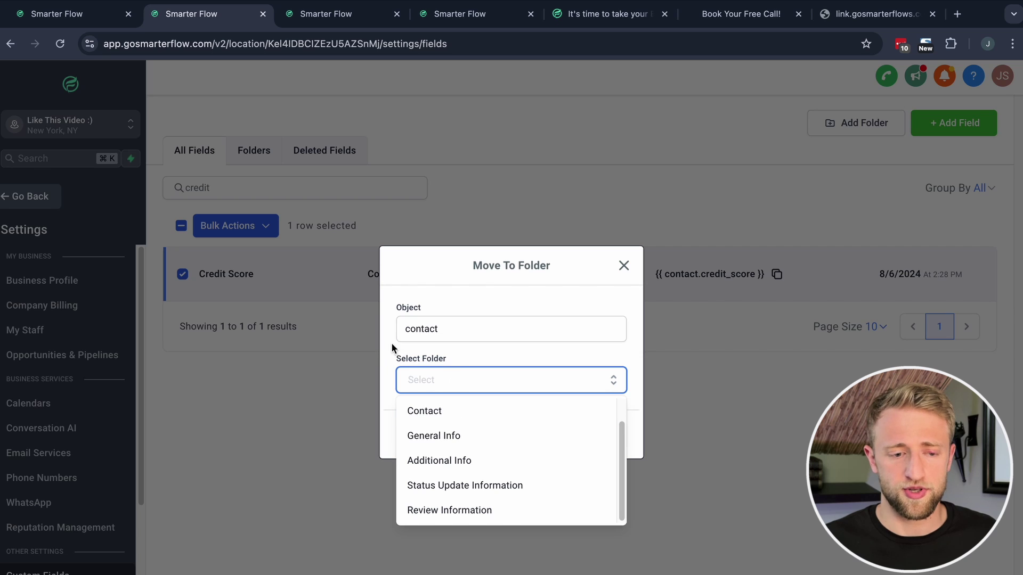
{"action": "left_click", "coordinate": [267, 381]}
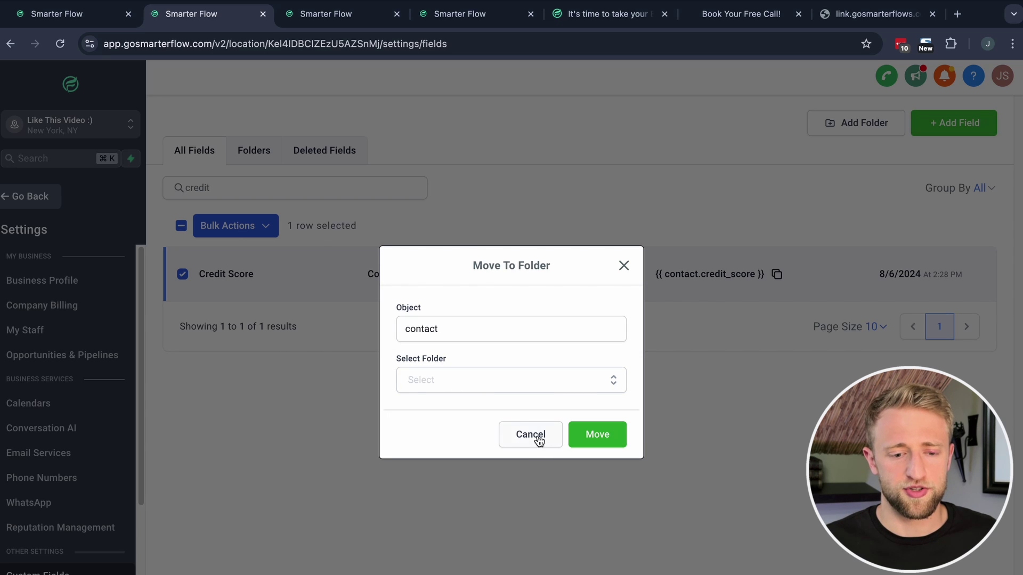
{"action": "left_click", "coordinate": [538, 438]}
Step: Edit the Credit Score field, add the dropdown options "sfsdfs" and "sdfsfdf", and save it
{"action": "left_click", "coordinate": [244, 237]}
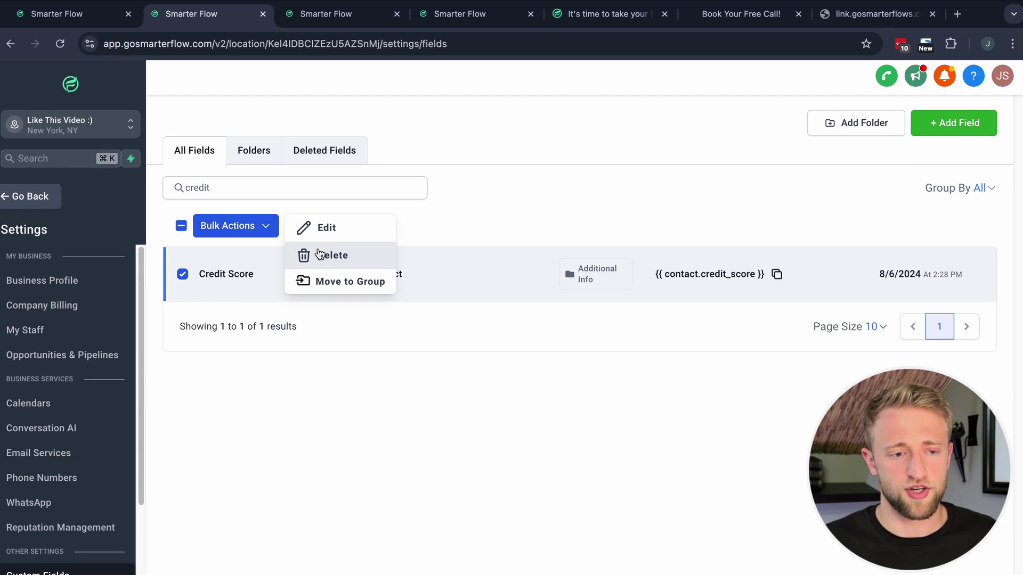
{"action": "left_click", "coordinate": [326, 229]}
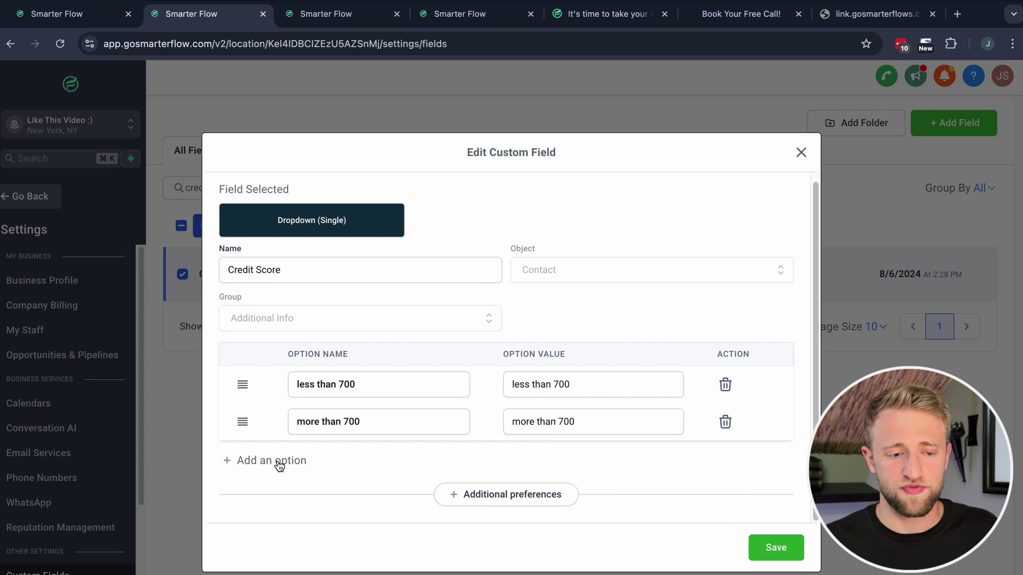
{"action": "left_click", "coordinate": [278, 462]}
{"action": "left_click", "coordinate": [334, 458]}
{"action": "type", "text": "sfsdfs"}
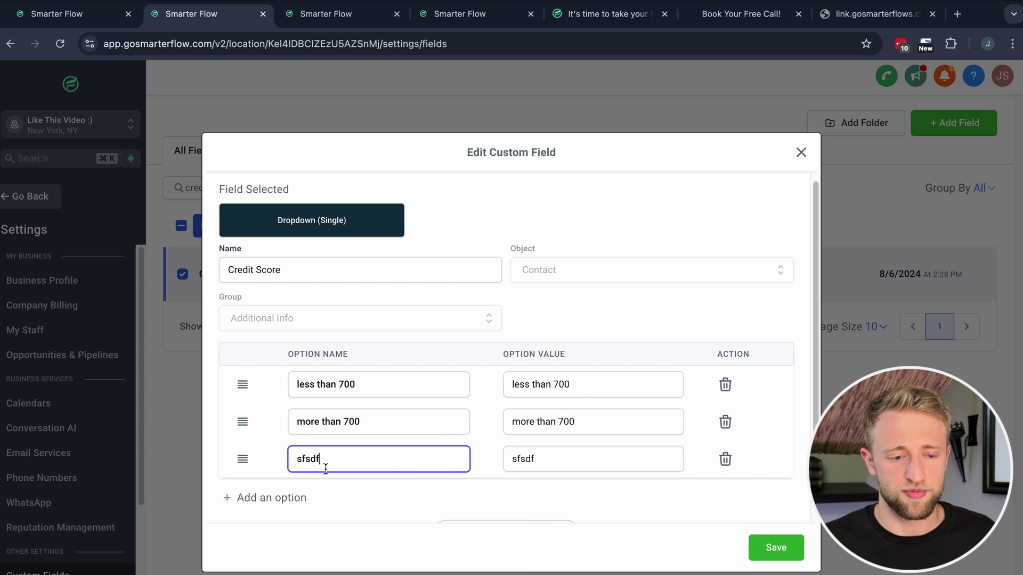
{"action": "left_click", "coordinate": [274, 495]}
{"action": "left_click", "coordinate": [320, 496]}
{"action": "type", "text": "sdfsfdf"}
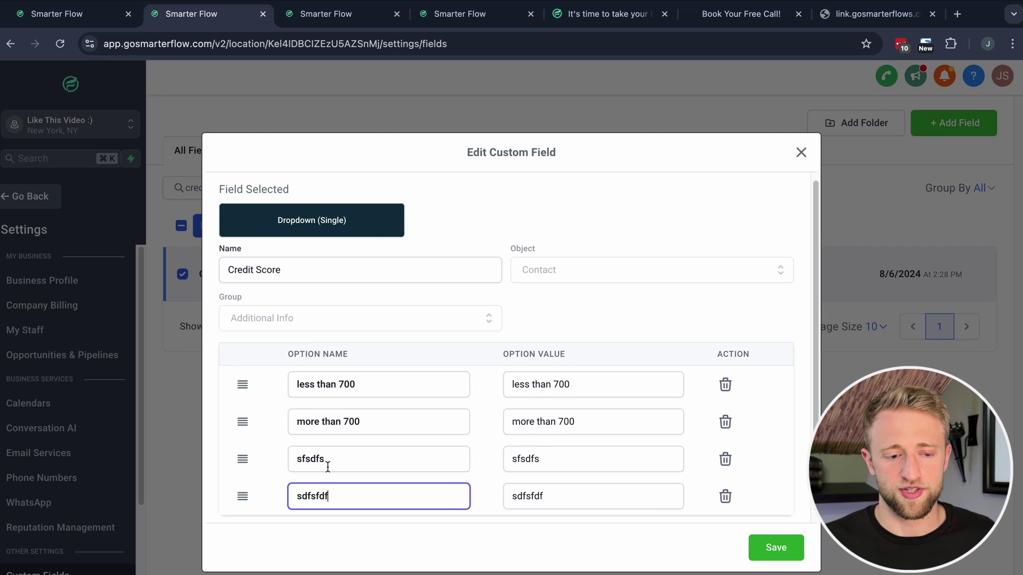
{"action": "scroll", "coordinate": [328, 466], "scroll_direction": "down", "scroll_amount": 1}
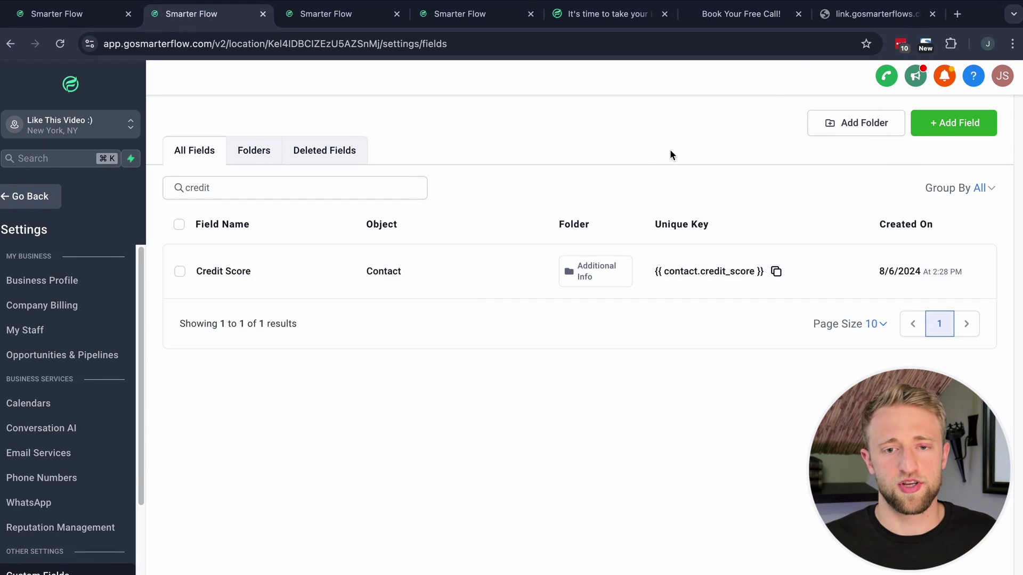
Step: Reload the live form and check the options offered in its Credit Score dropdown
{"action": "left_click", "coordinate": [874, 14]}
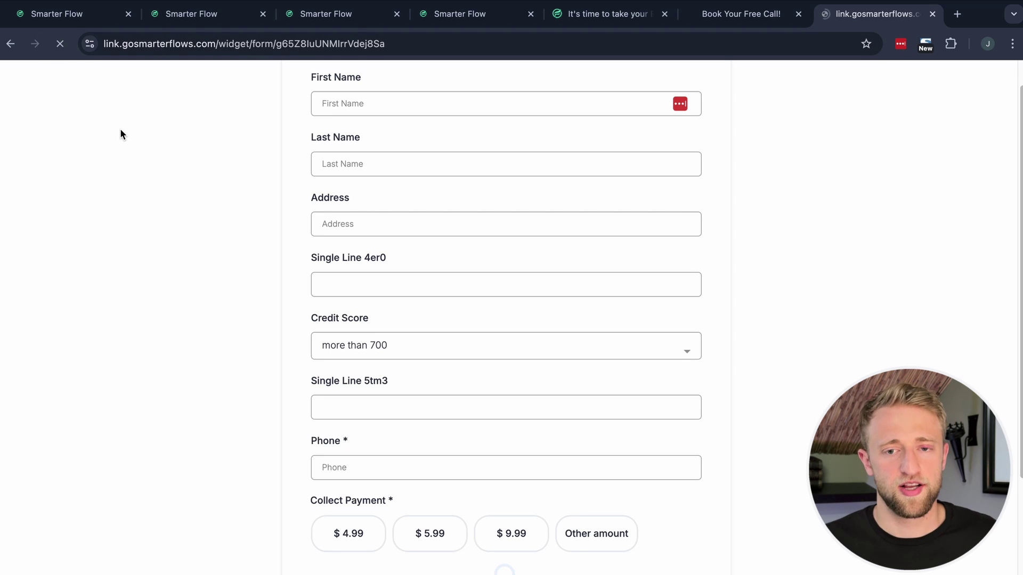
{"action": "left_click", "coordinate": [365, 341]}
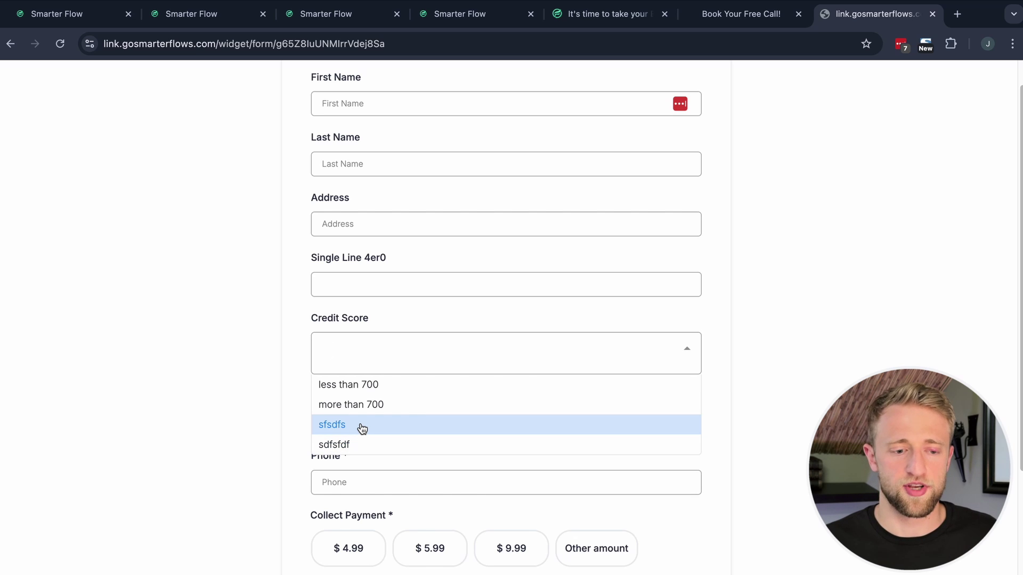
{"action": "left_click", "coordinate": [221, 327]}
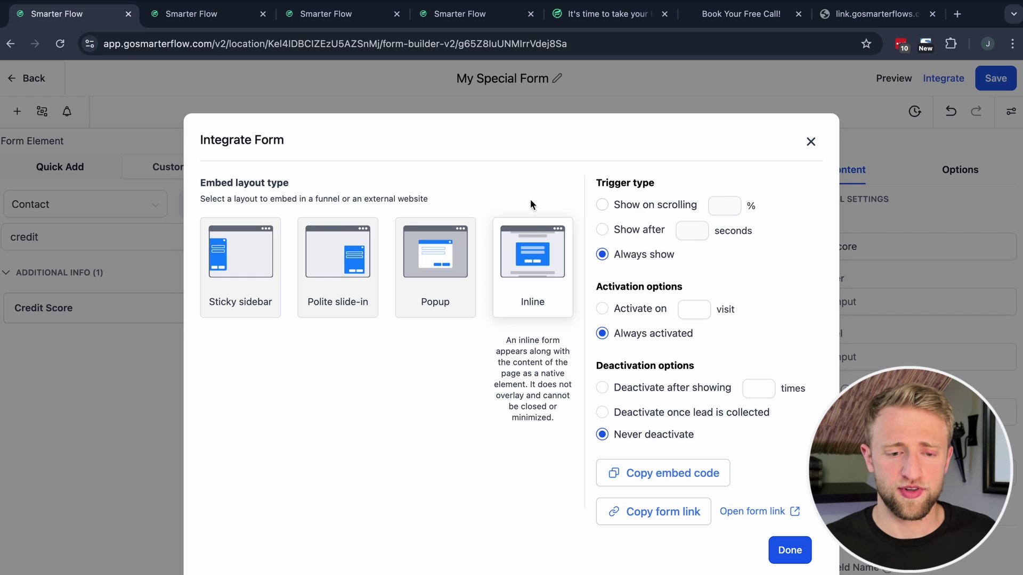
Step: Return to the form builder, compare the embed layouts in the integration options, choose Popup, and copy its embed code
{"action": "left_click", "coordinate": [804, 142]}
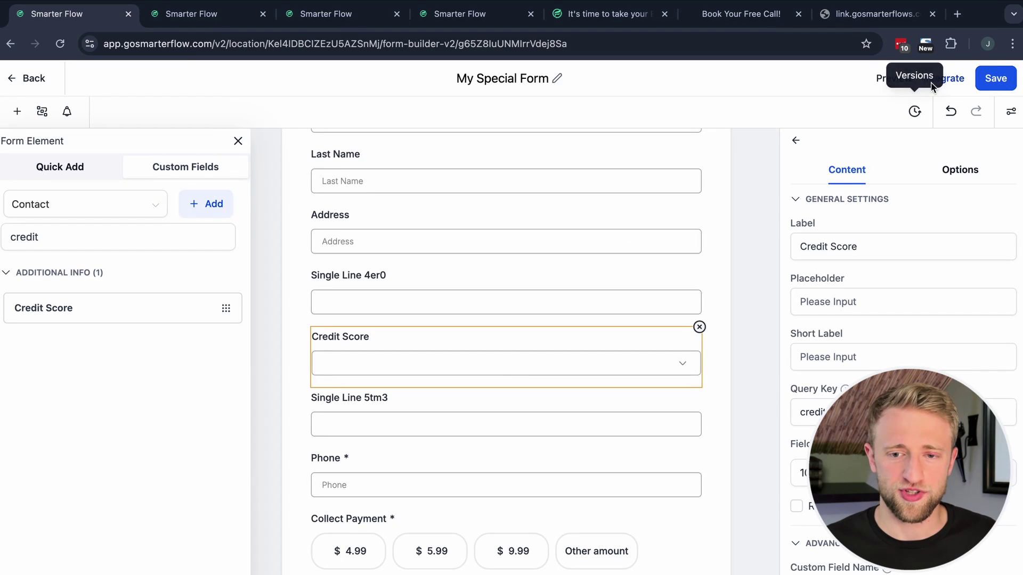
{"action": "left_click", "coordinate": [954, 80]}
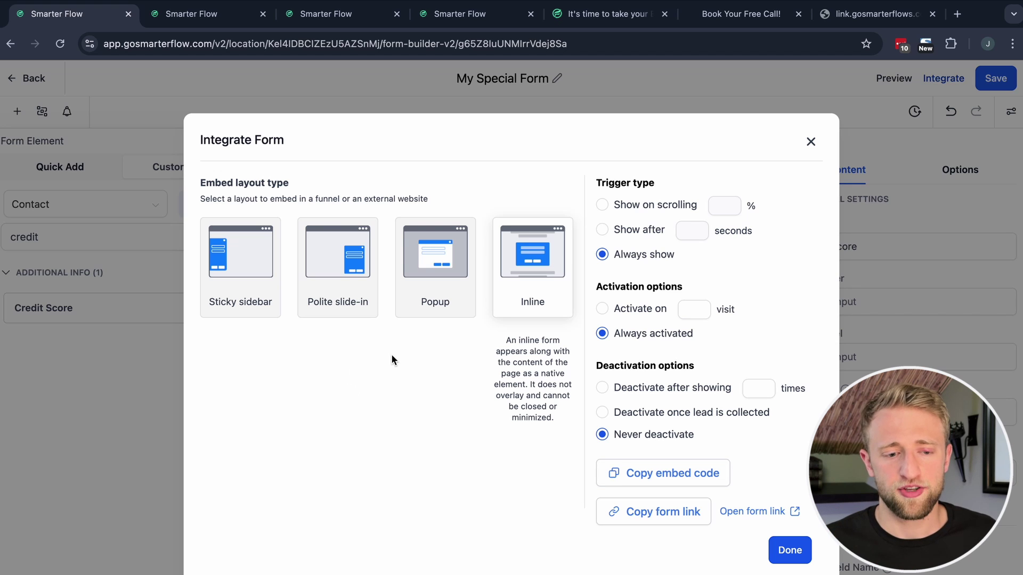
{"action": "left_click", "coordinate": [241, 255]}
{"action": "left_click", "coordinate": [326, 287]}
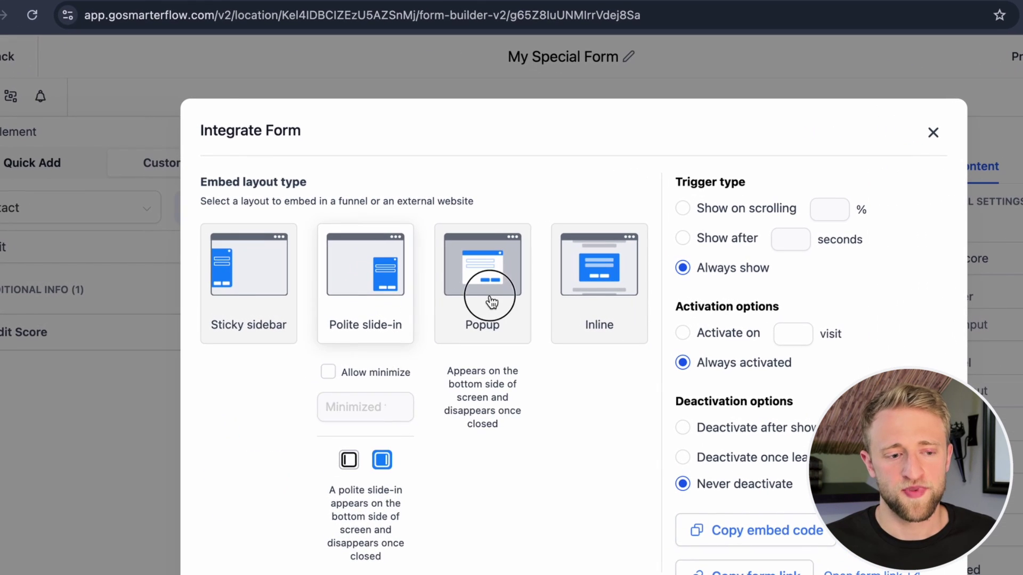
{"action": "left_click", "coordinate": [492, 302]}
{"action": "left_click", "coordinate": [586, 292]}
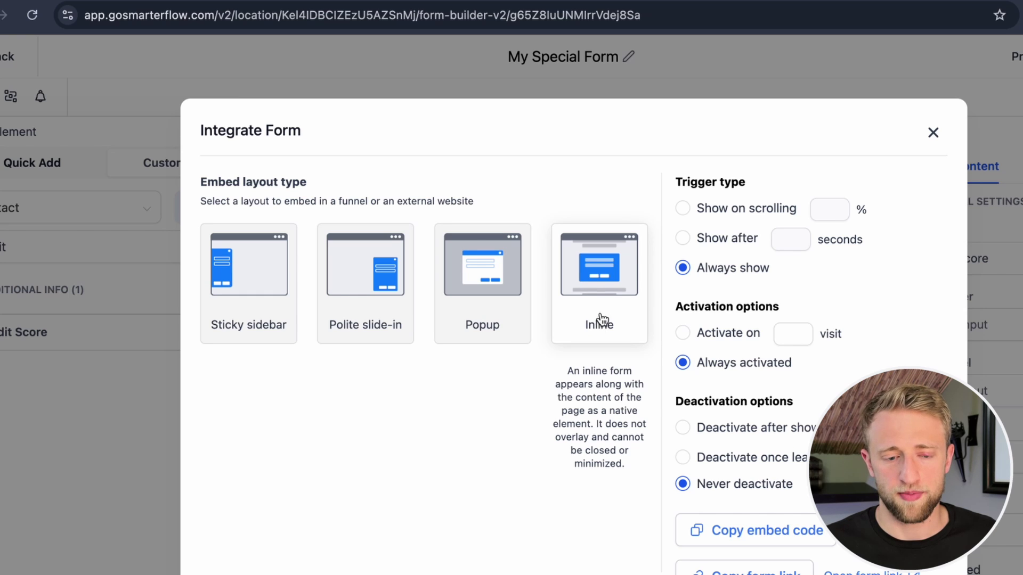
{"action": "left_click", "coordinate": [477, 306]}
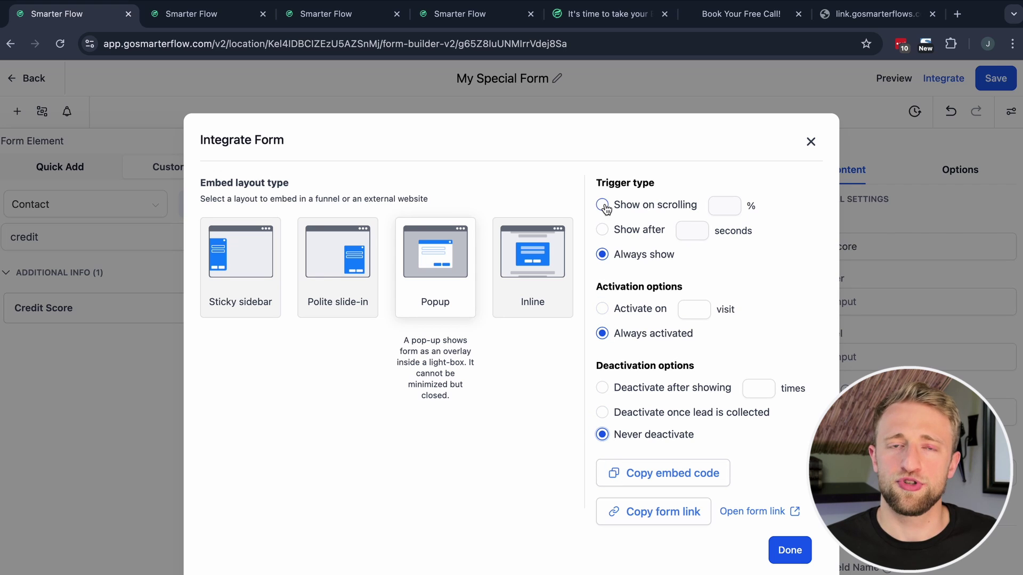
{"action": "left_click", "coordinate": [649, 470]}
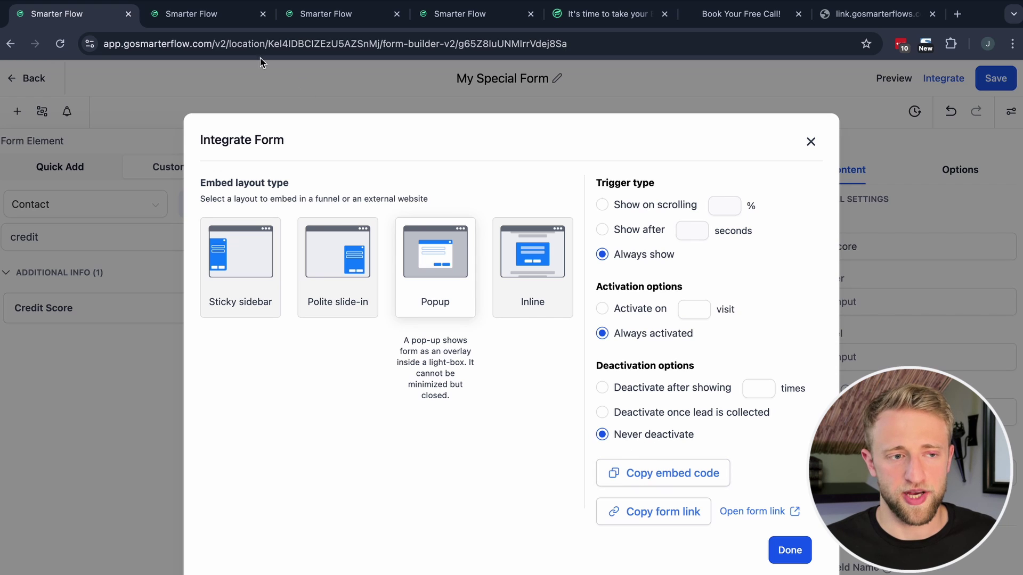
Step: Switch to the contact's browser tab and paste the popup embed code into the body of the email draft
{"action": "left_click", "coordinate": [201, 13]}
{"action": "left_click", "coordinate": [461, 475]}
{"action": "key", "text": "ctrl+v"}
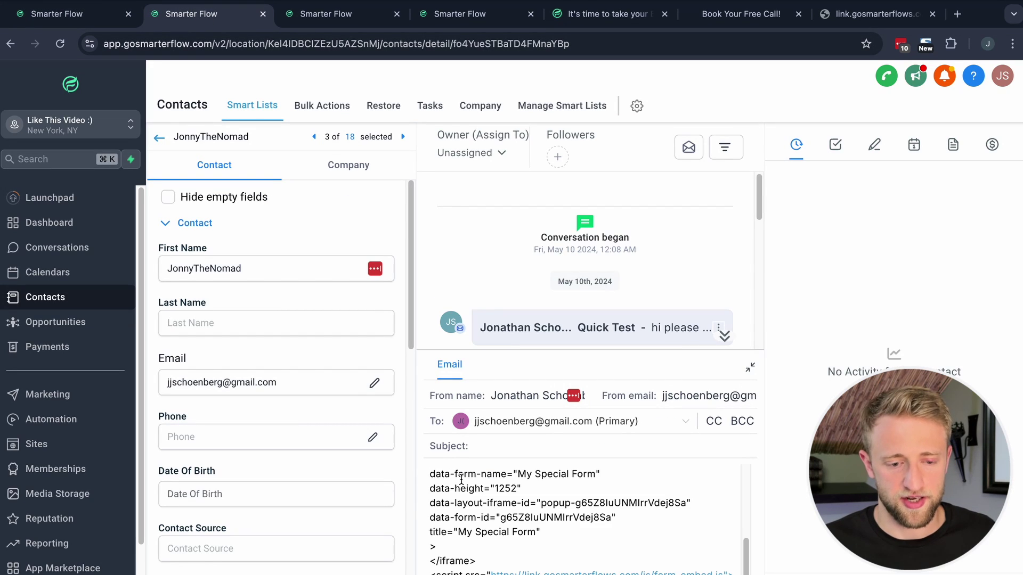
Step: Examine the pasted embed code's layout, trigger, activation, deactivation and form name attributes
{"action": "scroll", "coordinate": [560, 522], "scroll_direction": "up", "scroll_amount": 5}
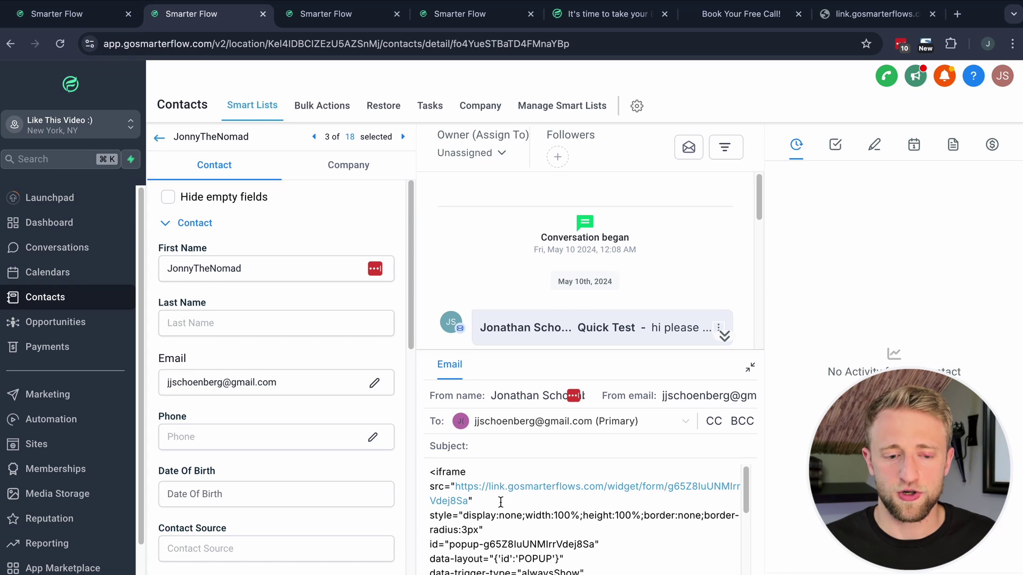
{"action": "scroll", "coordinate": [551, 514], "scroll_direction": "down", "scroll_amount": 1}
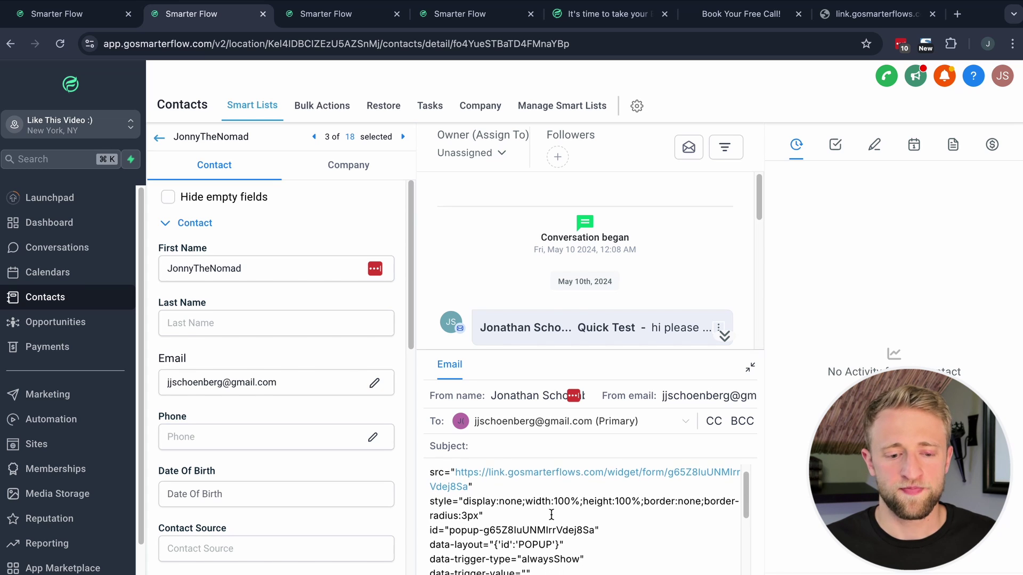
{"action": "left_click", "coordinate": [562, 522]}
{"action": "scroll", "coordinate": [507, 537], "scroll_direction": "down", "scroll_amount": 2}
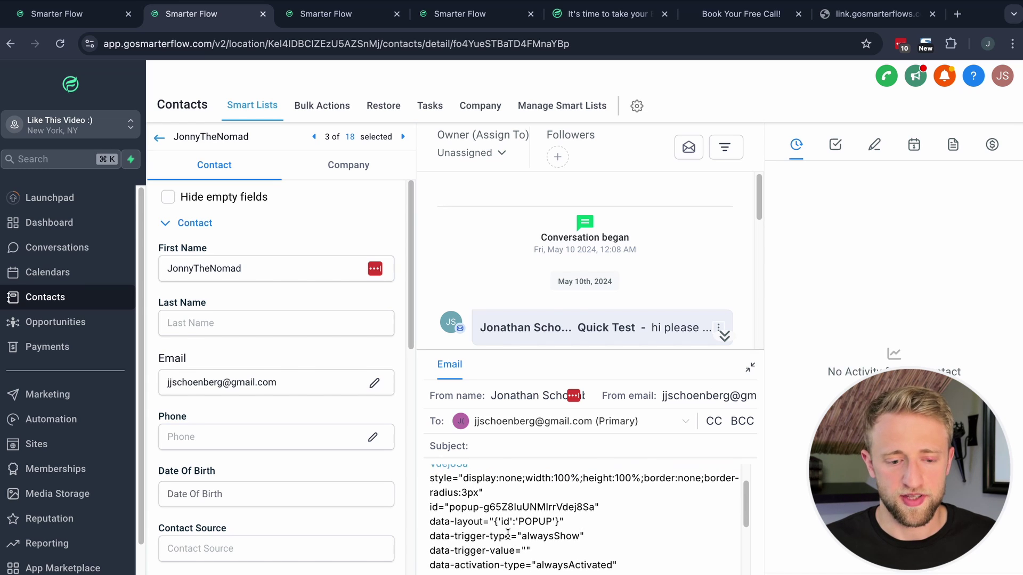
{"action": "left_click_drag", "start_coordinate": [520, 513], "coordinate": [614, 526]}
{"action": "scroll", "coordinate": [538, 533], "scroll_direction": "down", "scroll_amount": 1}
{"action": "left_click", "coordinate": [538, 524]}
{"action": "scroll", "coordinate": [608, 528], "scroll_direction": "down", "scroll_amount": 1}
{"action": "left_click_drag", "start_coordinate": [549, 542], "coordinate": [624, 540]}
{"action": "scroll", "coordinate": [533, 540], "scroll_direction": "down", "scroll_amount": 3}
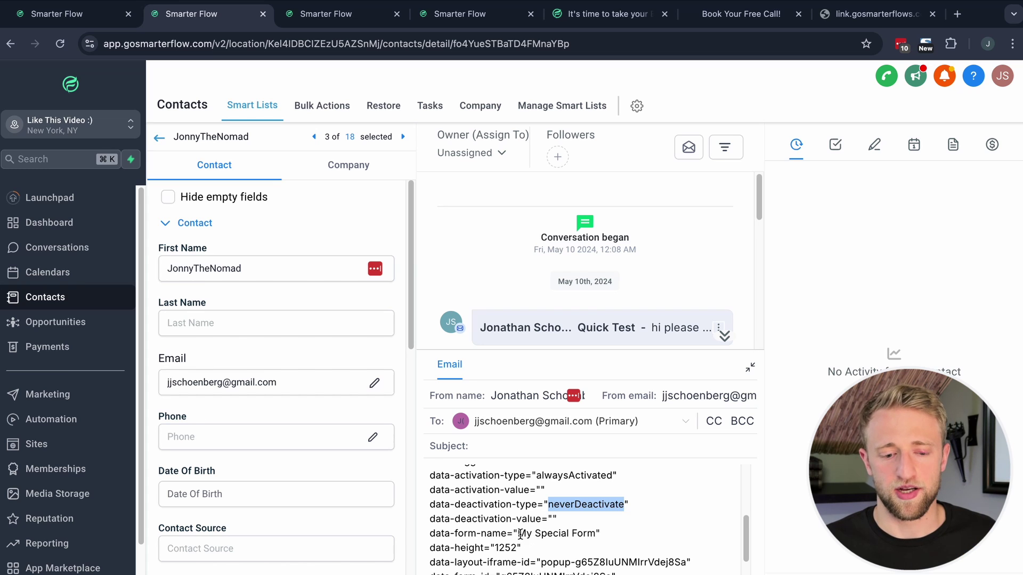
{"action": "left_click_drag", "start_coordinate": [520, 534], "coordinate": [627, 541]}
{"action": "left_click", "coordinate": [559, 546]}
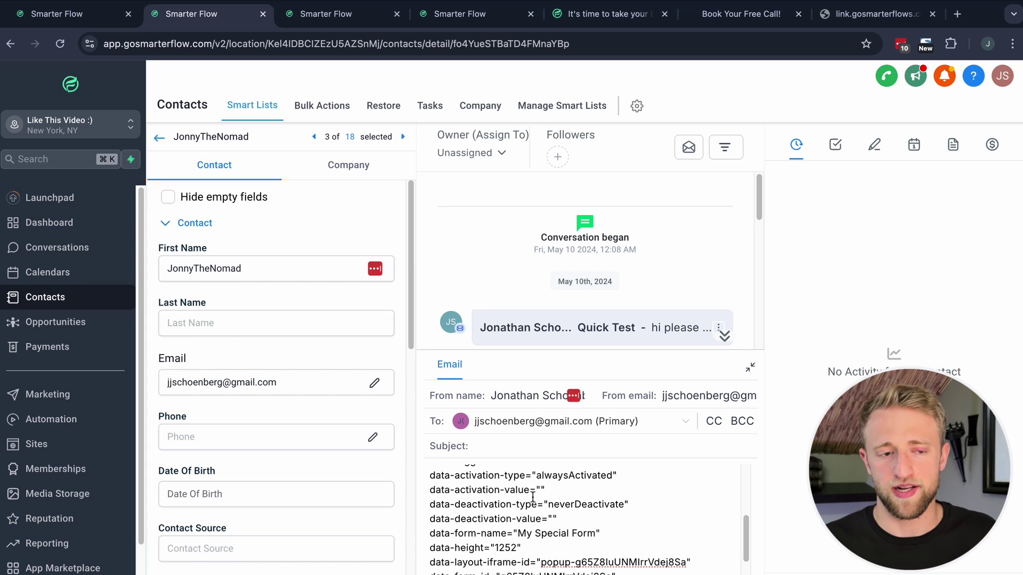
Step: Copy the form link from the form builder's integration options and switch to the live form's browser tab
{"action": "left_click", "coordinate": [73, 15]}
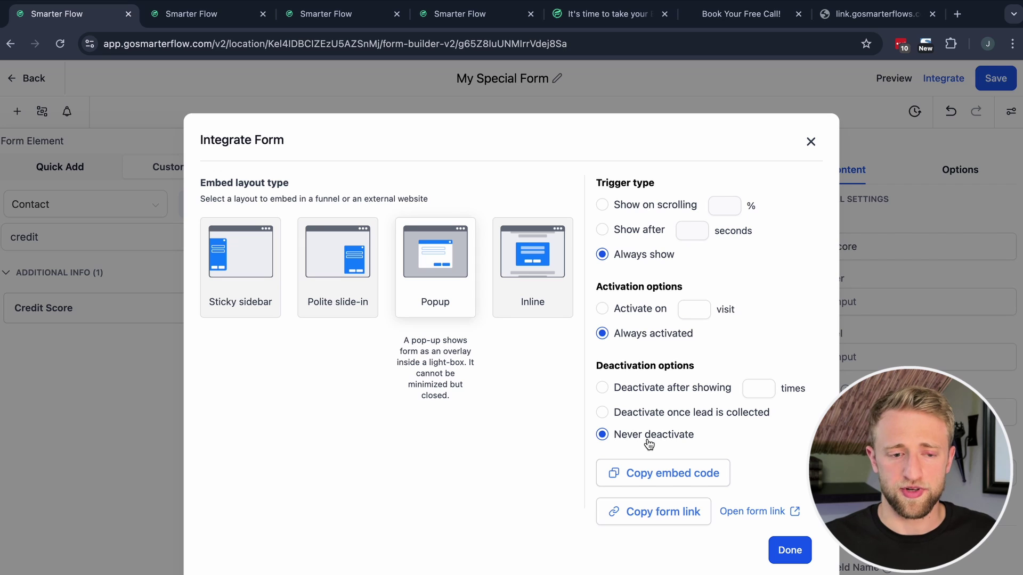
{"action": "left_click", "coordinate": [633, 513]}
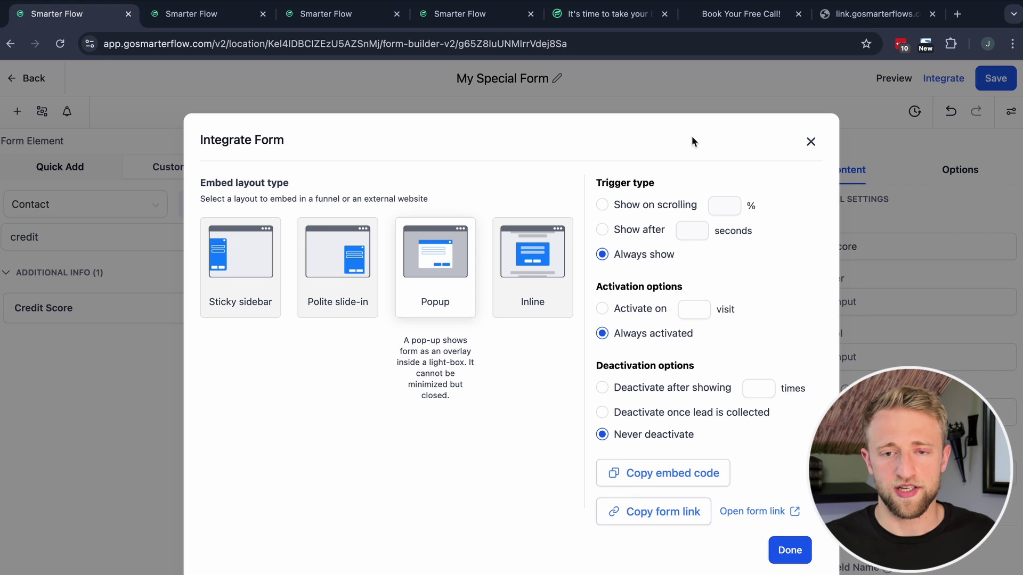
{"action": "left_click", "coordinate": [851, 16]}
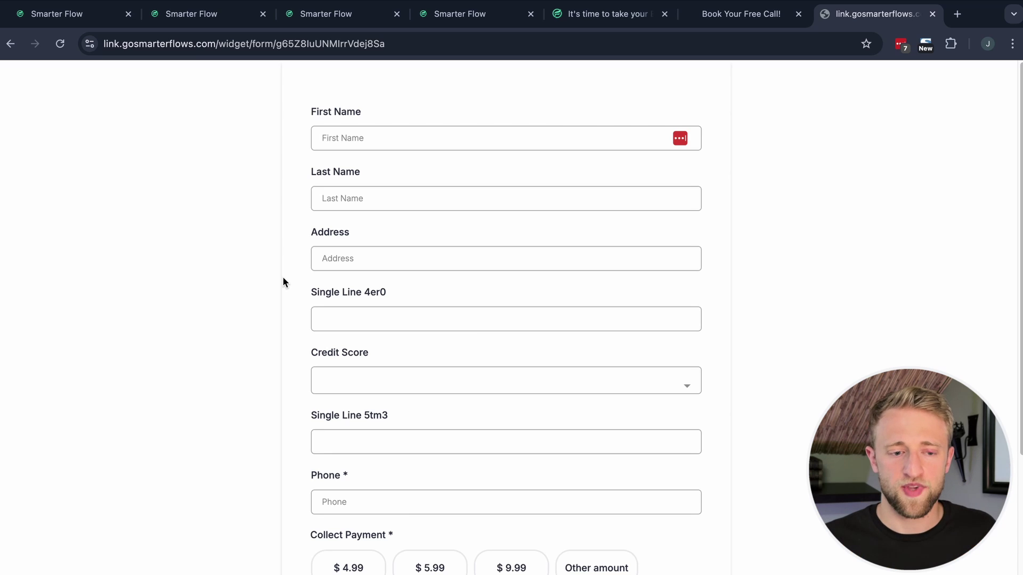
Step: Review the live form's fields from First Name to the submit button, toggling the SMS consent checkbox on and off
{"action": "scroll", "coordinate": [282, 276], "scroll_direction": "down", "scroll_amount": 5}
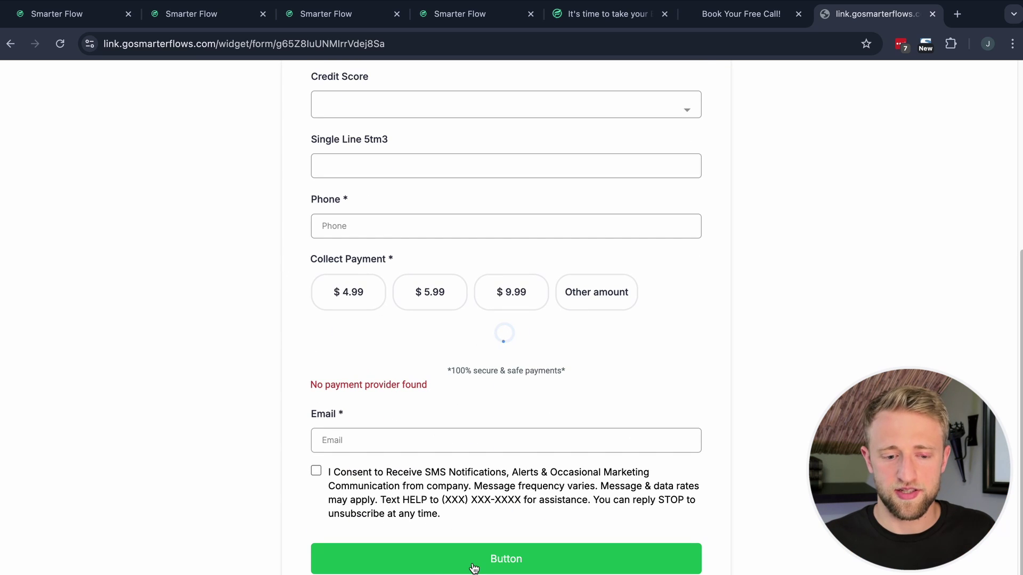
{"action": "left_click", "coordinate": [316, 471]}
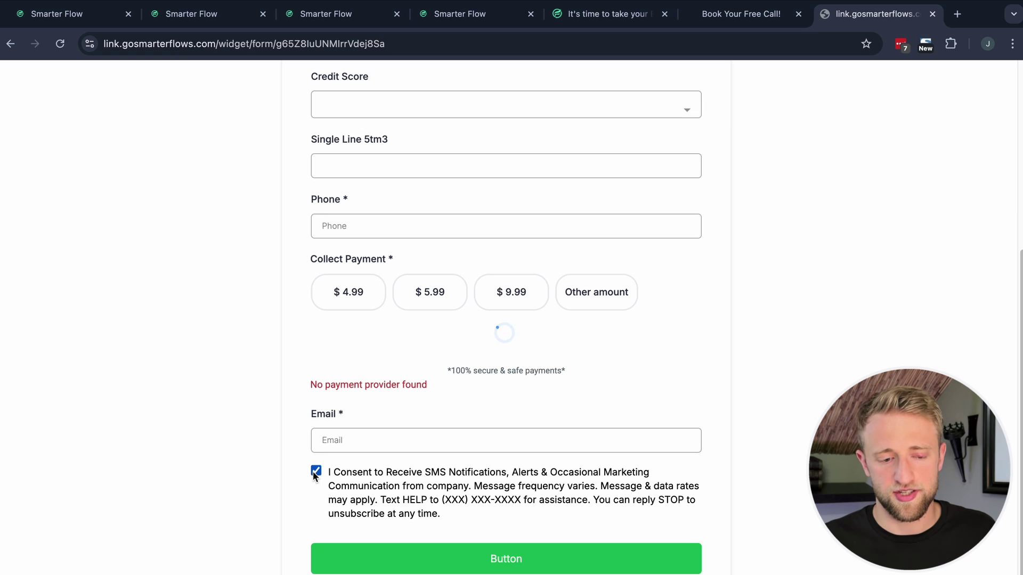
{"action": "left_click", "coordinate": [304, 500]}
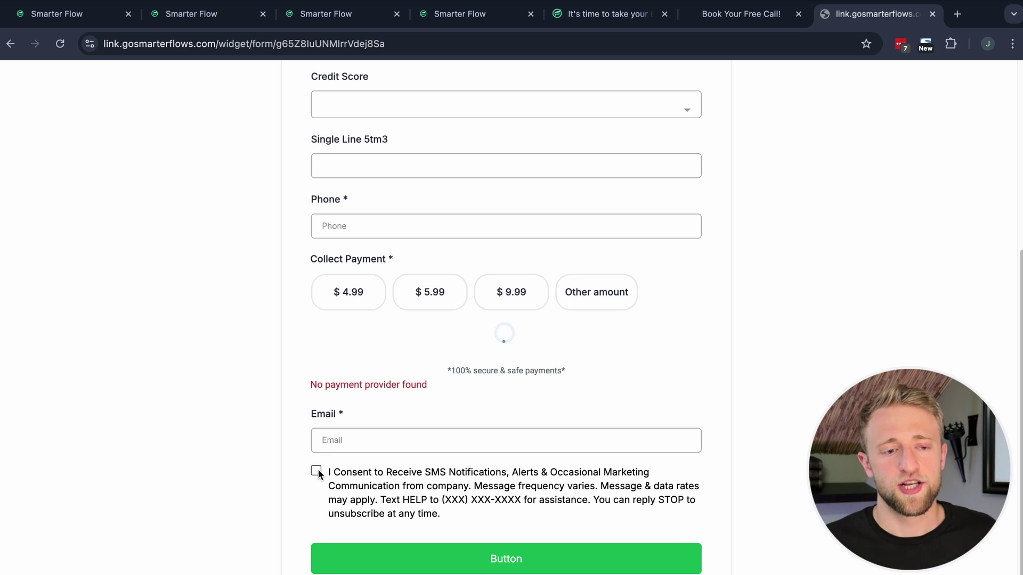
{"action": "scroll", "coordinate": [226, 418], "scroll_direction": "up", "scroll_amount": 3}
{"action": "scroll", "coordinate": [214, 390], "scroll_direction": "up", "scroll_amount": 2}
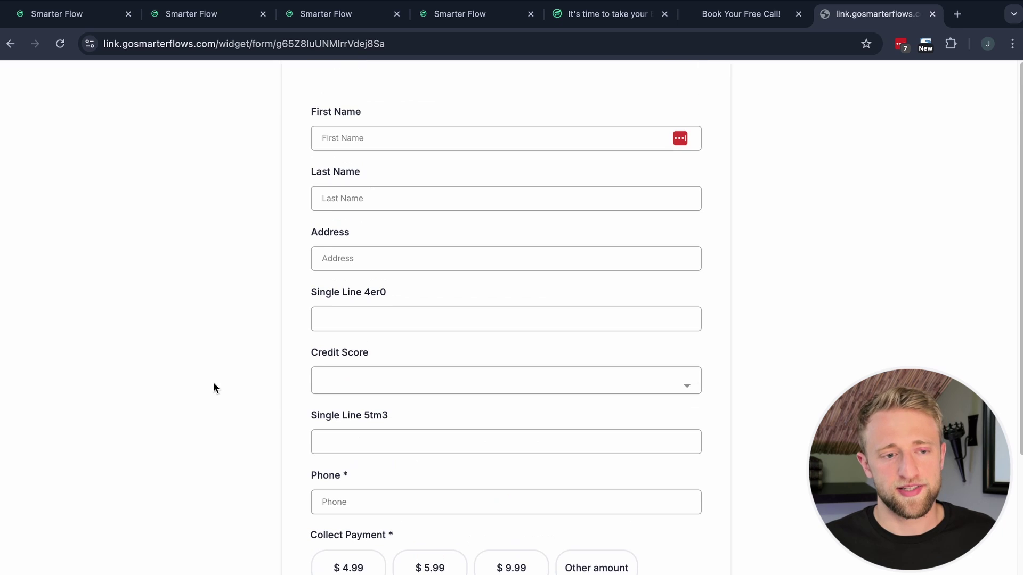
{"action": "scroll", "coordinate": [126, 453], "scroll_direction": "down", "scroll_amount": 5}
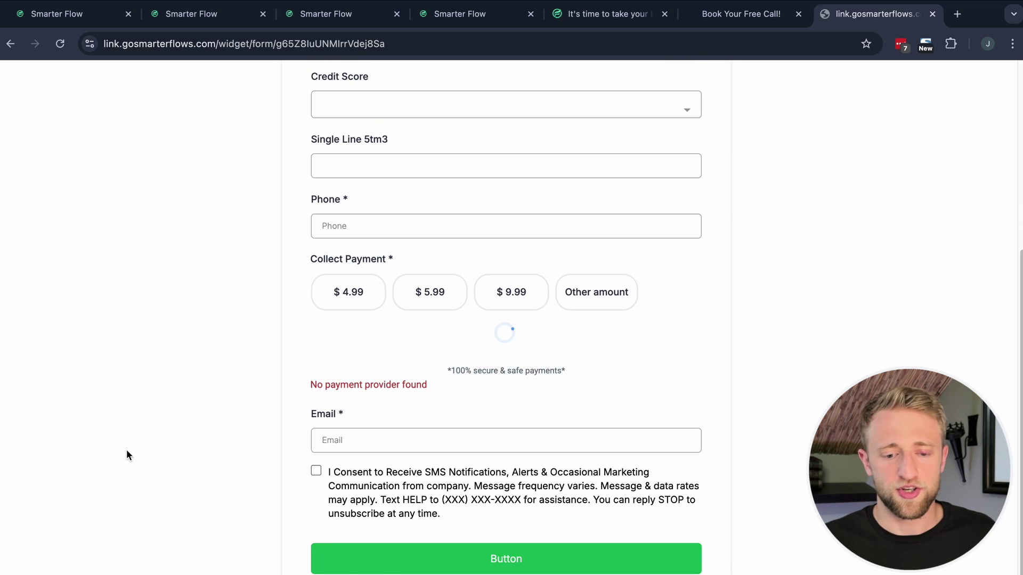
{"action": "scroll", "coordinate": [804, 119], "scroll_direction": "up", "scroll_amount": 5}
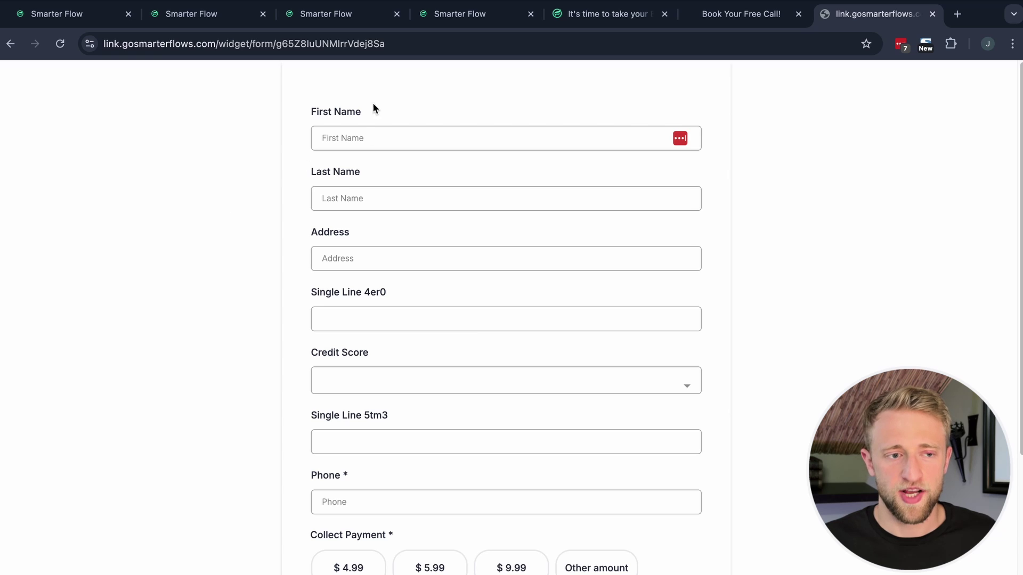
Step: Return to the form builder, finish the integration options, save My Special Form, and go back to the forms list
{"action": "left_click", "coordinate": [87, 20]}
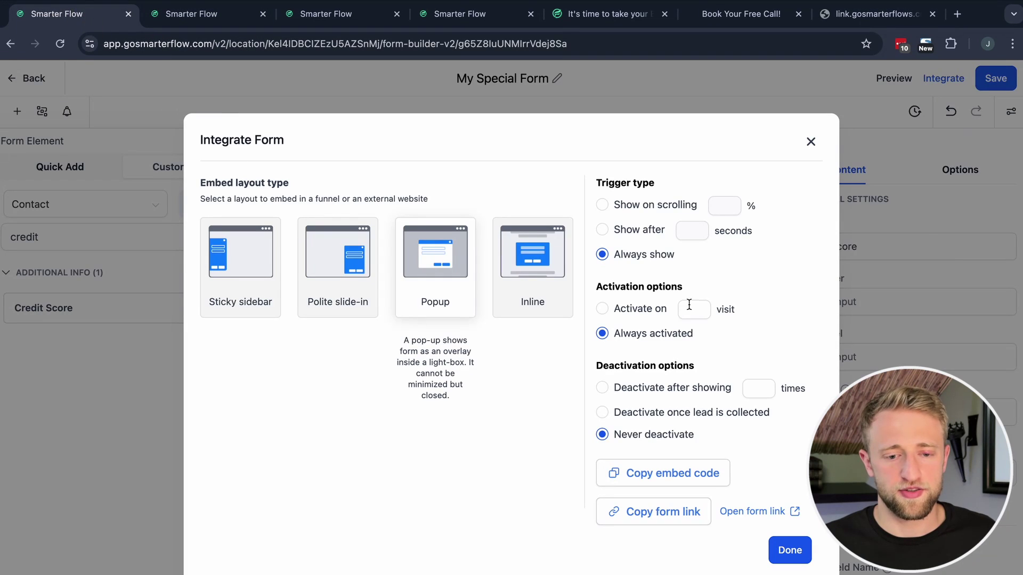
{"action": "left_click", "coordinate": [787, 551]}
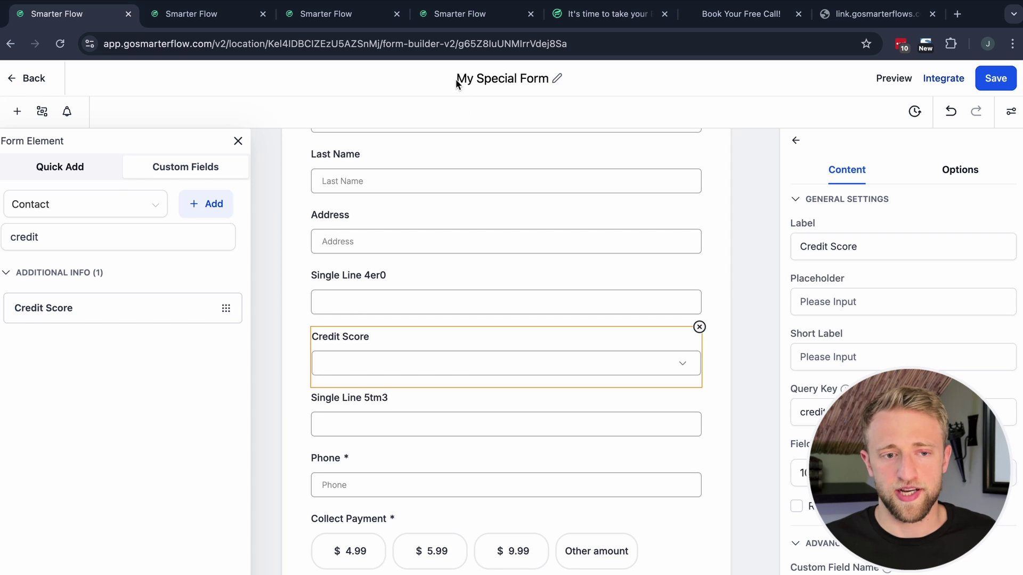
{"action": "left_click", "coordinate": [988, 80]}
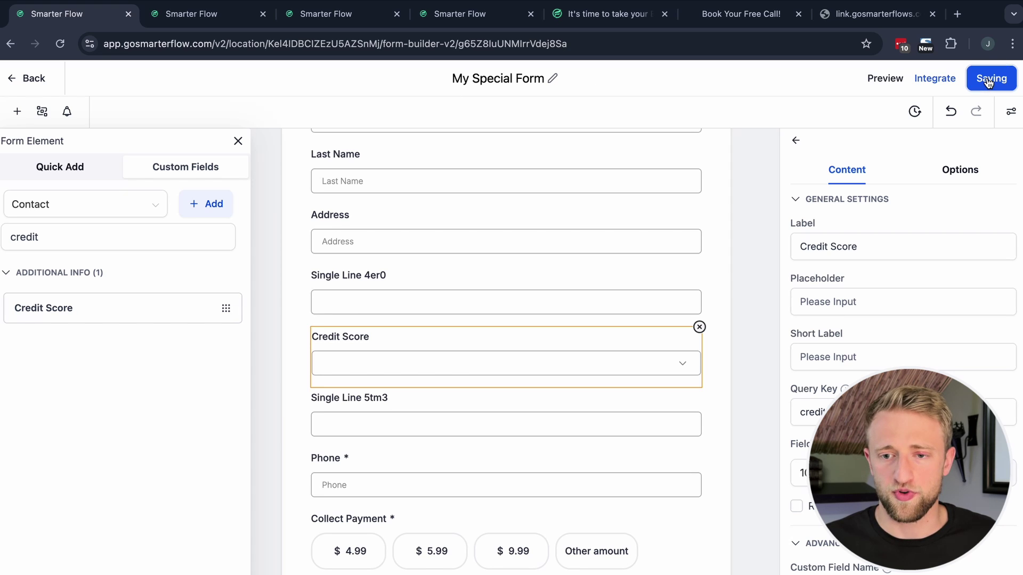
{"action": "left_click", "coordinate": [34, 80]}
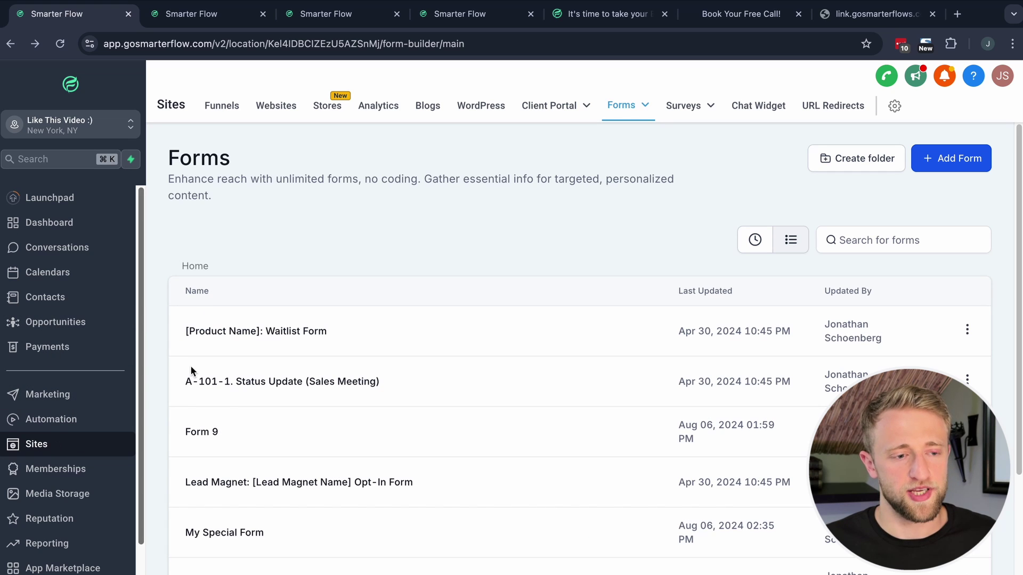
Step: Create a new funnel from the Business Masterclasses template
{"action": "left_click", "coordinate": [222, 106]}
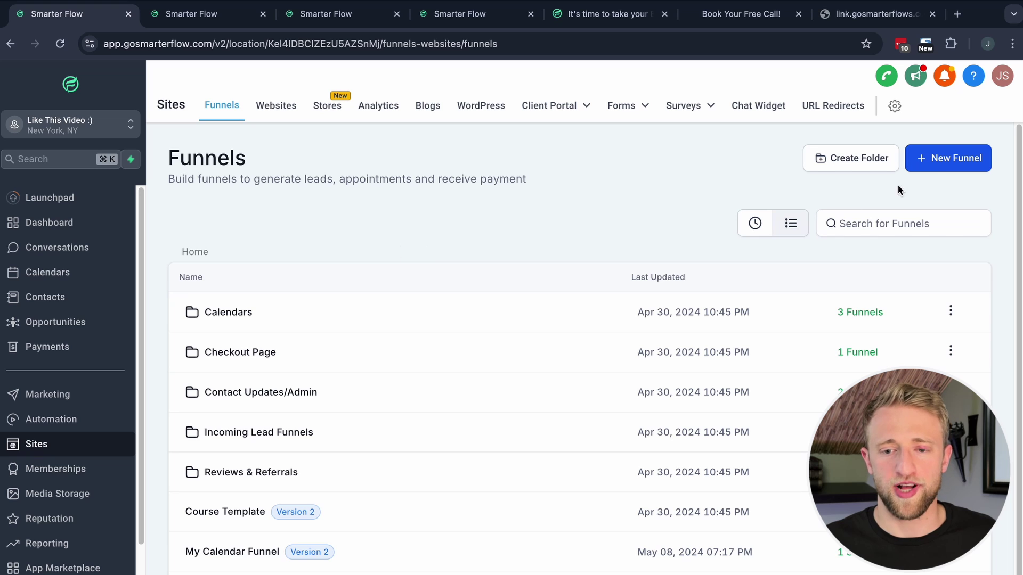
{"action": "left_click", "coordinate": [932, 159]}
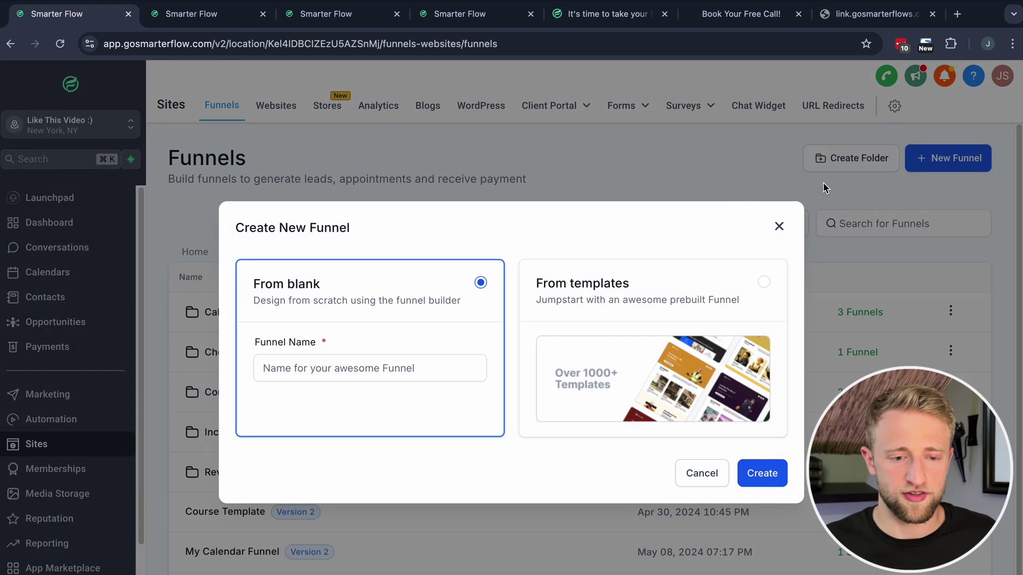
{"action": "left_click", "coordinate": [763, 283]}
{"action": "left_click", "coordinate": [763, 474]}
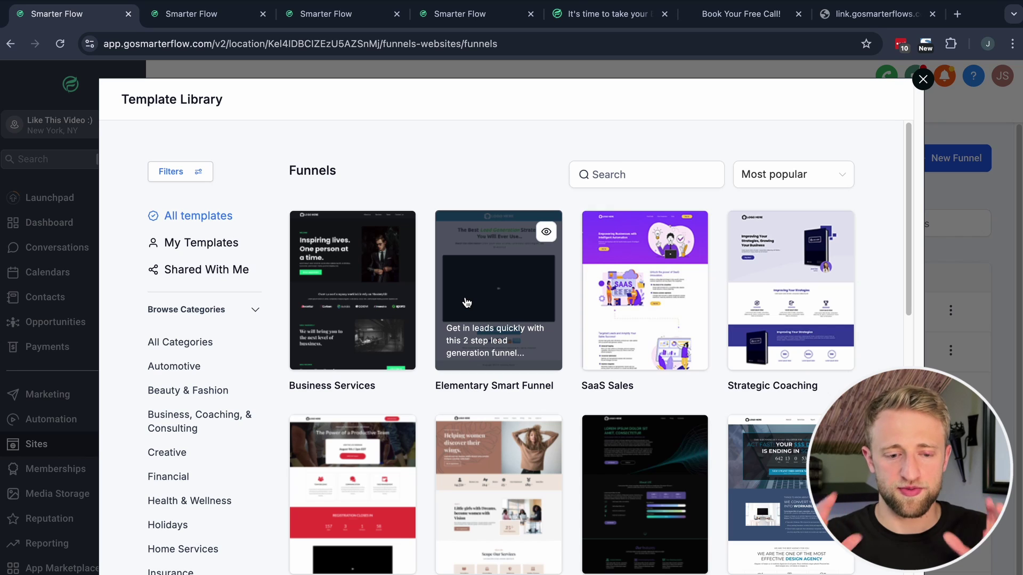
{"action": "scroll", "coordinate": [474, 319], "scroll_direction": "down", "scroll_amount": 2}
{"action": "scroll", "coordinate": [474, 322], "scroll_direction": "down", "scroll_amount": 2}
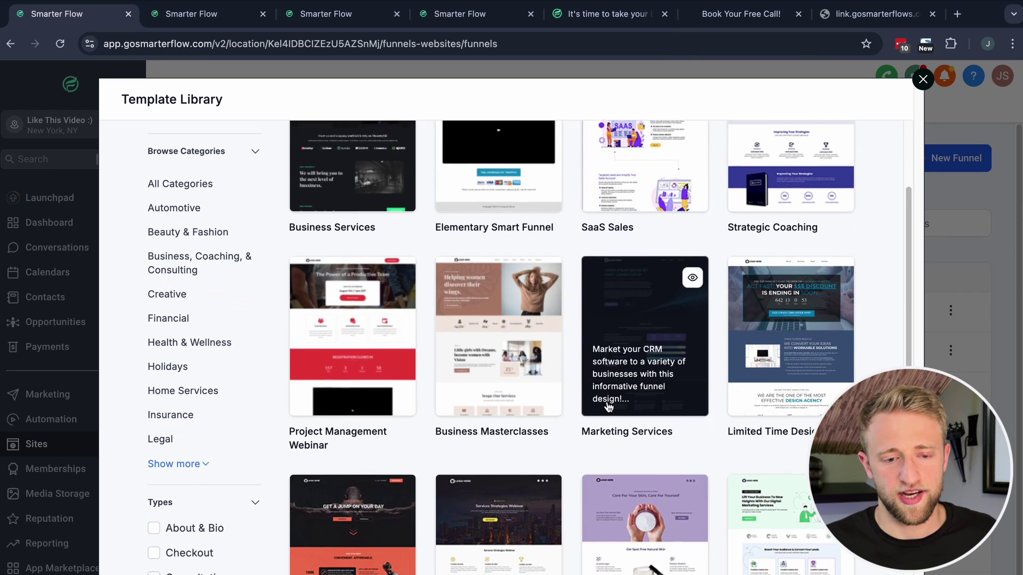
{"action": "left_click", "coordinate": [499, 317]}
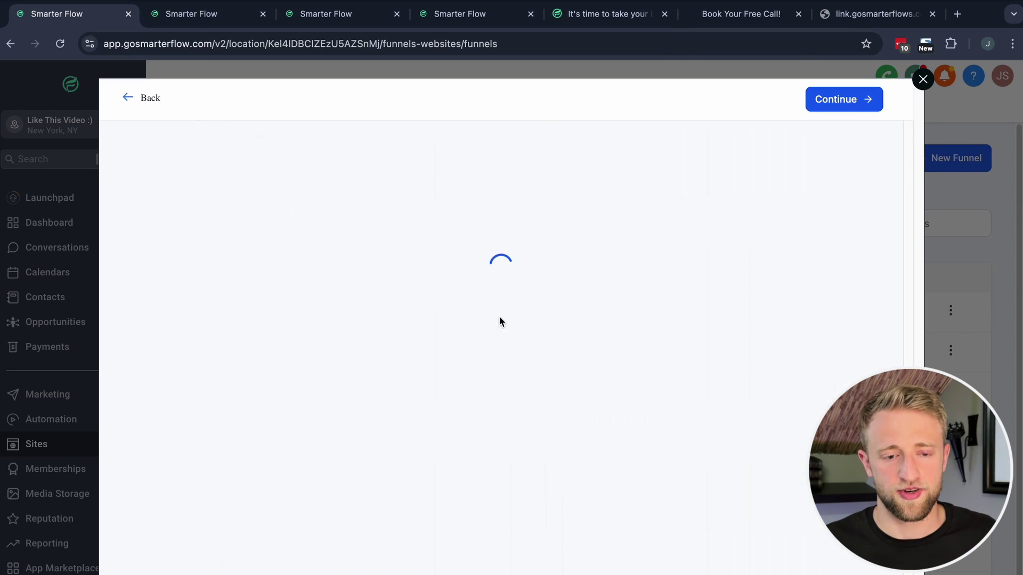
{"action": "left_click", "coordinate": [834, 102]}
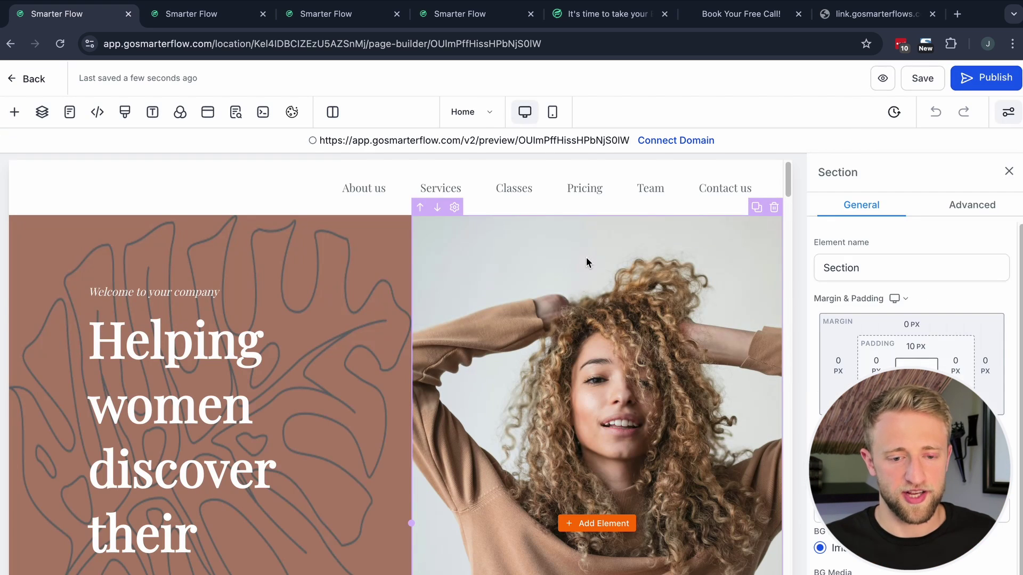
Step: Add a Form element to the hero section's second column, over the woman's photo, on the funnel's Home page
{"action": "scroll", "coordinate": [565, 258], "scroll_direction": "down", "scroll_amount": 3}
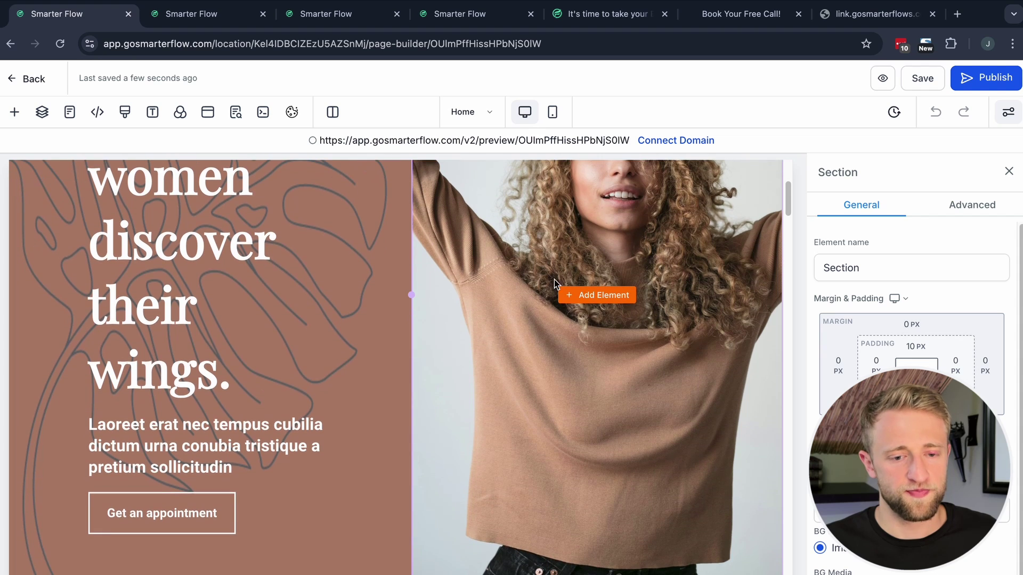
{"action": "scroll", "coordinate": [554, 378], "scroll_direction": "up", "scroll_amount": 2}
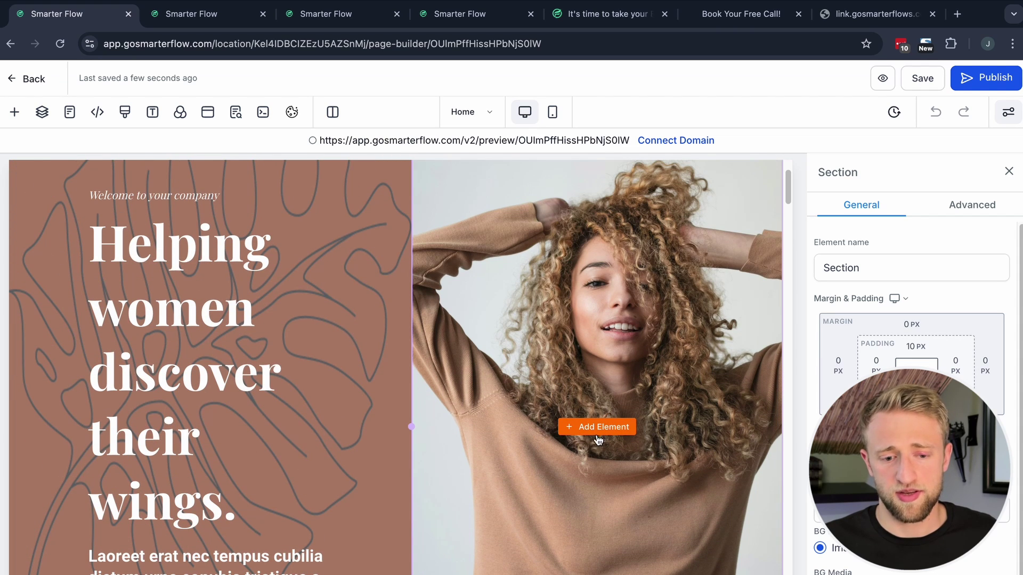
{"action": "scroll", "coordinate": [583, 414], "scroll_direction": "down", "scroll_amount": 2}
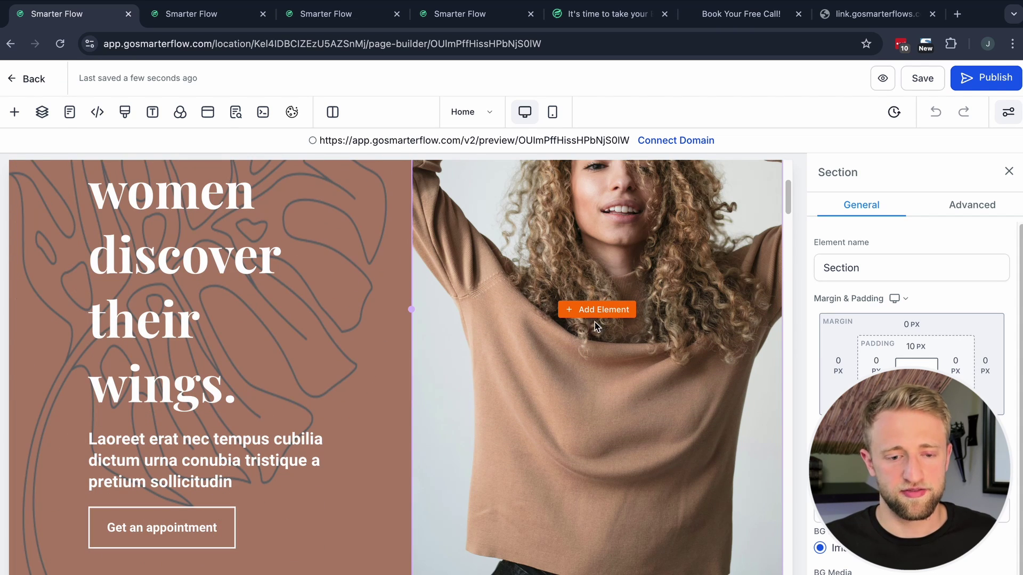
{"action": "scroll", "coordinate": [393, 402], "scroll_direction": "down", "scroll_amount": 3}
{"action": "scroll", "coordinate": [456, 388], "scroll_direction": "up", "scroll_amount": 5}
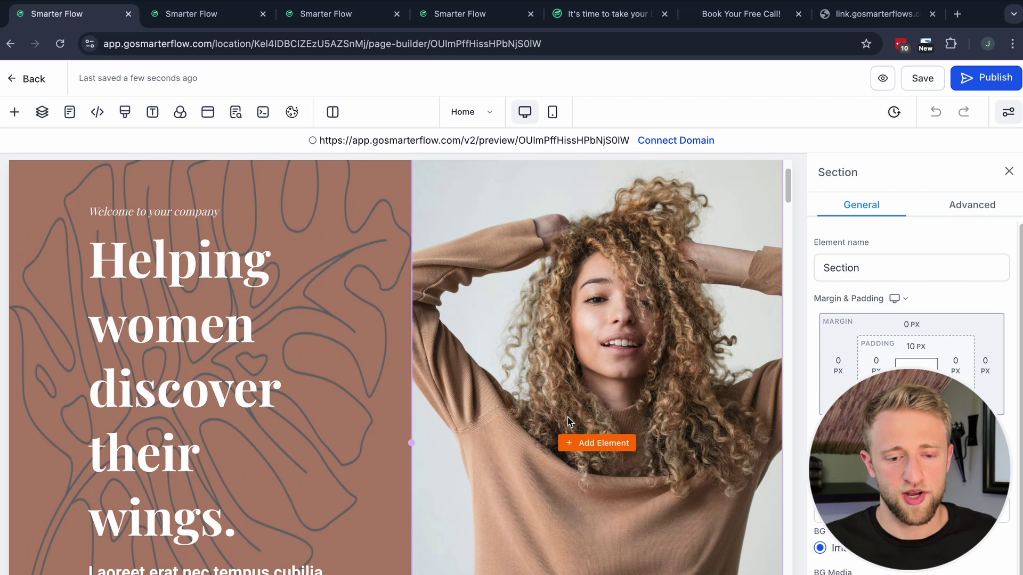
{"action": "left_click", "coordinate": [619, 451]}
{"action": "left_click", "coordinate": [232, 219]}
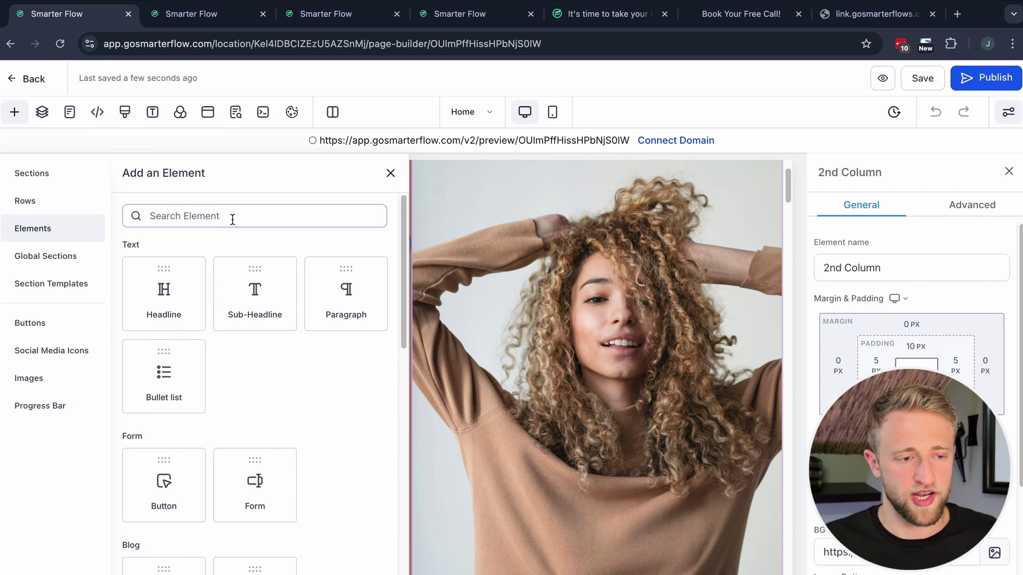
{"action": "type", "text": "form"}
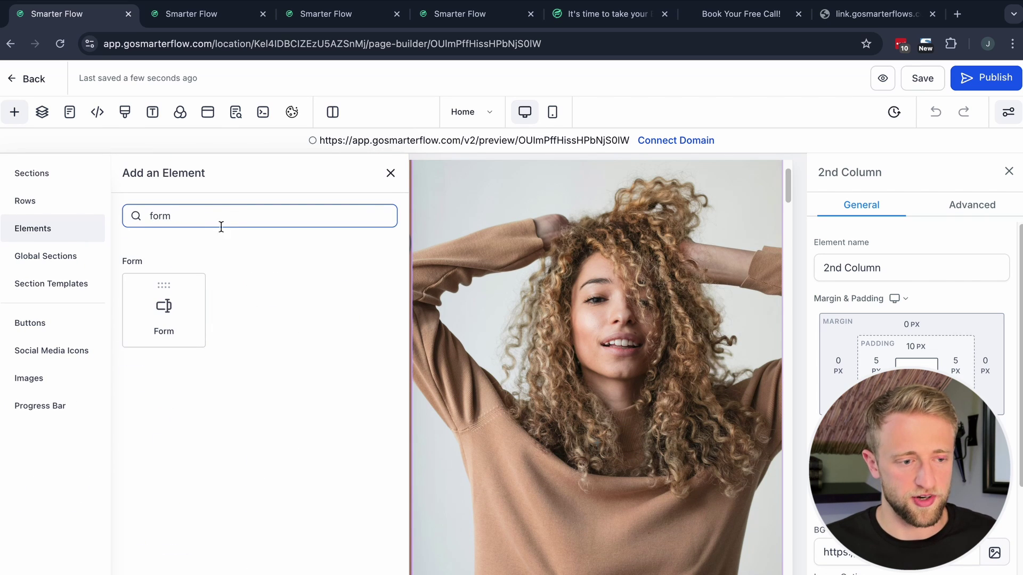
{"action": "left_click", "coordinate": [142, 302]}
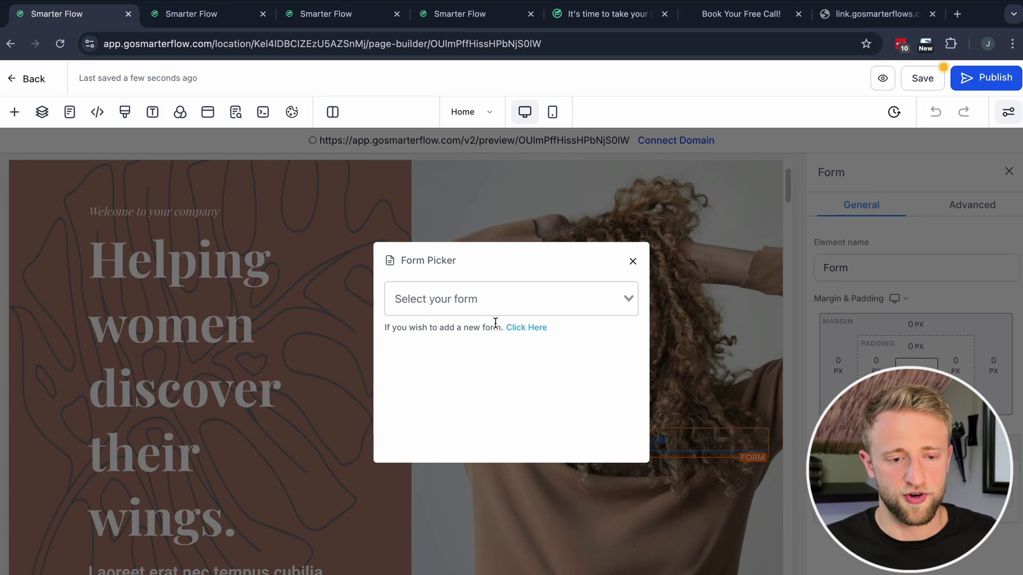
Step: Choose My Special Form for the new Form element and check how it fits the hero section
{"action": "left_click", "coordinate": [499, 305]}
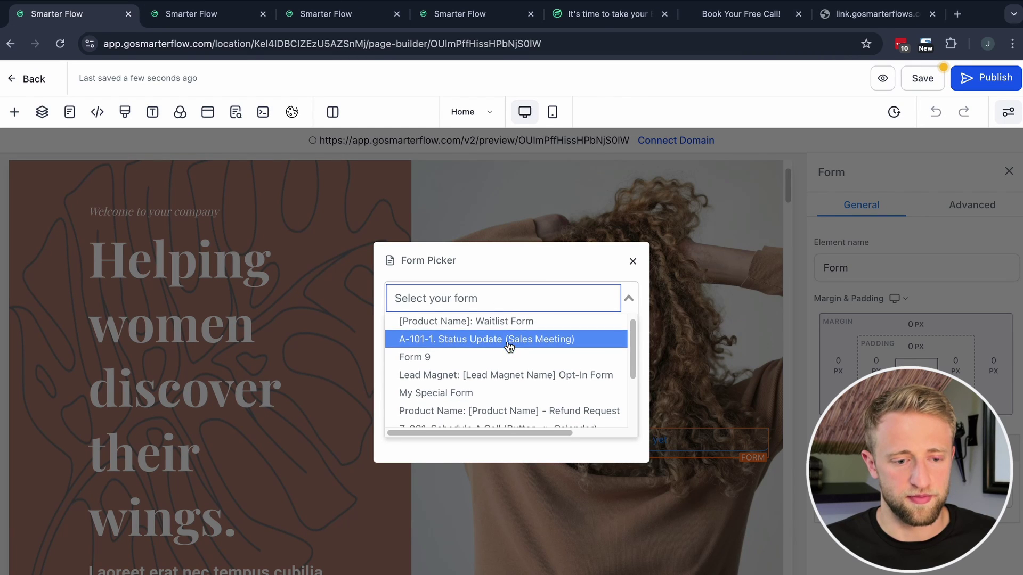
{"action": "scroll", "coordinate": [509, 349], "scroll_direction": "down", "scroll_amount": 1}
{"action": "left_click", "coordinate": [462, 372]}
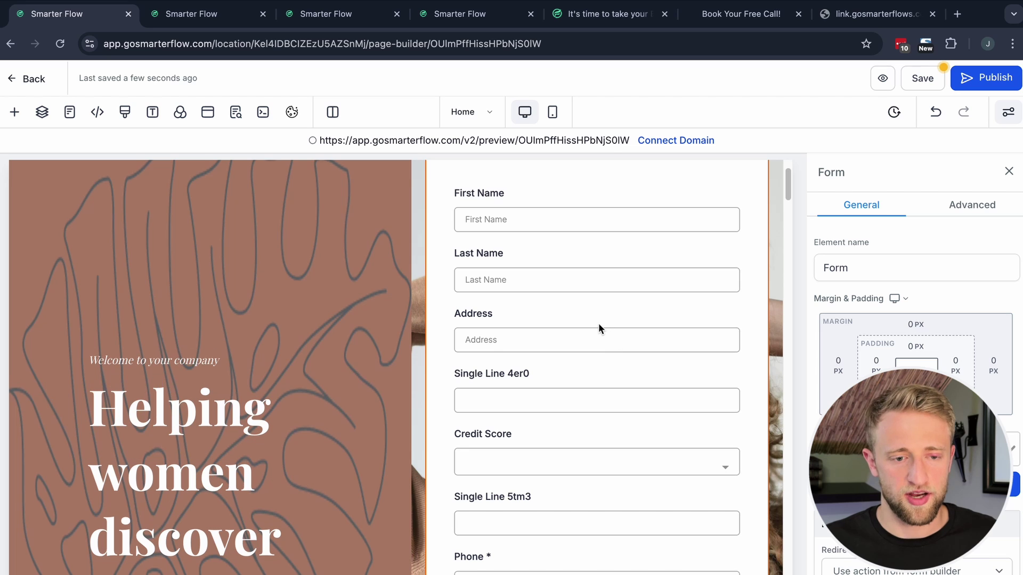
{"action": "scroll", "coordinate": [283, 360], "scroll_direction": "down", "scroll_amount": 4}
{"action": "scroll", "coordinate": [160, 312], "scroll_direction": "down", "scroll_amount": 5}
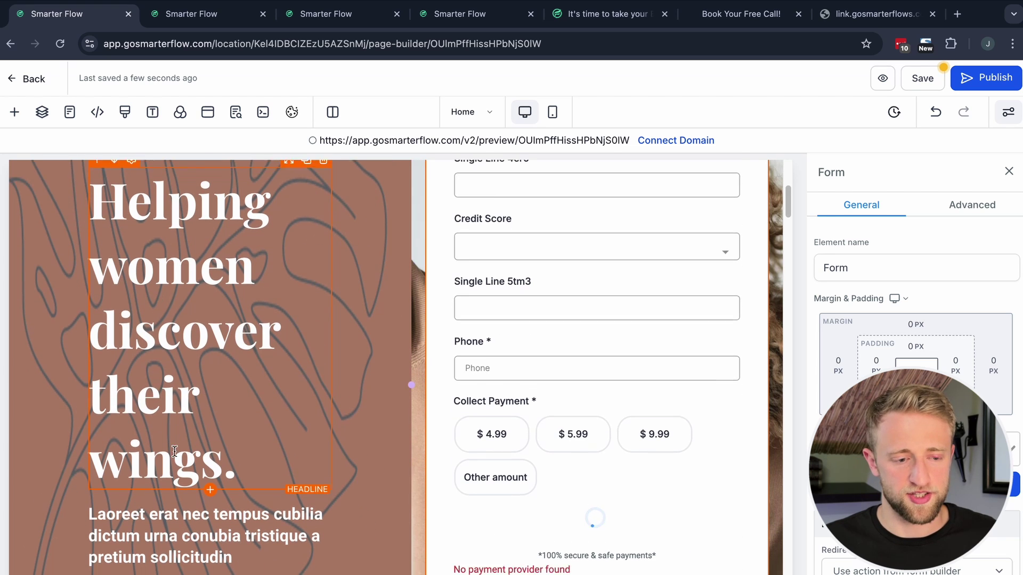
Step: Review the embedded My Special Form in the hero section, from the First Name field through payment options to the submit button
{"action": "scroll", "coordinate": [468, 453], "scroll_direction": "up", "scroll_amount": 10}
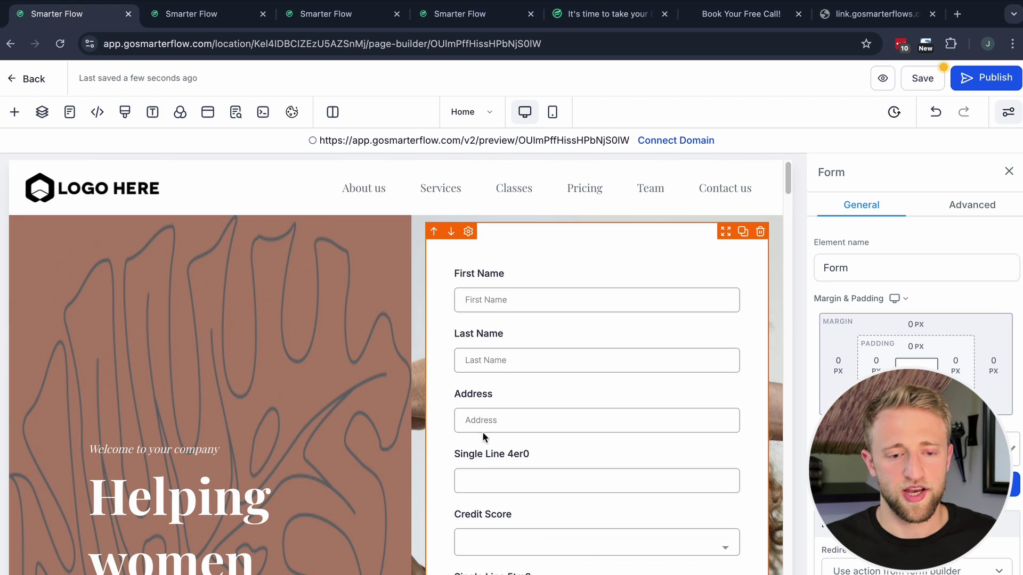
{"action": "scroll", "coordinate": [624, 383], "scroll_direction": "down", "scroll_amount": 6}
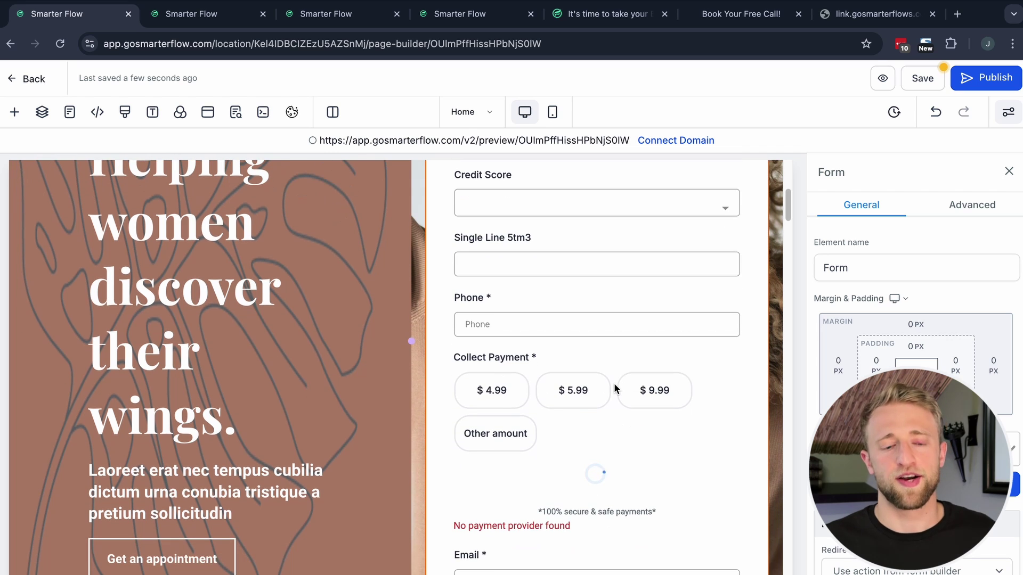
{"action": "scroll", "coordinate": [600, 362], "scroll_direction": "up", "scroll_amount": 3}
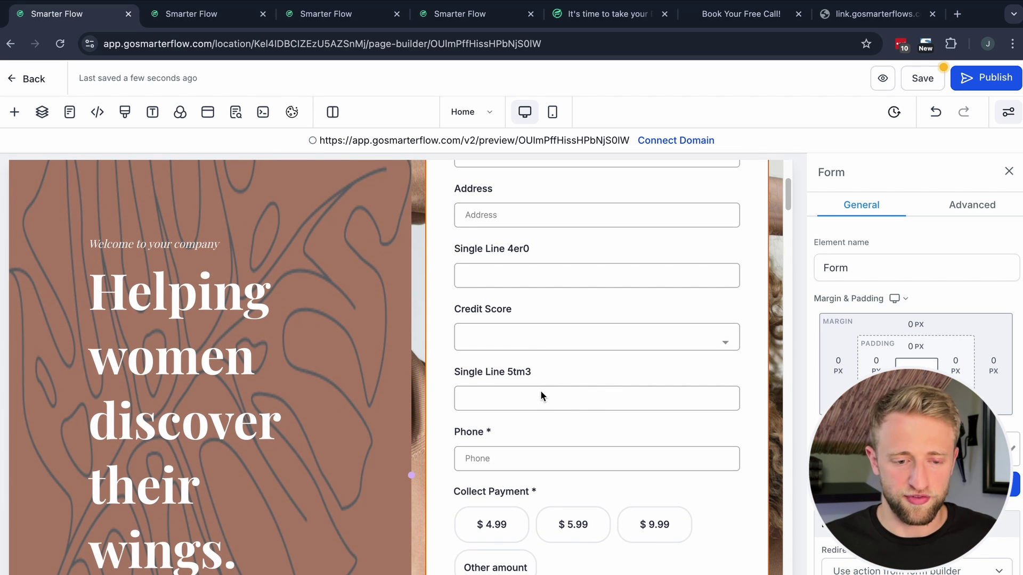
{"action": "scroll", "coordinate": [560, 403], "scroll_direction": "down", "scroll_amount": 3}
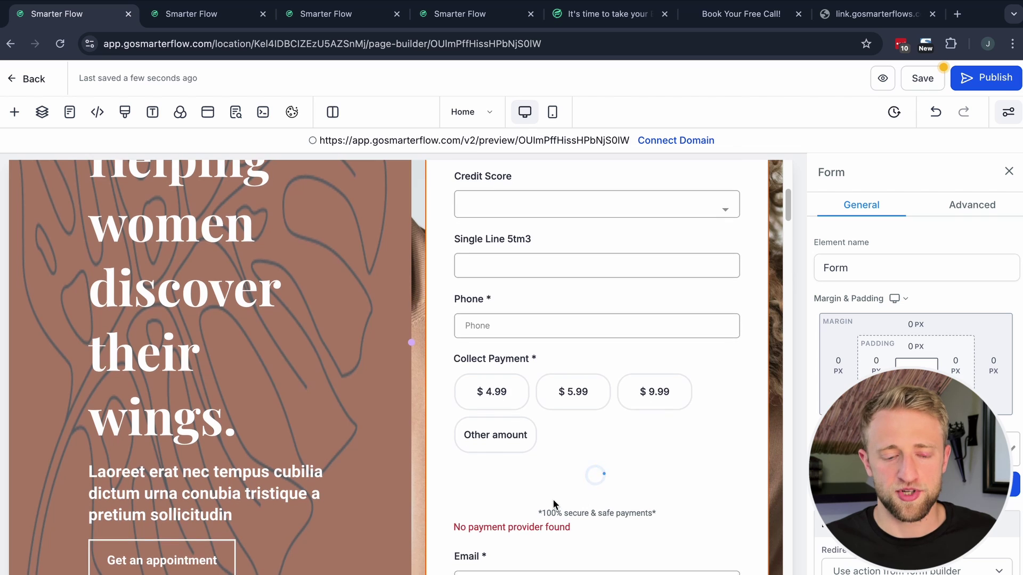
{"action": "scroll", "coordinate": [552, 490], "scroll_direction": "up", "scroll_amount": 6}
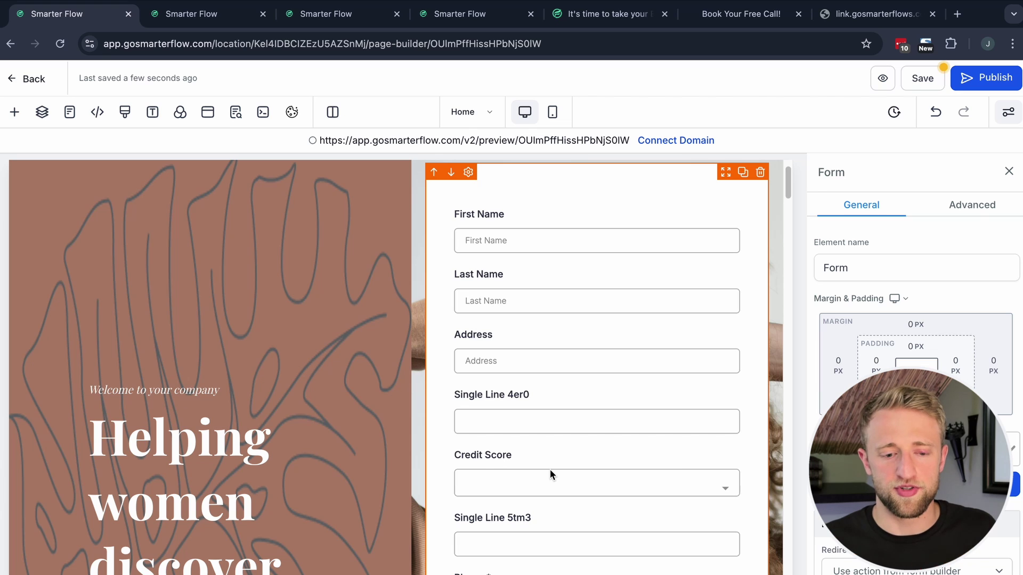
{"action": "scroll", "coordinate": [550, 473], "scroll_direction": "down", "scroll_amount": 4}
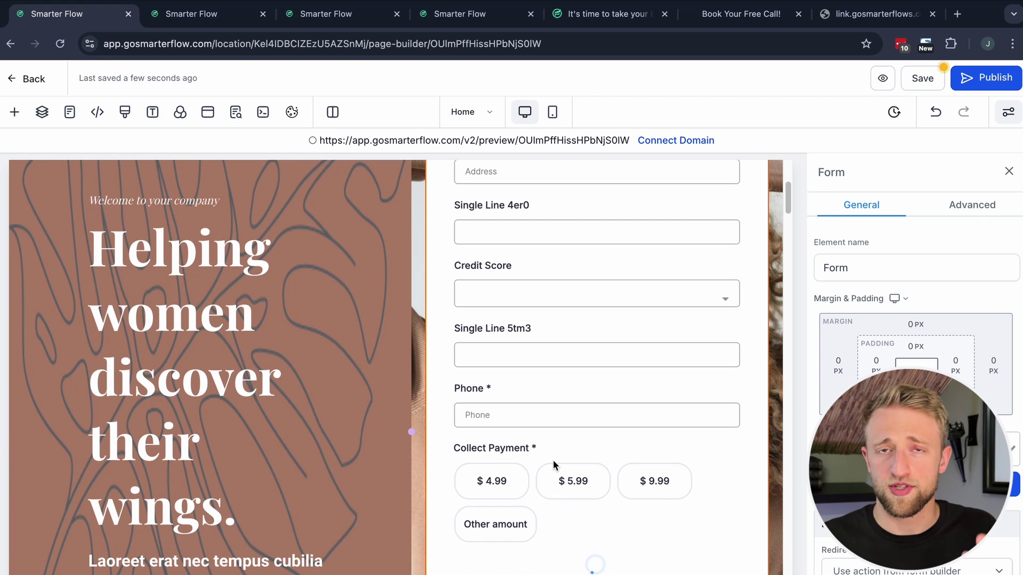
{"action": "scroll", "coordinate": [553, 460], "scroll_direction": "down", "scroll_amount": 3}
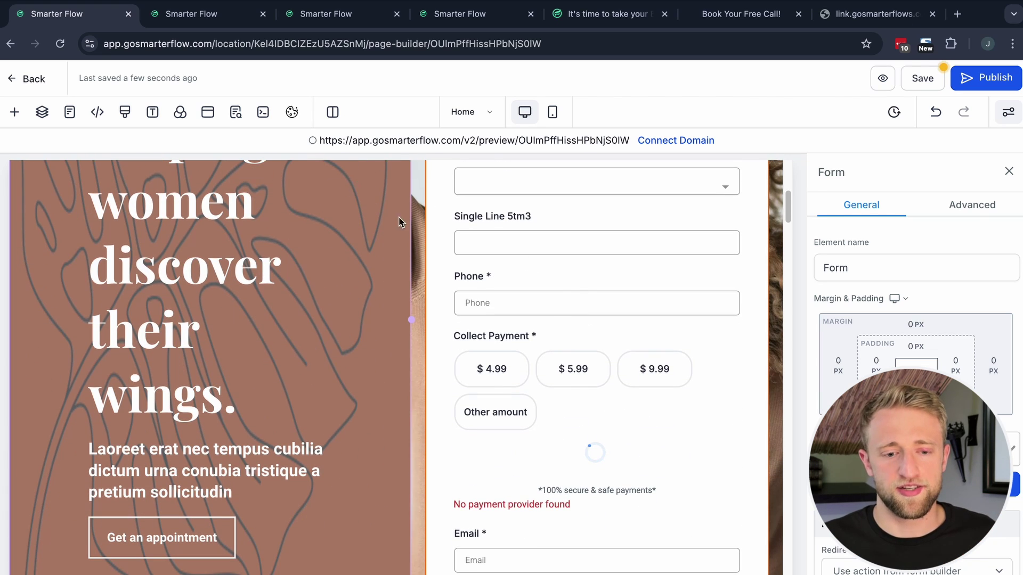
{"action": "scroll", "coordinate": [592, 320], "scroll_direction": "down", "scroll_amount": 5}
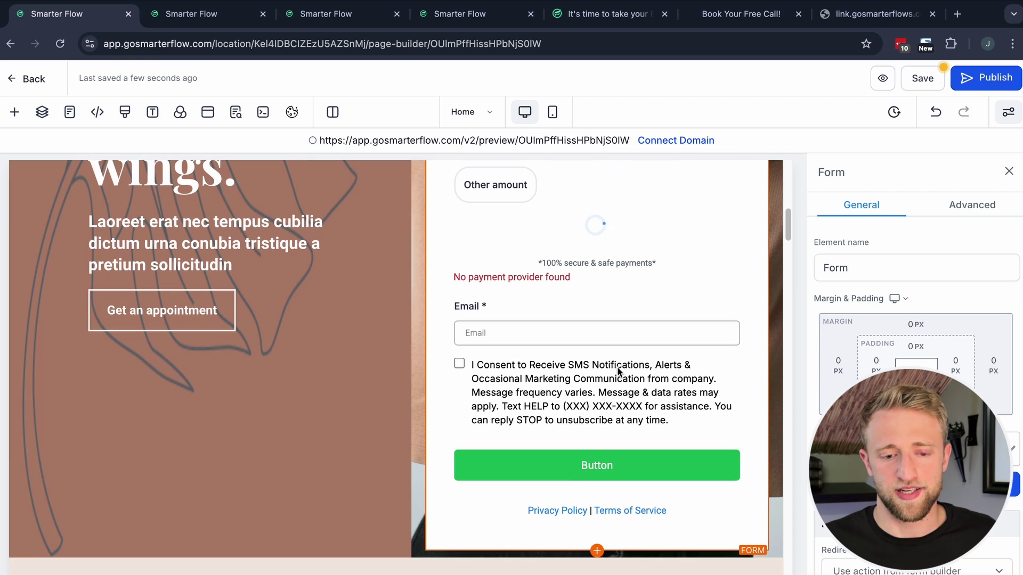
Step: Examine the funnel page's preview link above the canvas and the option to connect a domain
{"action": "scroll", "coordinate": [569, 389], "scroll_direction": "up", "scroll_amount": 12}
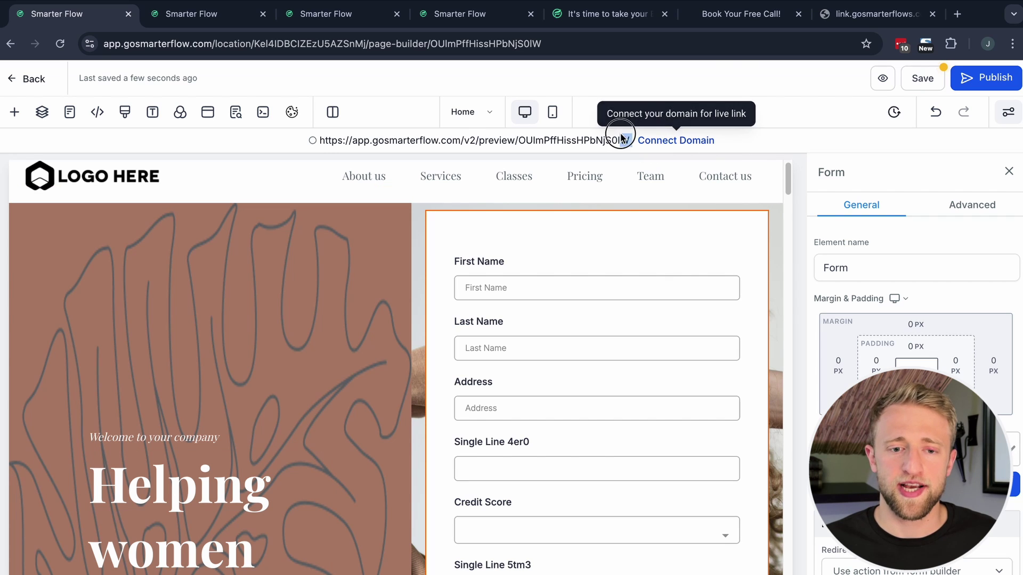
{"action": "triple_click", "coordinate": [350, 151]}
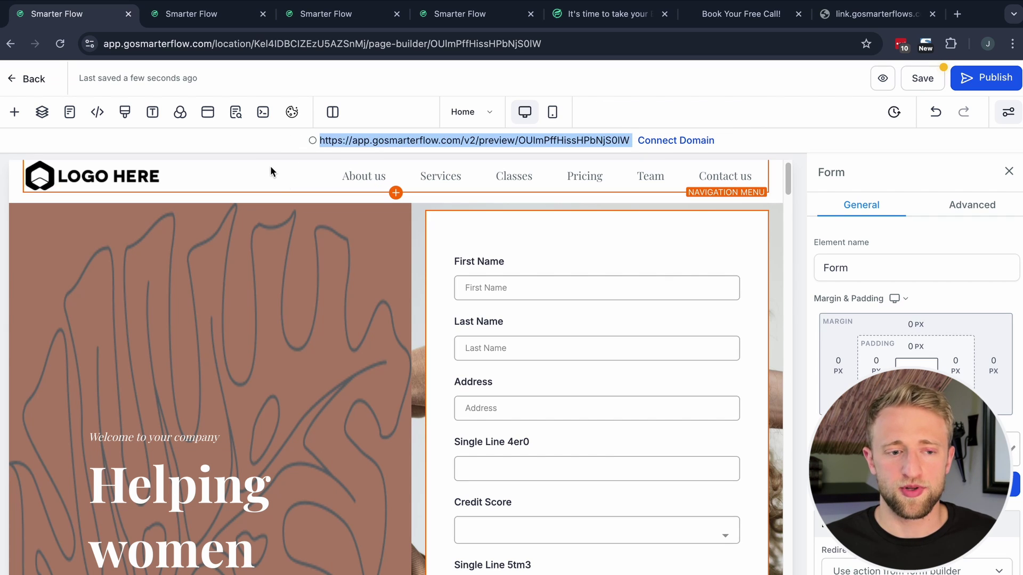
{"action": "left_click", "coordinate": [315, 302]}
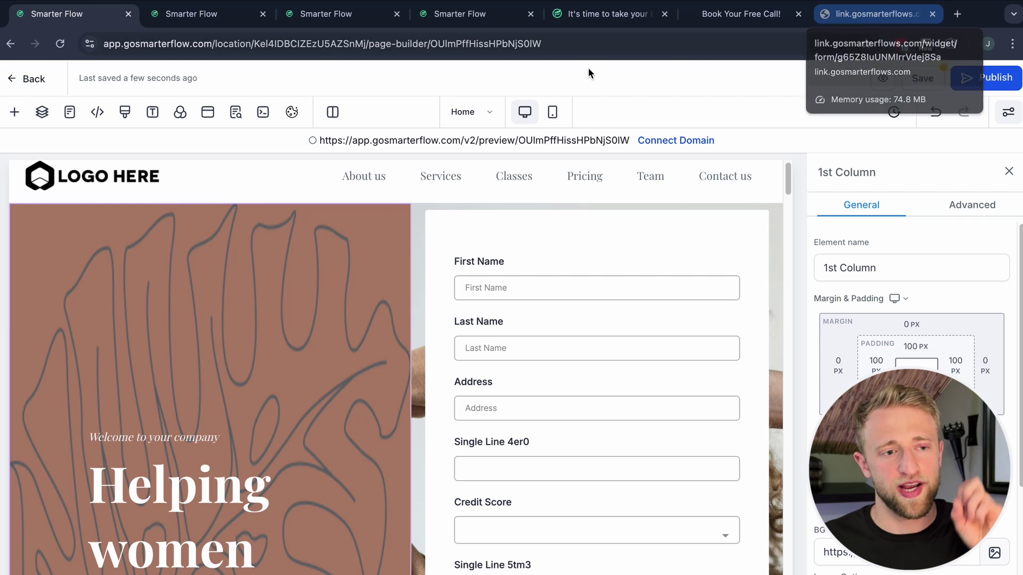
Step: Switch to the form's standalone live page and examine the domain and widget path of its web address
{"action": "left_click", "coordinate": [885, 17]}
{"action": "left_click", "coordinate": [308, 37]}
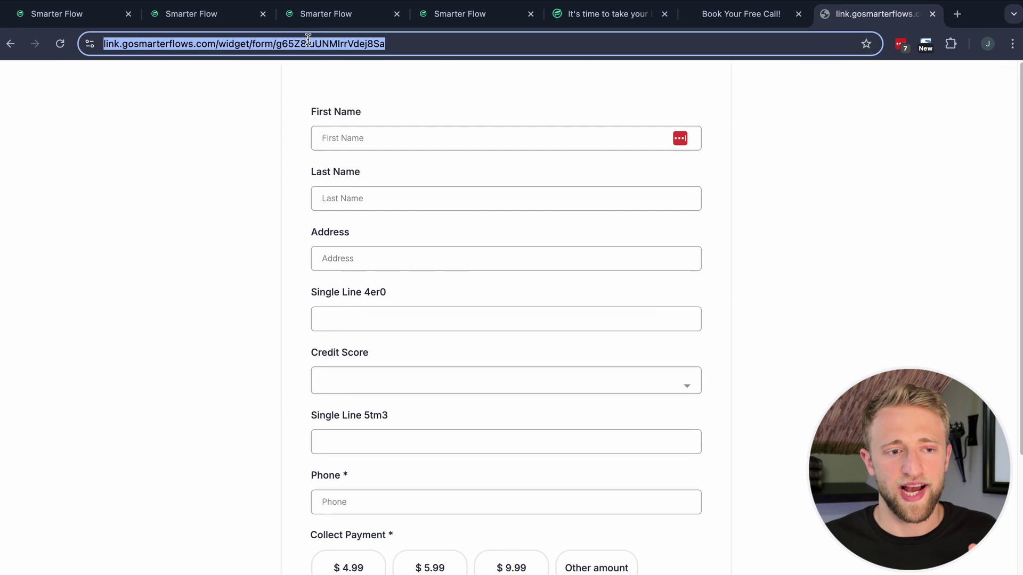
{"action": "left_click", "coordinate": [290, 38]}
{"action": "left_click_drag", "start_coordinate": [435, 41], "coordinate": [241, 43]}
{"action": "left_click", "coordinate": [172, 45]}
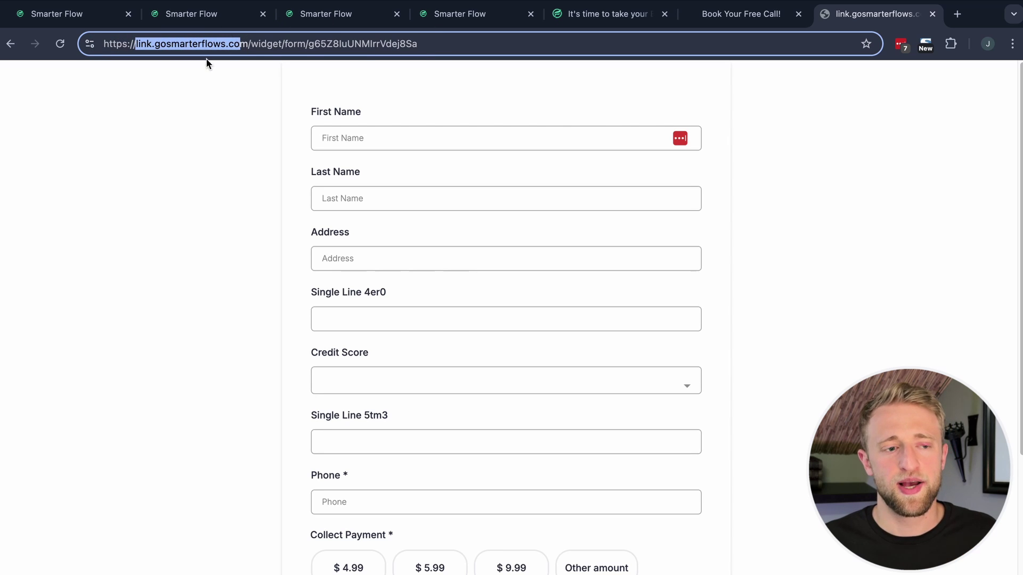
{"action": "key", "text": "End"}
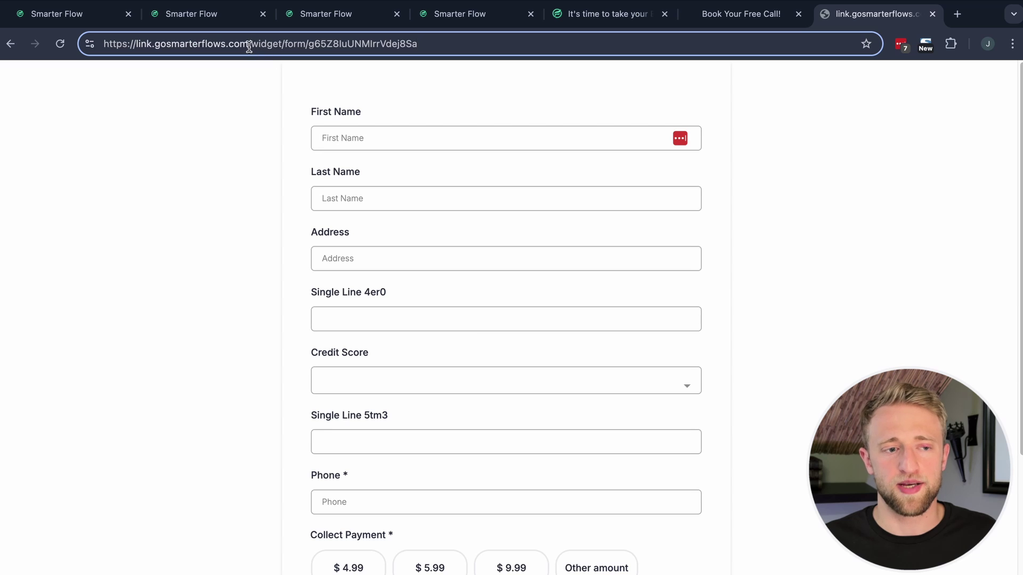
{"action": "left_click_drag", "start_coordinate": [250, 45], "coordinate": [430, 43]}
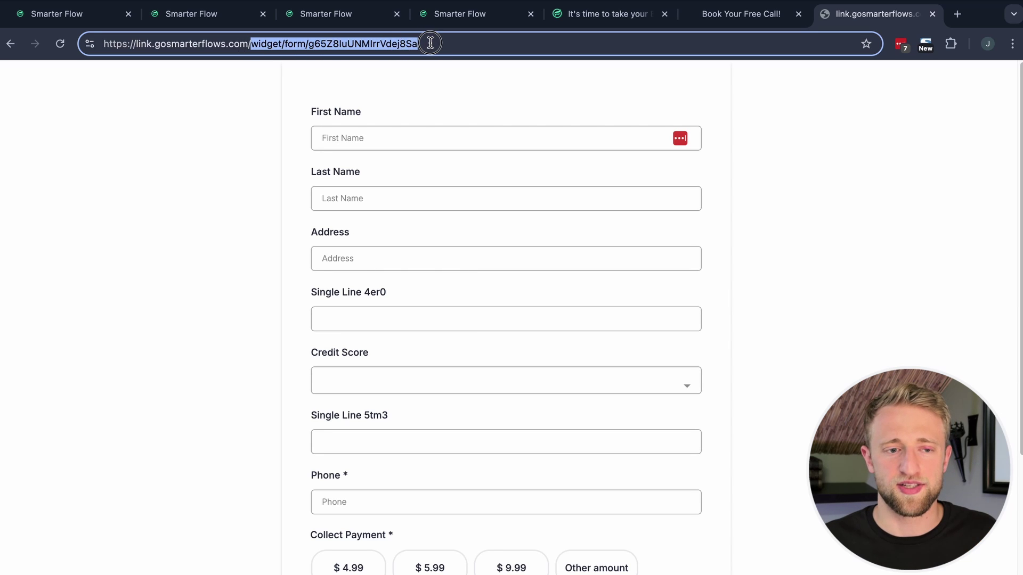
Step: Switch to the Book Your Free Call page and examine its short branded address and its embedded form
{"action": "left_click", "coordinate": [732, 16]}
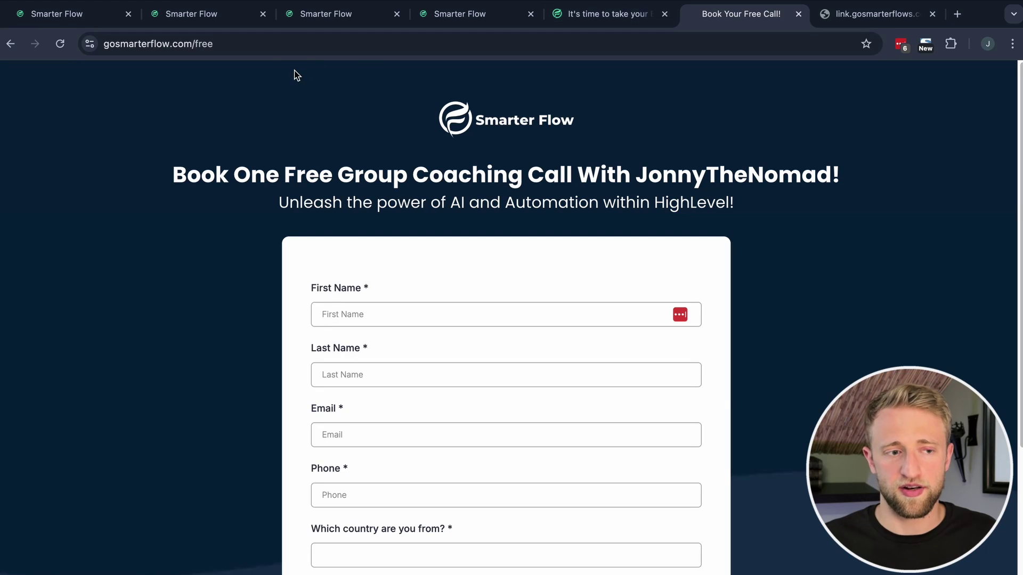
{"action": "left_click", "coordinate": [267, 42]}
{"action": "double_click", "coordinate": [268, 41]}
{"action": "left_click", "coordinate": [298, 40]}
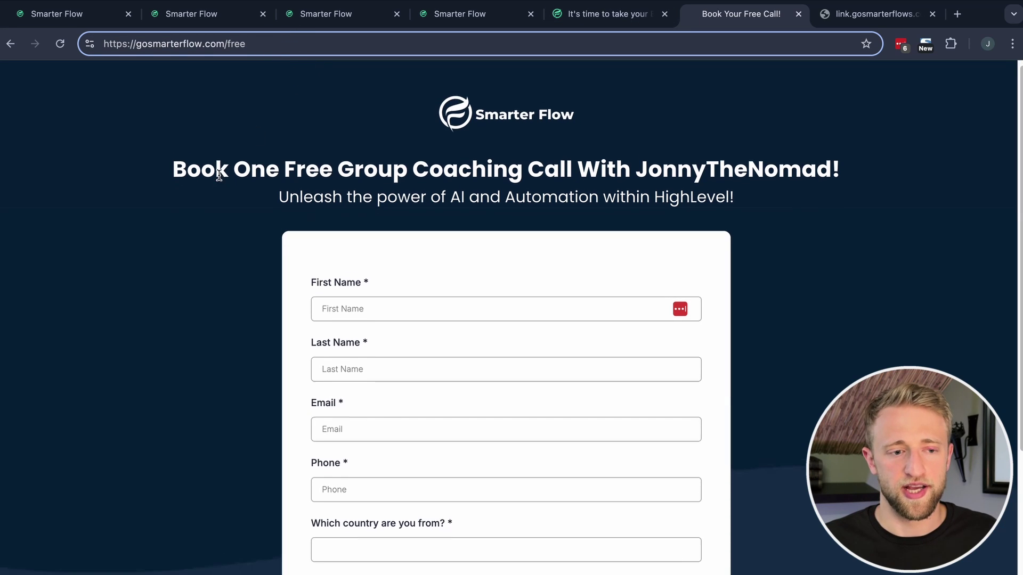
{"action": "scroll", "coordinate": [216, 186], "scroll_direction": "down", "scroll_amount": 1}
{"action": "scroll", "coordinate": [719, 314], "scroll_direction": "down", "scroll_amount": 3}
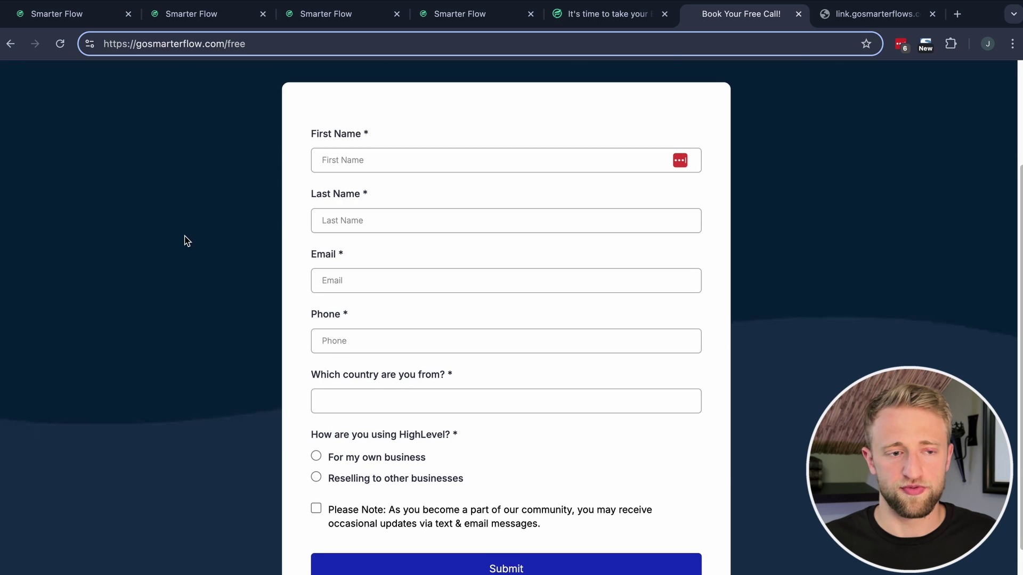
{"action": "scroll", "coordinate": [184, 242], "scroll_direction": "up", "scroll_amount": 3}
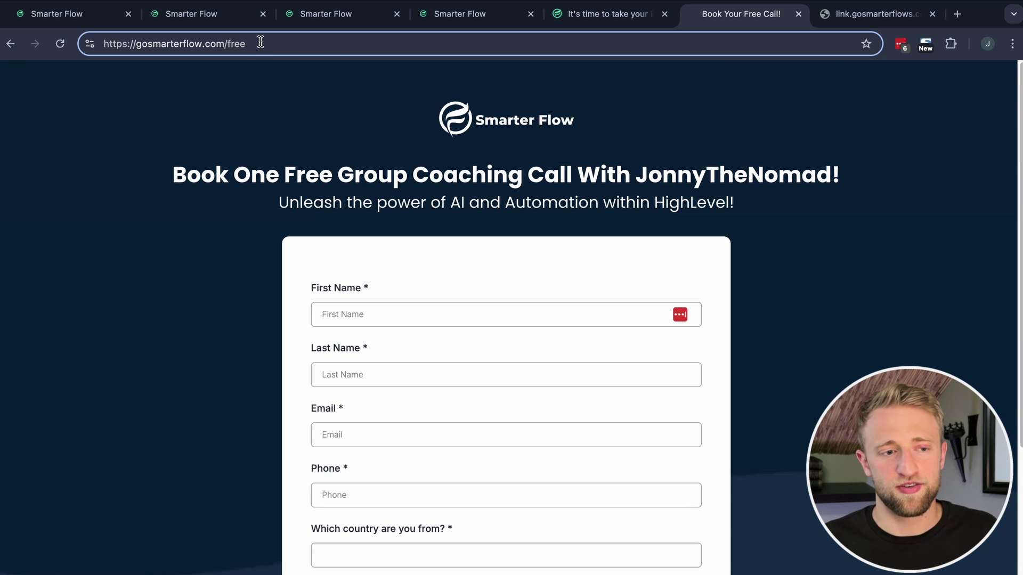
{"action": "left_click_drag", "start_coordinate": [137, 43], "coordinate": [264, 42]}
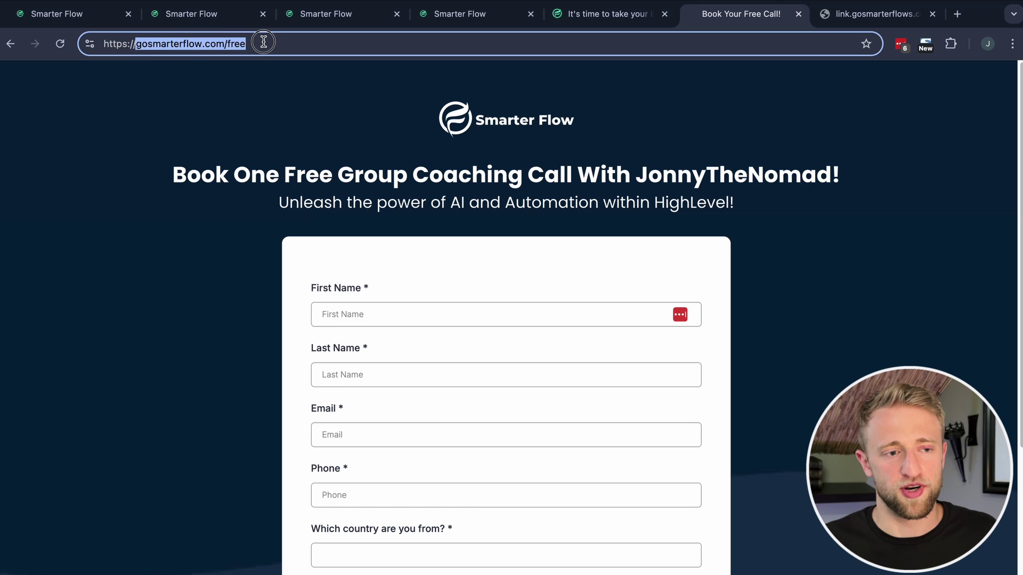
{"action": "left_click", "coordinate": [250, 103]}
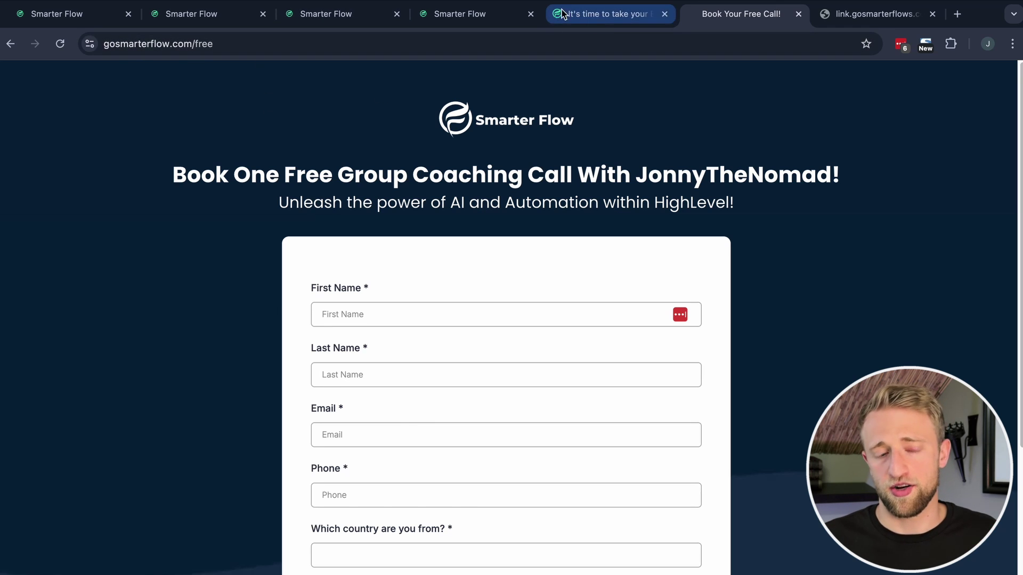
Step: Compare the funnel page in the builder with the standalone form page and the Book Your Free Call page
{"action": "left_click", "coordinate": [91, 16]}
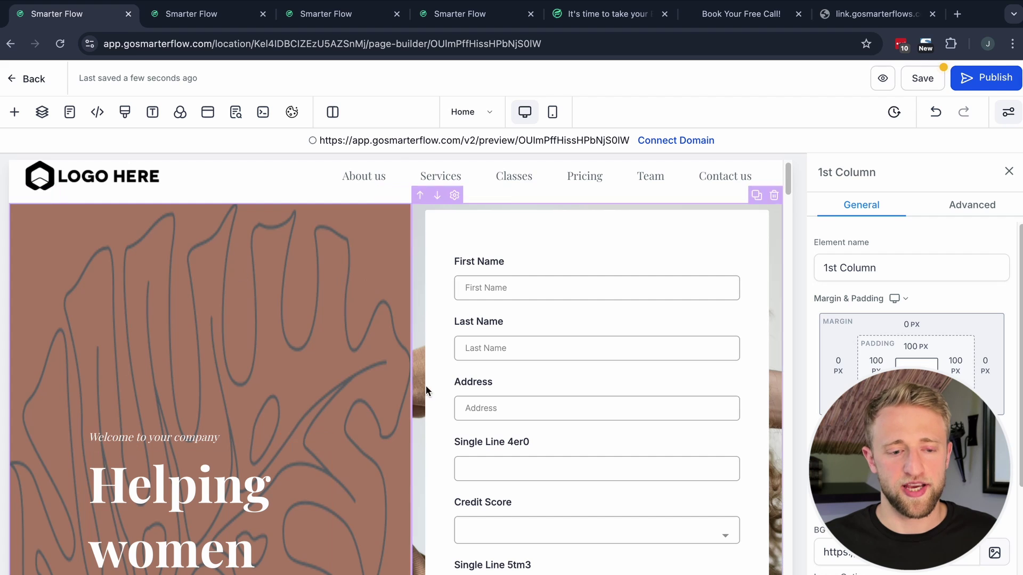
{"action": "left_click", "coordinate": [838, 13]}
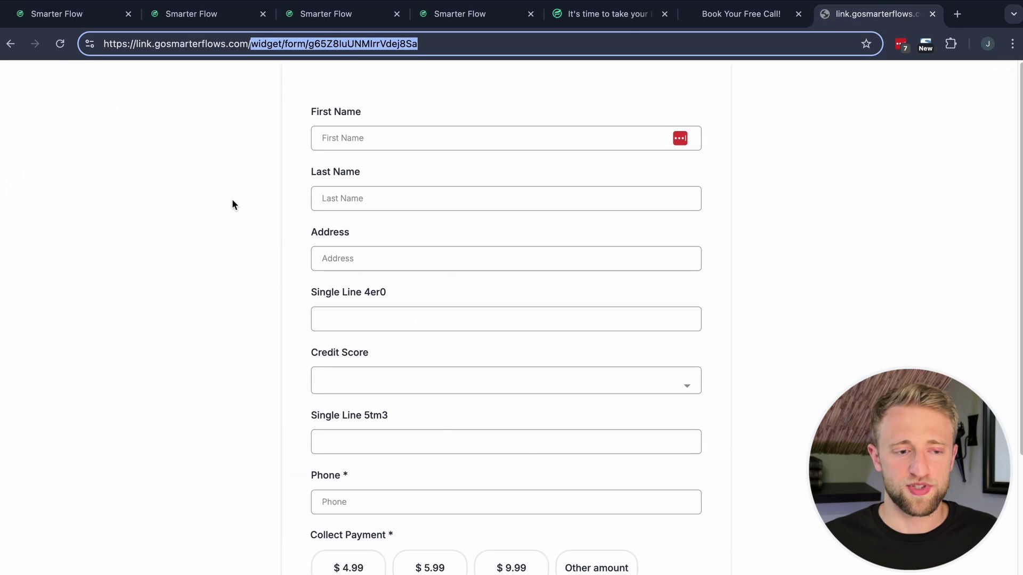
{"action": "left_click", "coordinate": [746, 15]}
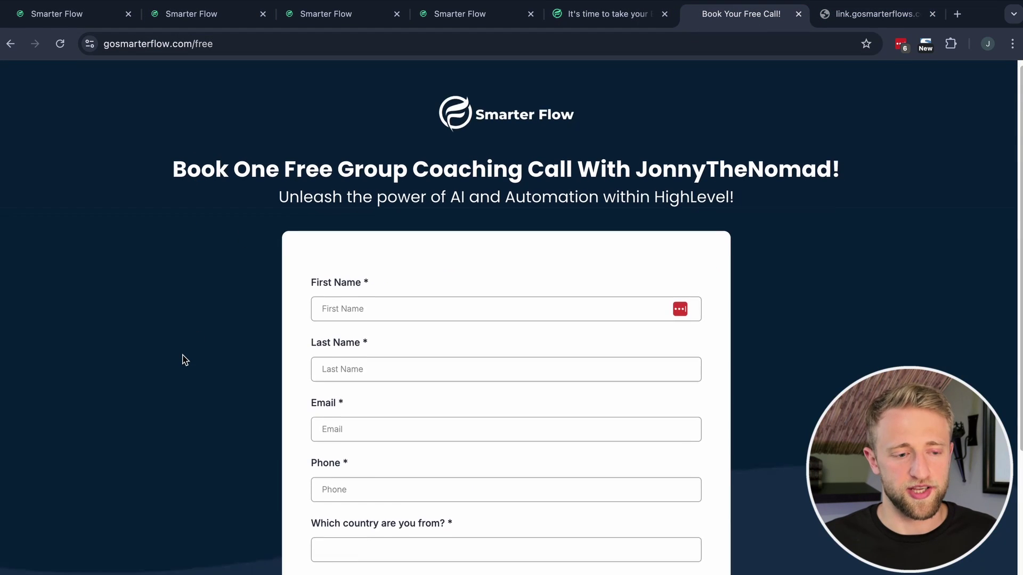
{"action": "scroll", "coordinate": [130, 532], "scroll_direction": "down", "scroll_amount": 2}
{"action": "scroll", "coordinate": [183, 436], "scroll_direction": "up", "scroll_amount": 4}
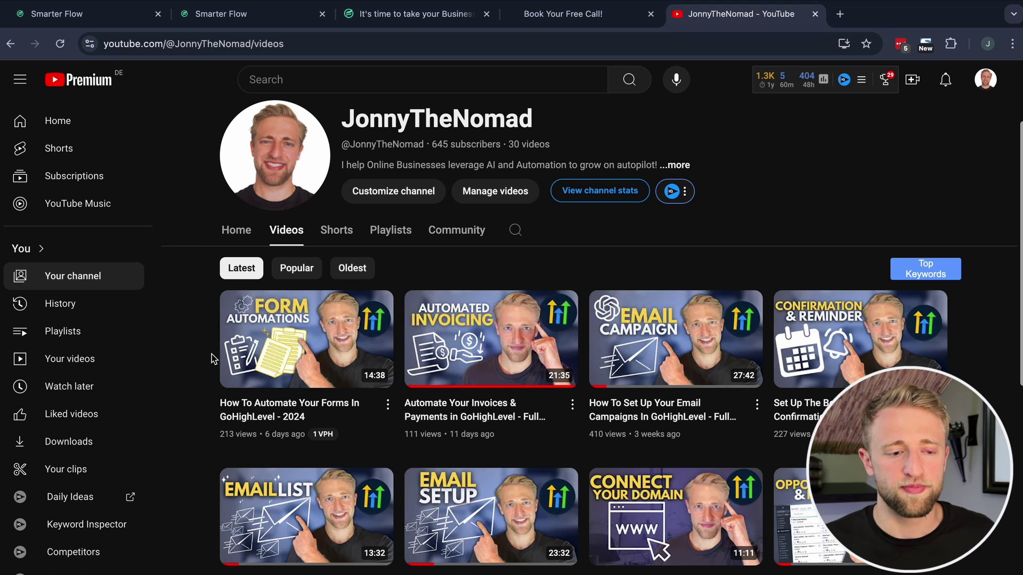
Step: Switch to the A-101-1 Status Update Workflow and examine its Form Submitted "Status Update" trigger
{"action": "left_click", "coordinate": [128, 16]}
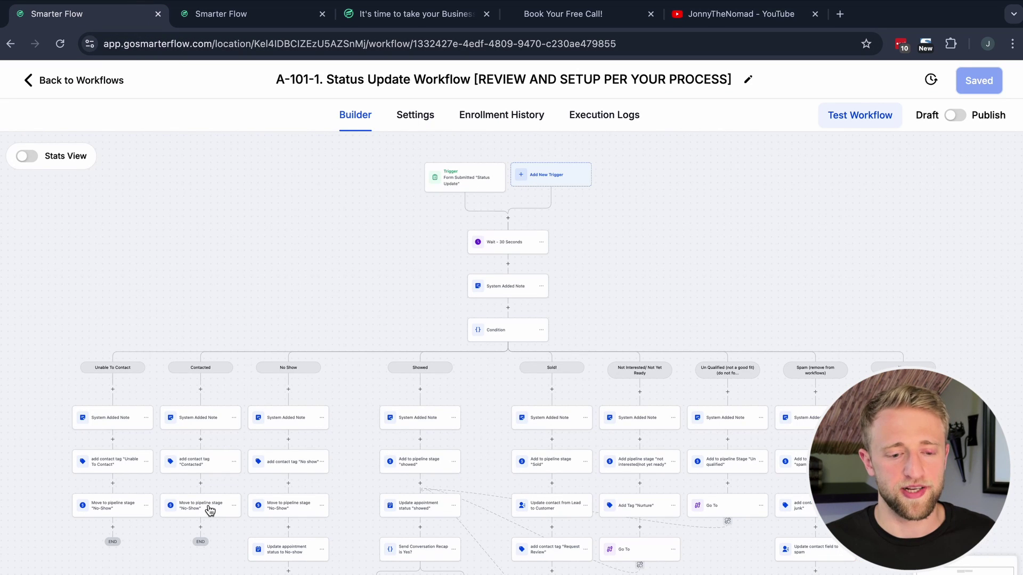
{"action": "left_click_drag", "start_coordinate": [300, 305], "coordinate": [270, 417]}
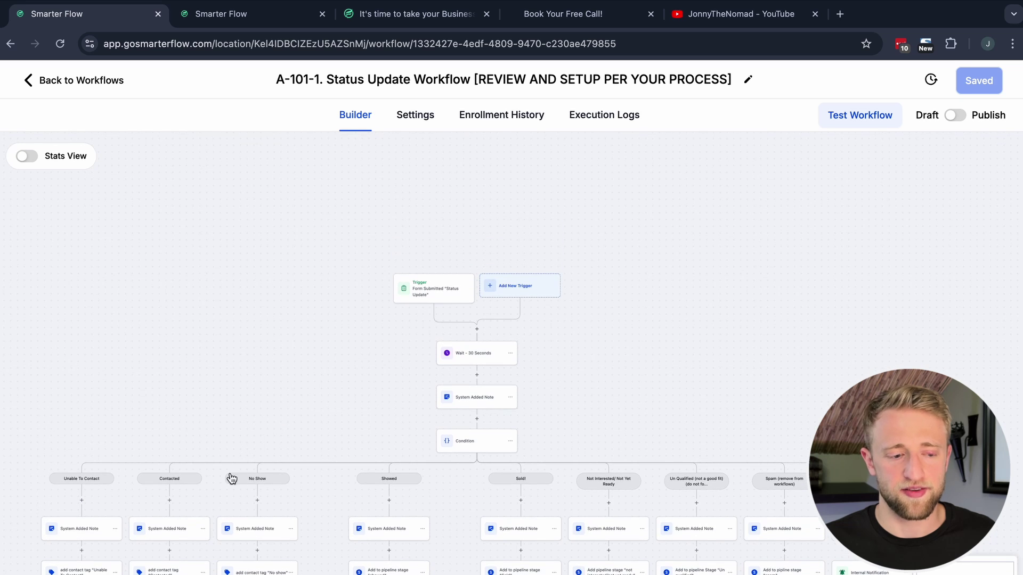
{"action": "scroll", "coordinate": [475, 341], "scroll_direction": "up", "scroll_amount": 5}
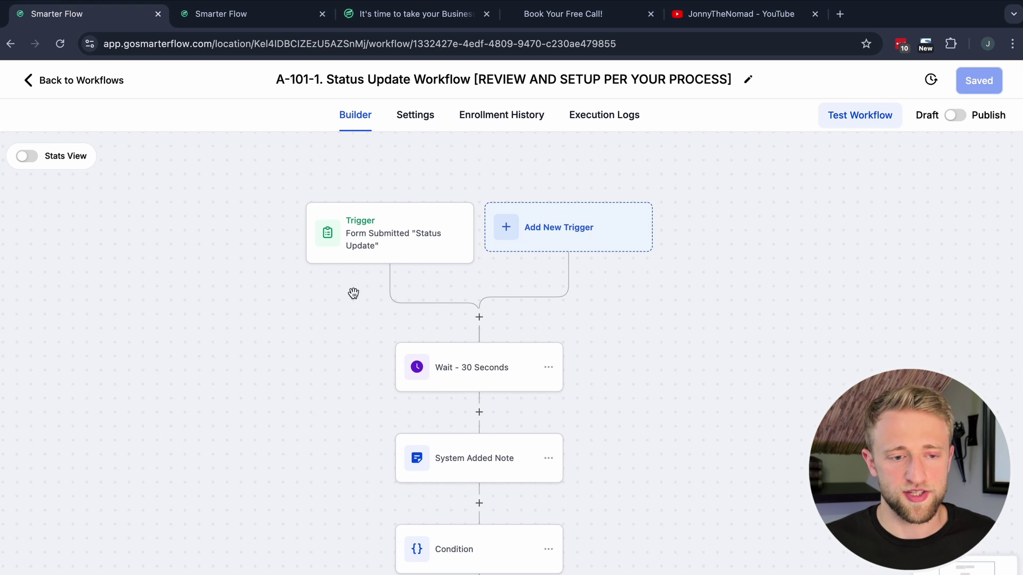
{"action": "left_click", "coordinate": [395, 255]}
{"action": "left_click", "coordinate": [303, 387]}
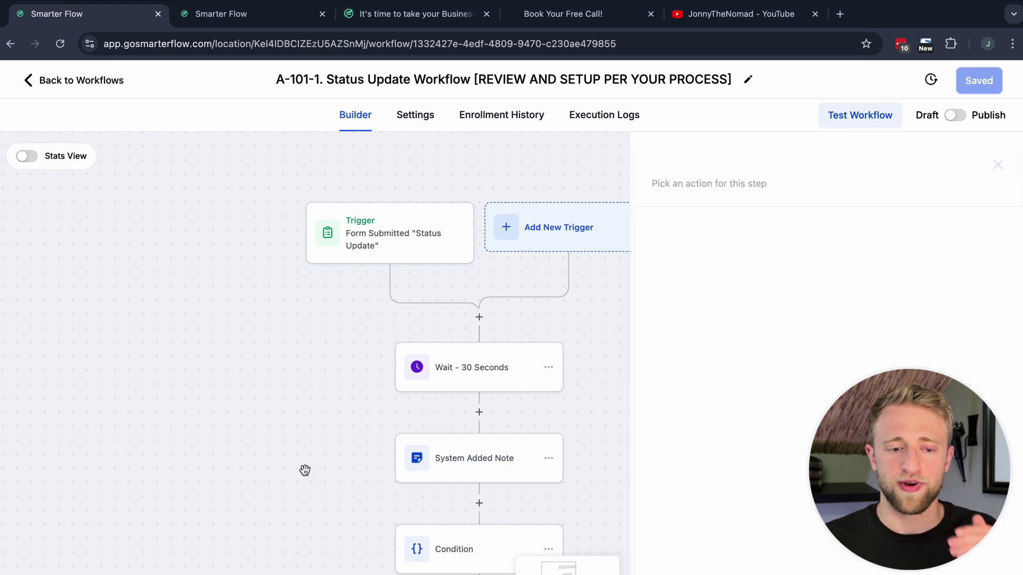
Step: Examine the workflow's Condition step and the actions in its status branches, such as Showed, Sold! and Not Interested/Not Yet Ready
{"action": "left_click_drag", "start_coordinate": [304, 470], "coordinate": [299, 322]}
{"action": "scroll", "coordinate": [293, 336], "scroll_direction": "down", "scroll_amount": 5}
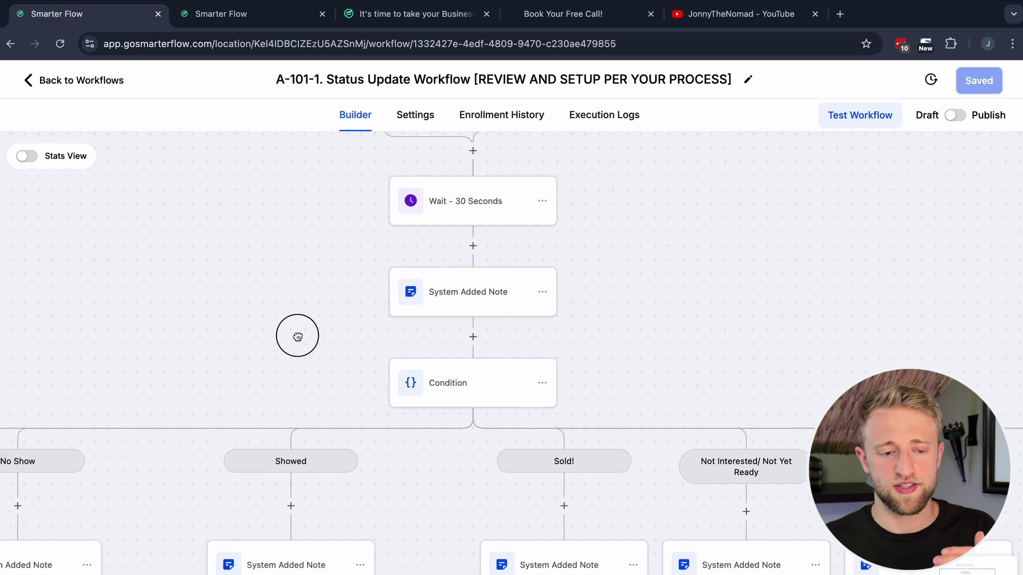
{"action": "scroll", "coordinate": [381, 191], "scroll_direction": "left", "scroll_amount": 2}
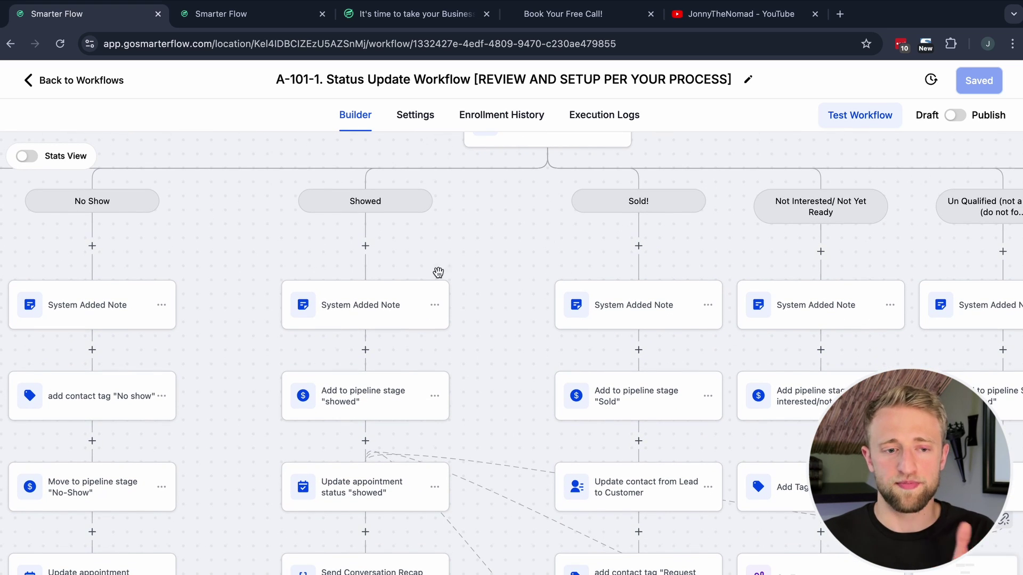
{"action": "left_click_drag", "start_coordinate": [571, 257], "coordinate": [361, 292]}
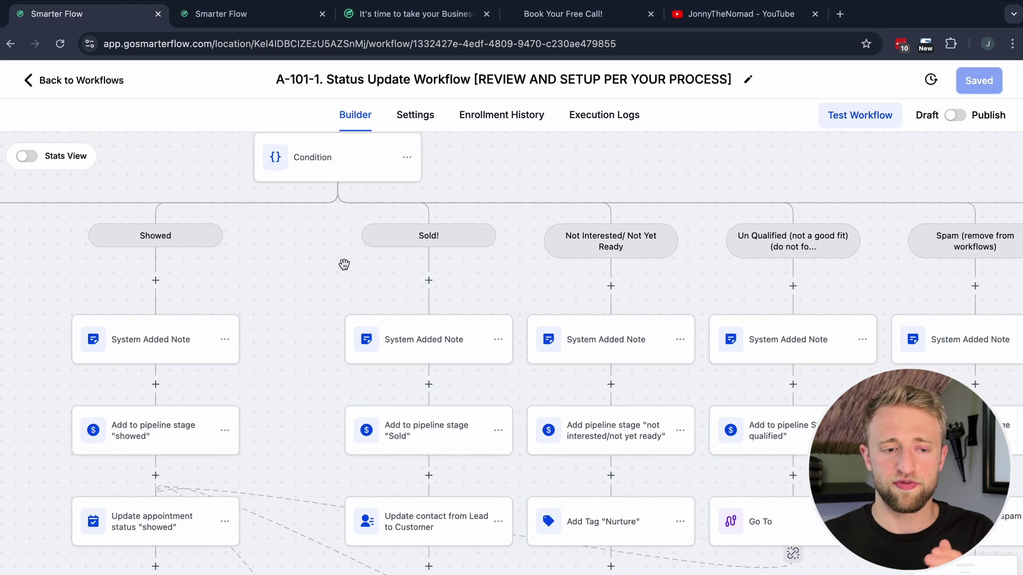
{"action": "scroll", "coordinate": [344, 265], "scroll_direction": "up", "scroll_amount": 2}
{"action": "left_click_drag", "start_coordinate": [322, 329], "coordinate": [408, 160]}
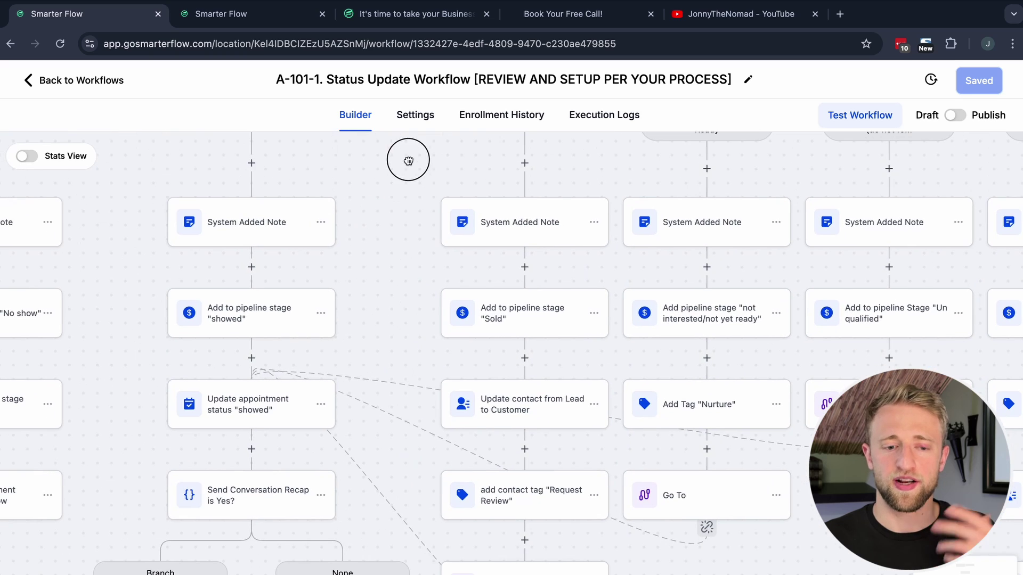
{"action": "left_click_drag", "start_coordinate": [381, 205], "coordinate": [391, 384]}
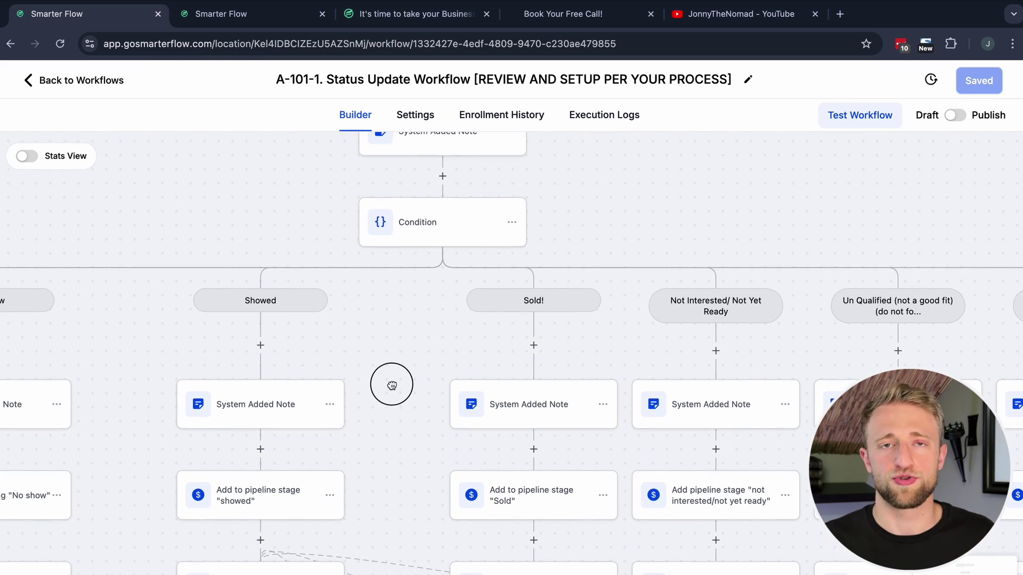
{"action": "scroll", "coordinate": [478, 339], "scroll_direction": "down", "scroll_amount": 5}
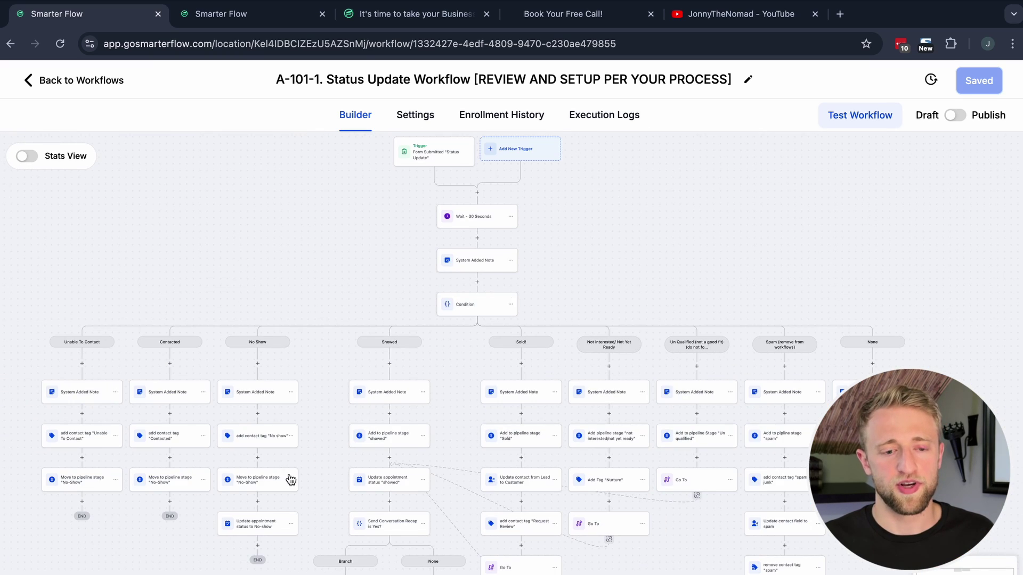
Step: Switch to the YouTube channel's videos and locate "How To Automate Your Forms In GoHighLevel - 2024"
{"action": "left_click", "coordinate": [729, 15]}
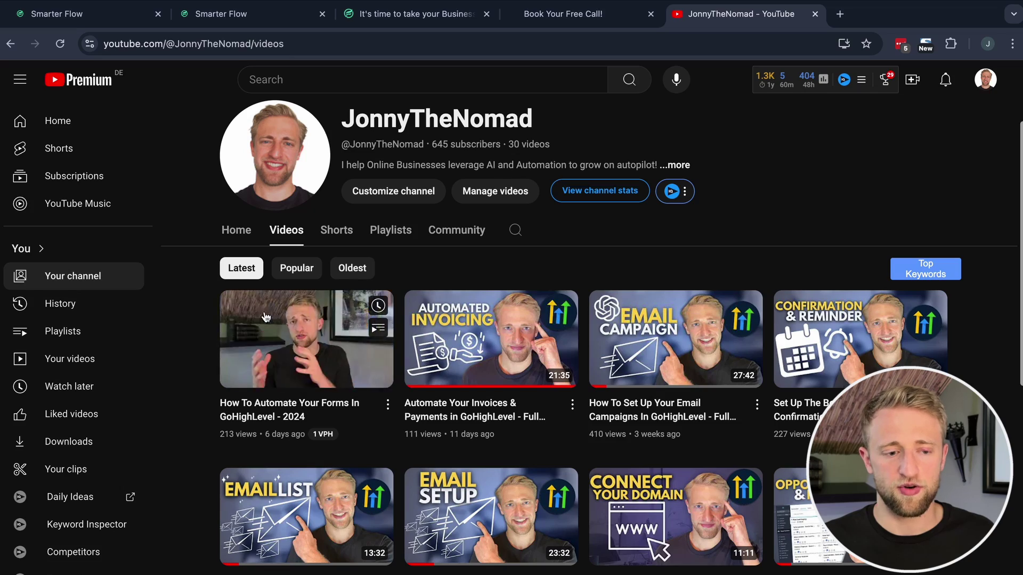
{"action": "mouse_move", "coordinate": [293, 379]}
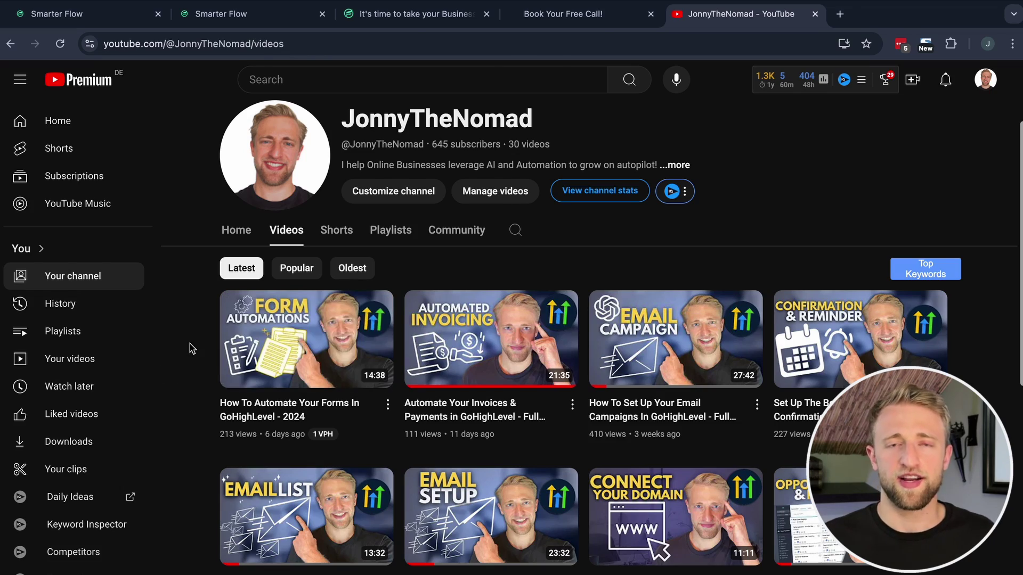